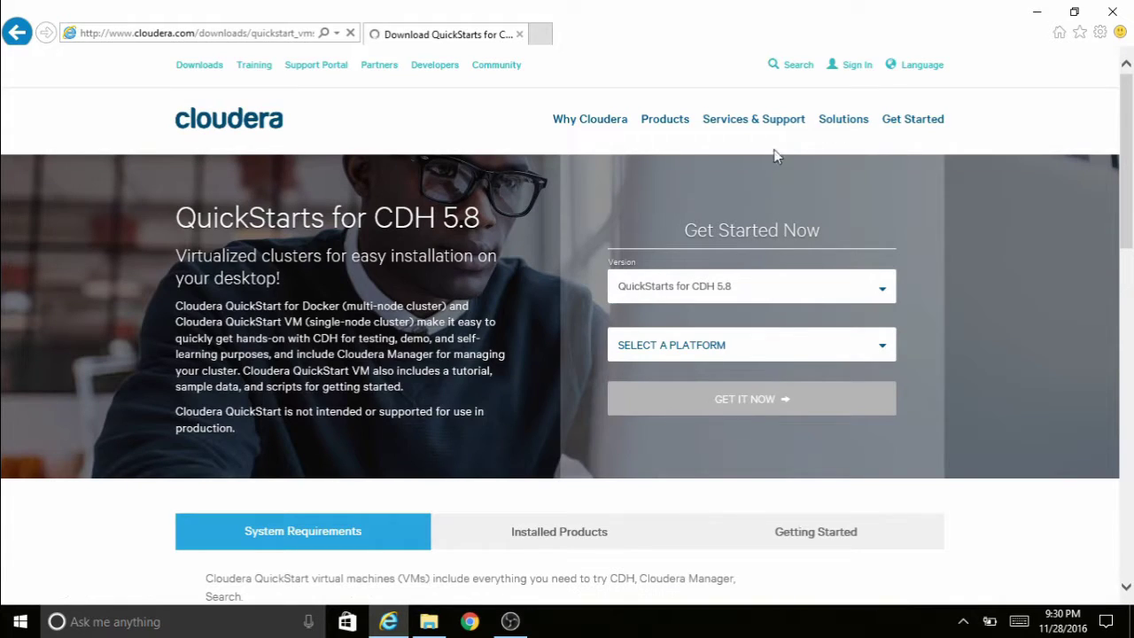
# - Sign in to the Cloudera account with the account e-mail address and password
pyautogui.click(853, 67)
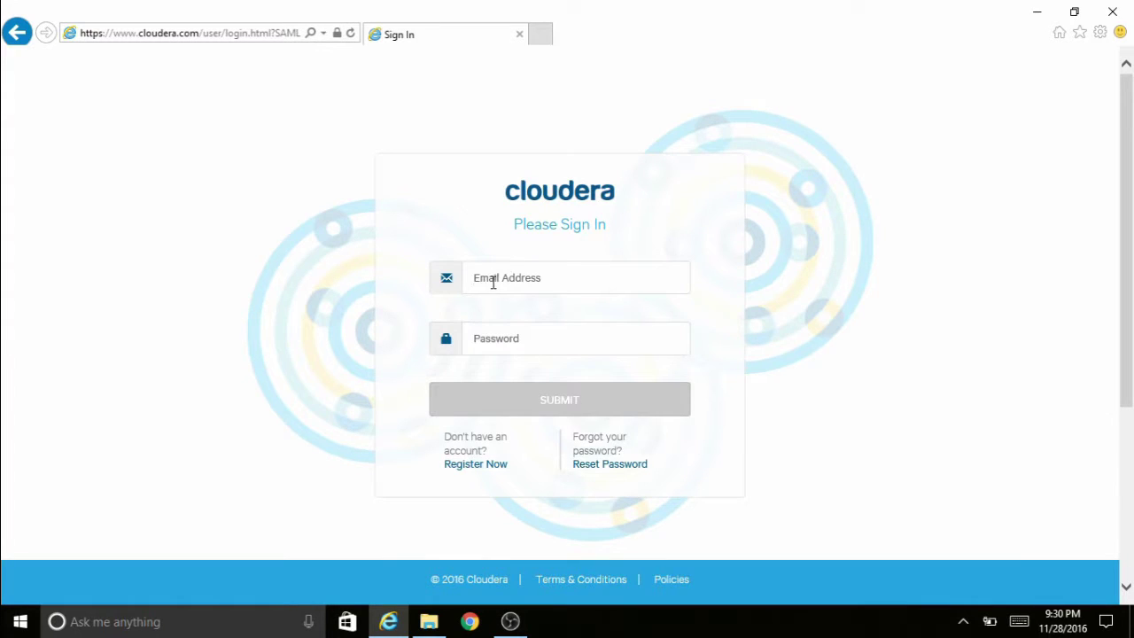
pyautogui.click(494, 282)
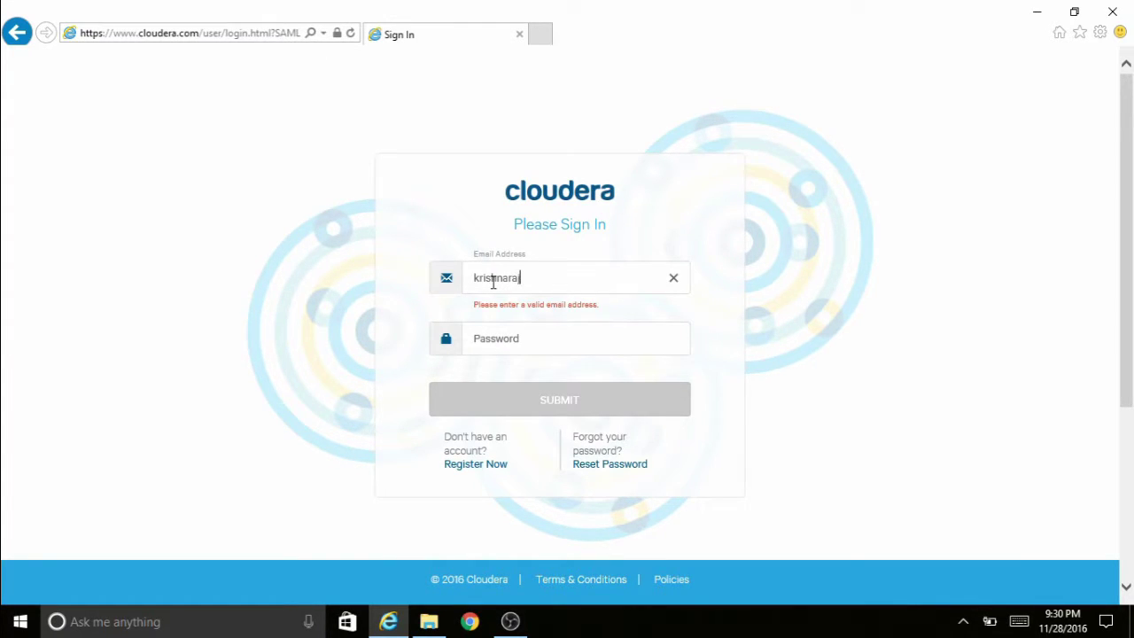
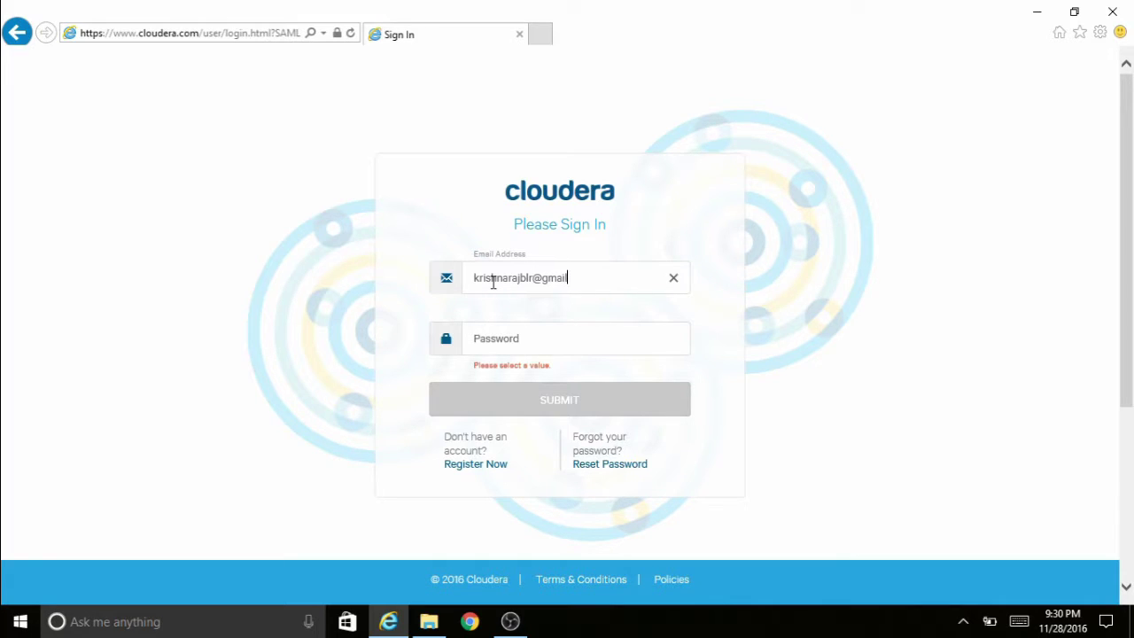
pyautogui.press('Tab')
pyautogui.write('••')
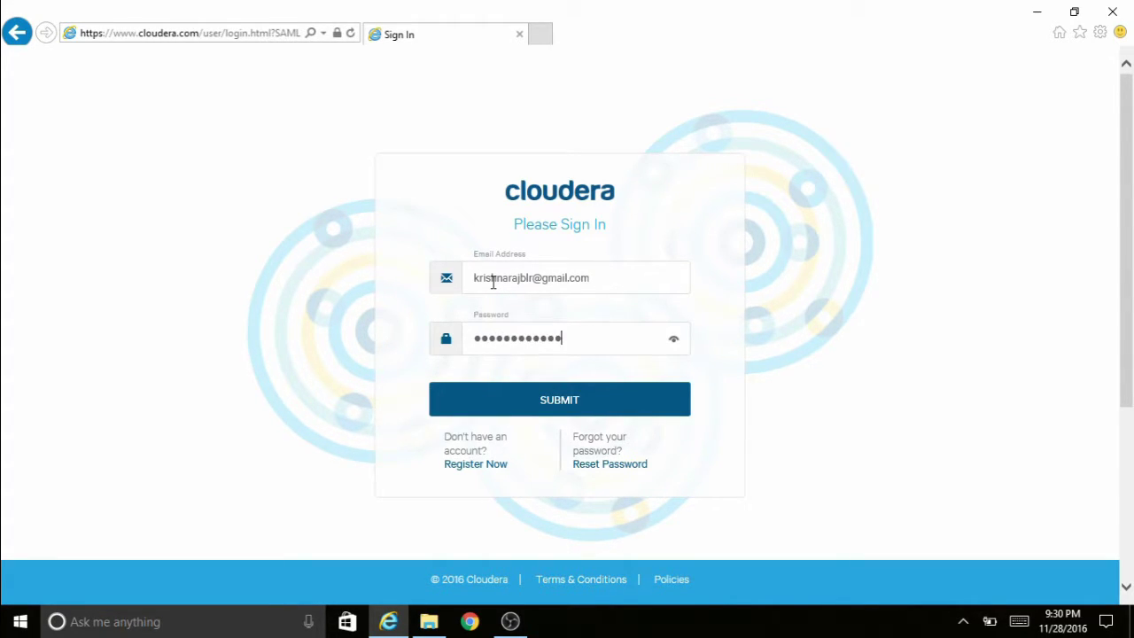
pyautogui.press('Return')
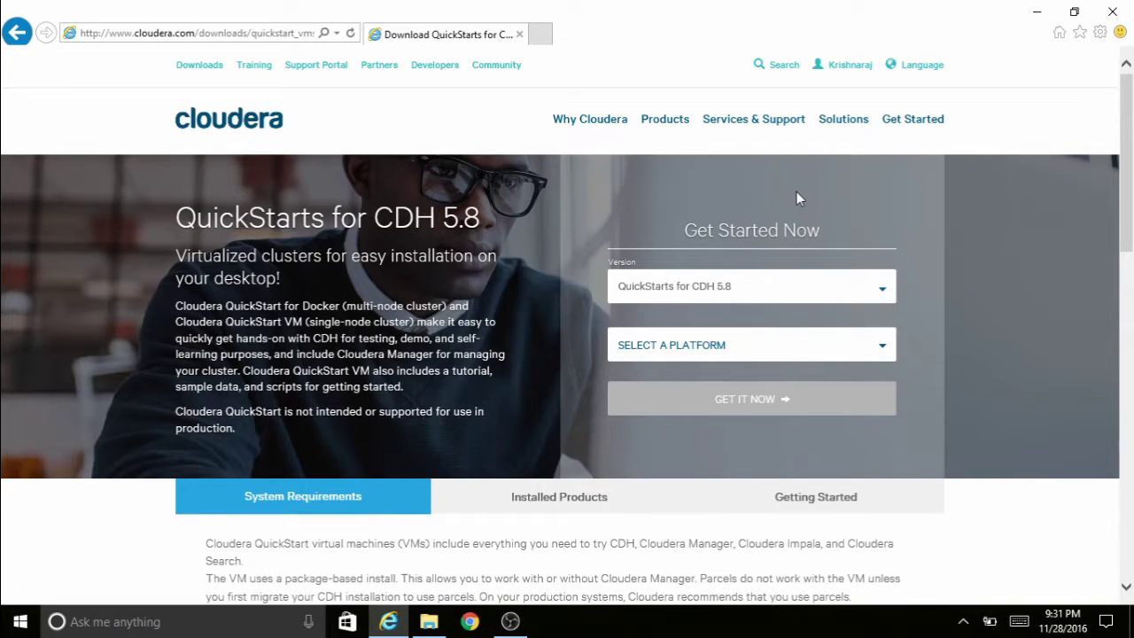
# - Request the QuickStarts for CDH 5.8 VMWare download and accept the Cloudera licence terms
pyautogui.click(673, 289)
pyautogui.click(658, 323)
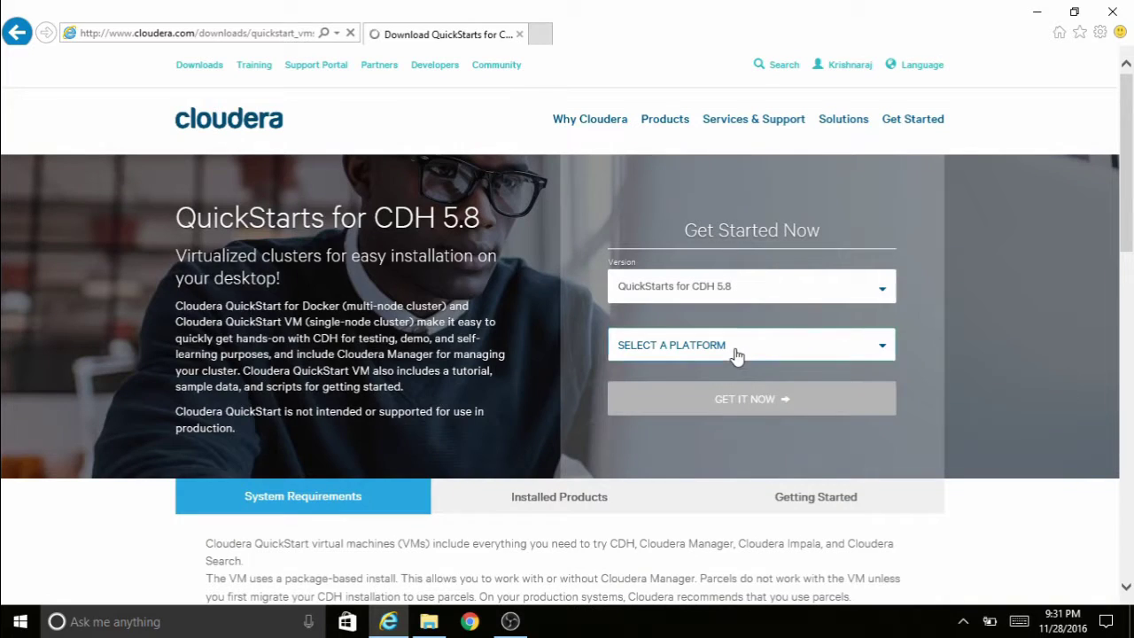
pyautogui.click(737, 352)
pyautogui.click(646, 432)
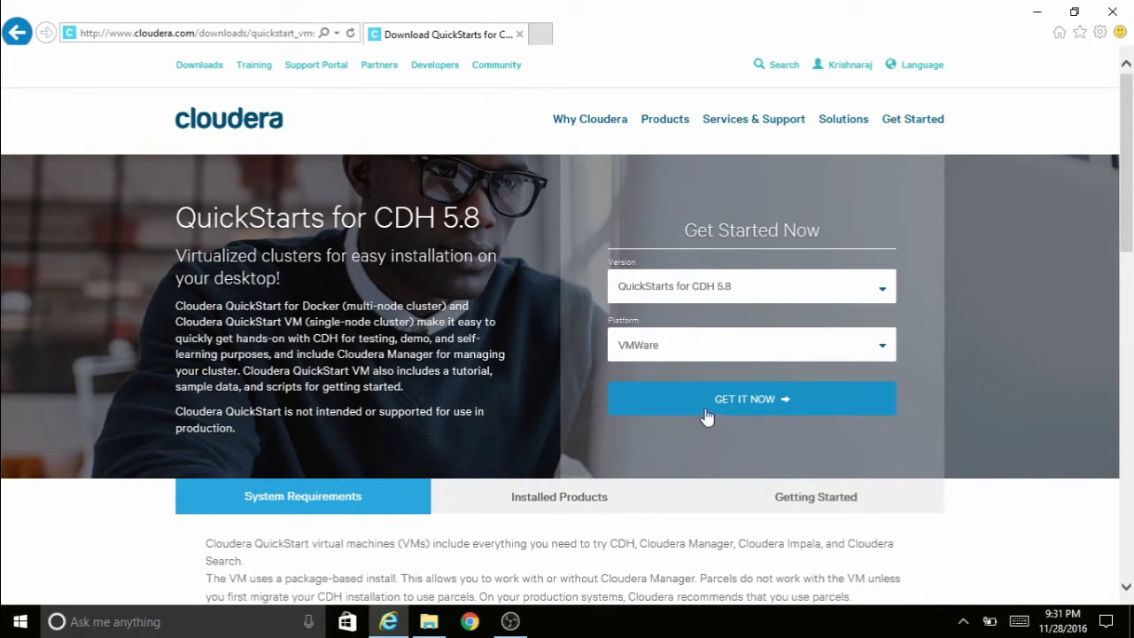
pyautogui.click(743, 401)
pyautogui.click(451, 456)
pyautogui.scroll(-2, 613, 303)
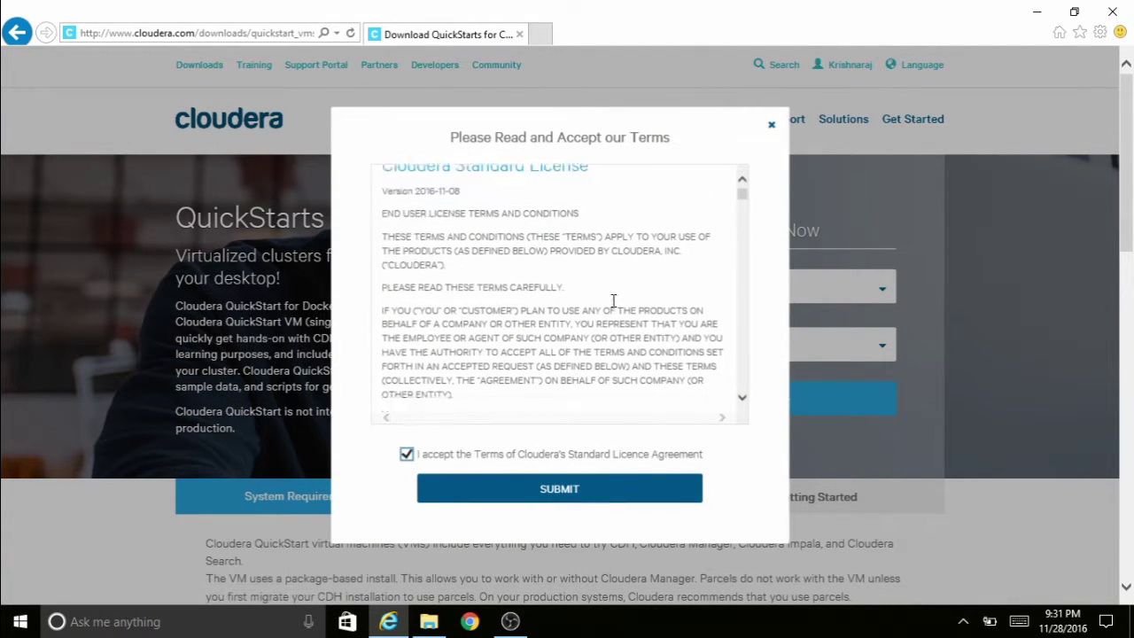
pyautogui.scroll(2, 613, 302)
pyautogui.click(530, 487)
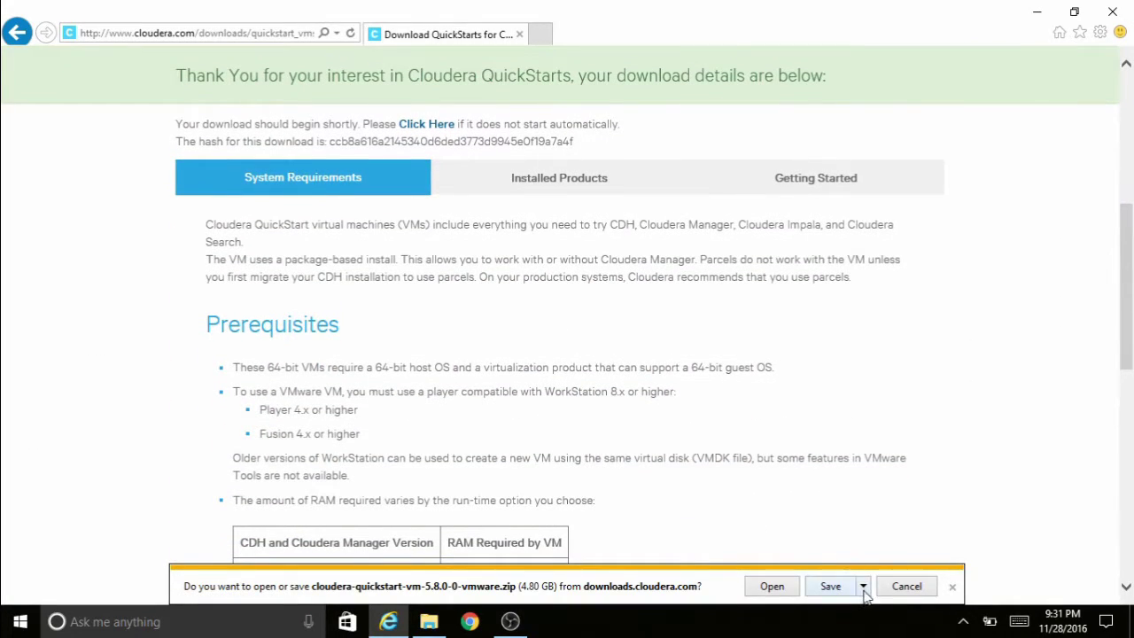
# - Save cloudera-quickstart-vm-5.8.0-0-vmware.zip into E:\bigdata and open a blank tab
pyautogui.click(863, 587)
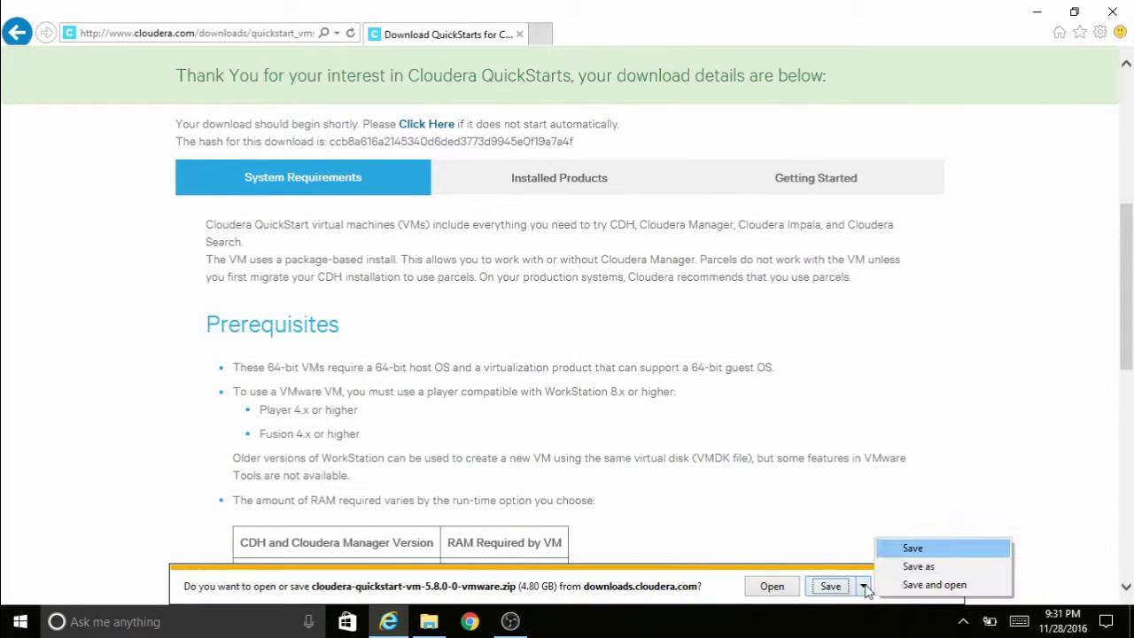
pyautogui.click(884, 568)
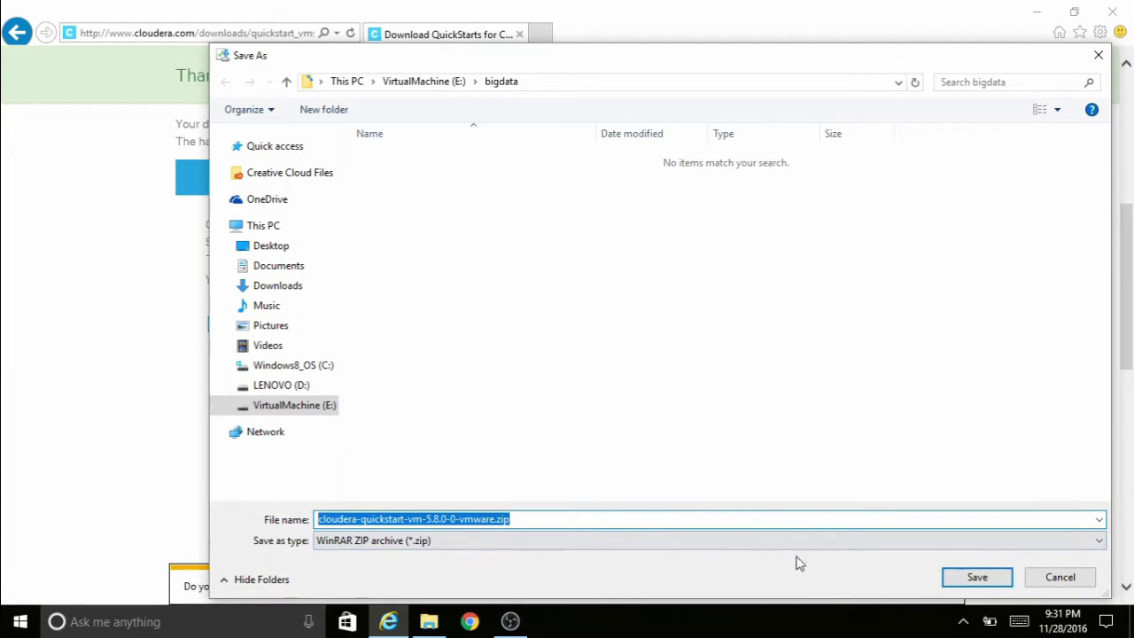
pyautogui.click(977, 577)
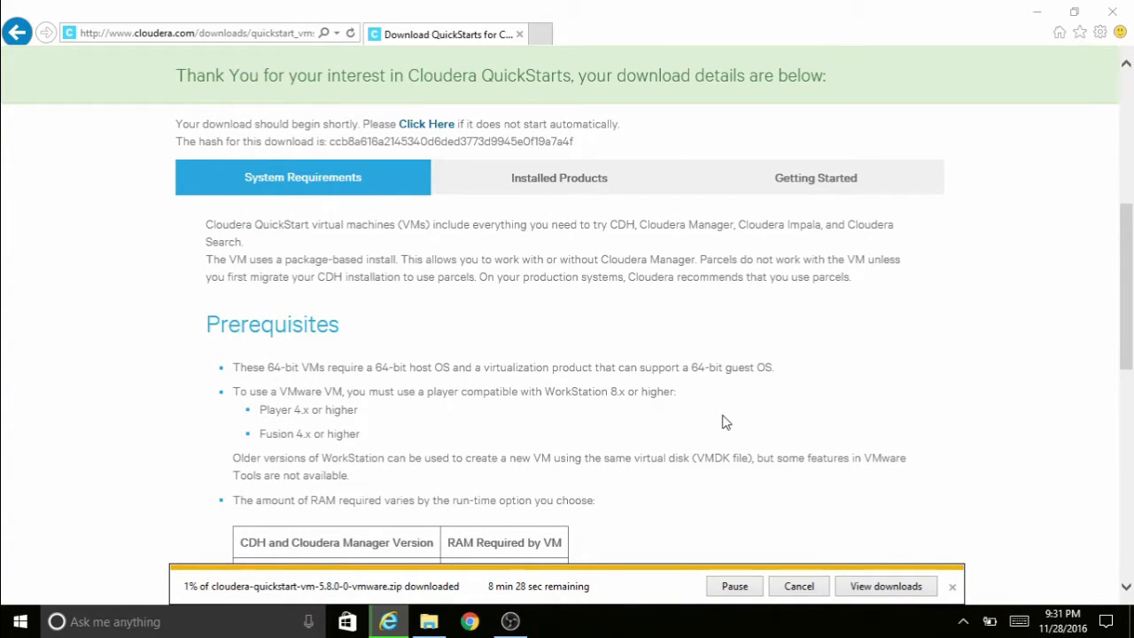
pyautogui.click(543, 35)
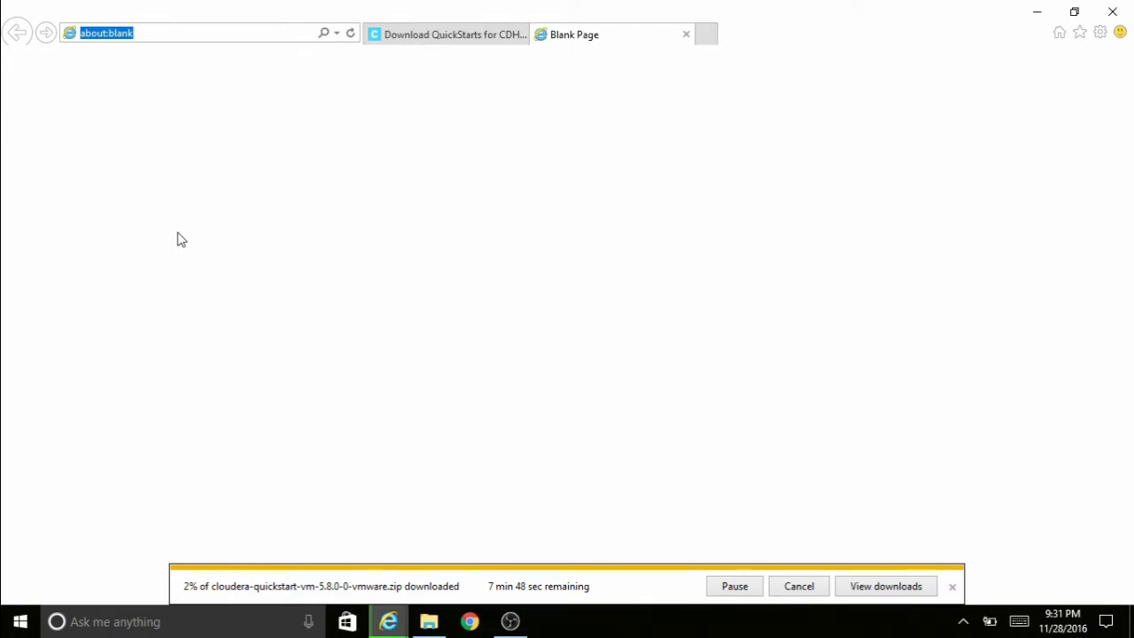
# - Google 'download vmware player for windows 10 free' and open the VMware Workstation Player page
pyautogui.write('google')
pyautogui.press('Return')
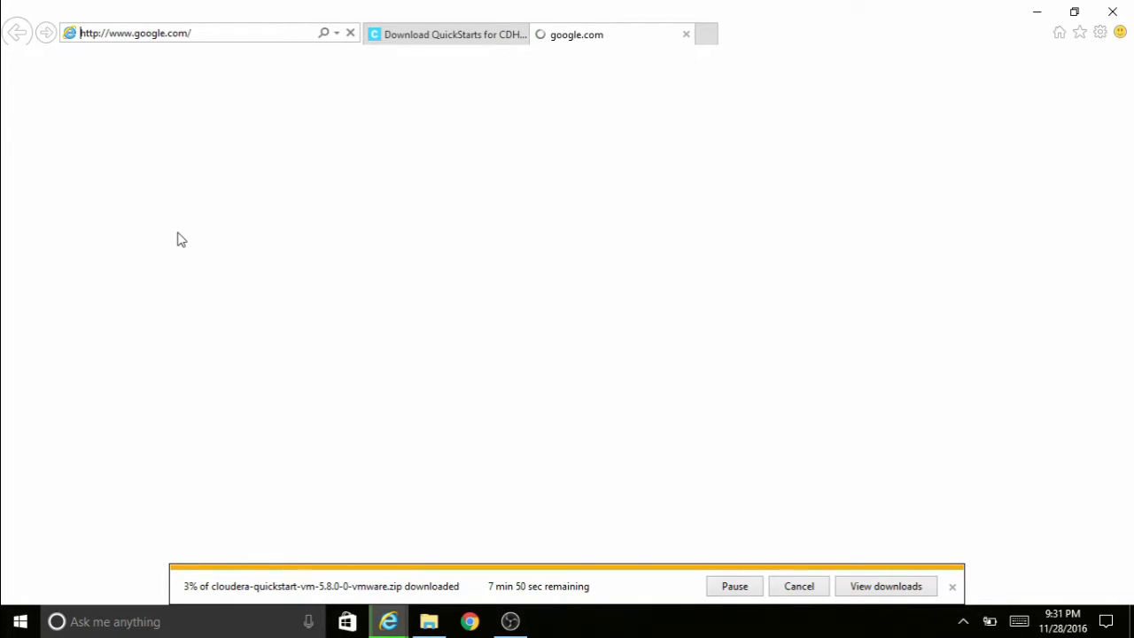
pyautogui.write('download vmware player for windows 10 free')
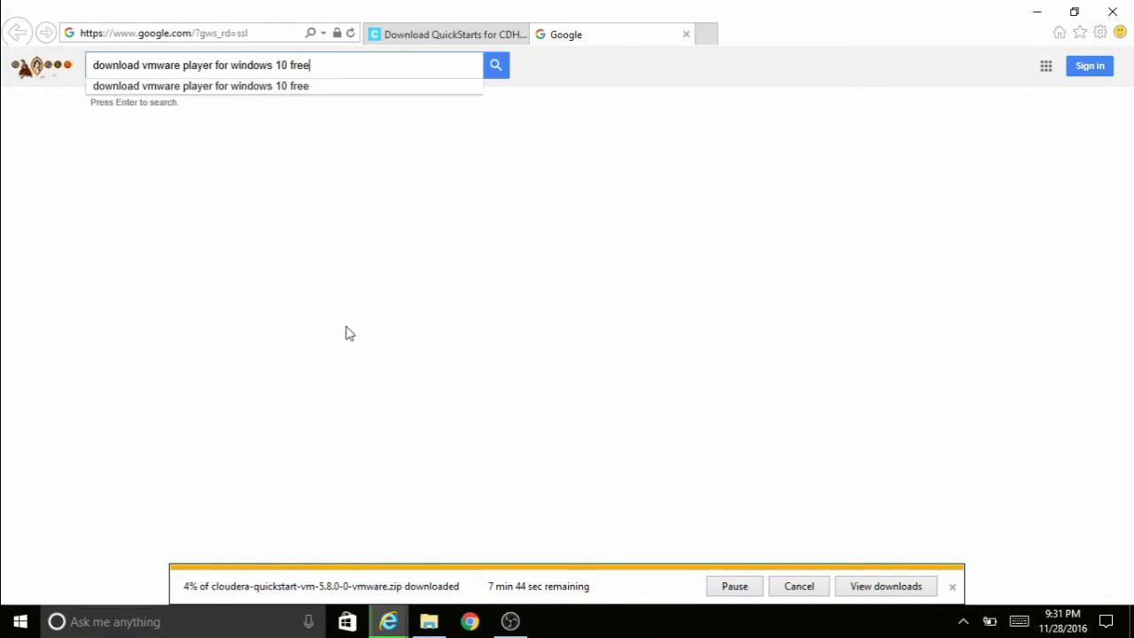
pyautogui.press('Return')
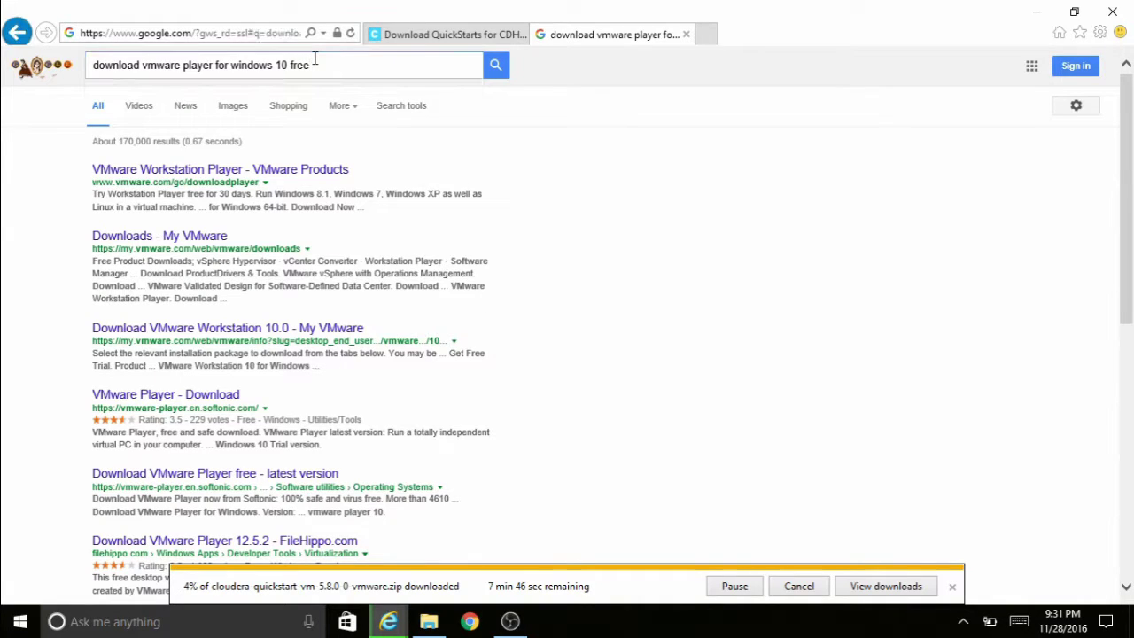
pyautogui.click(221, 168)
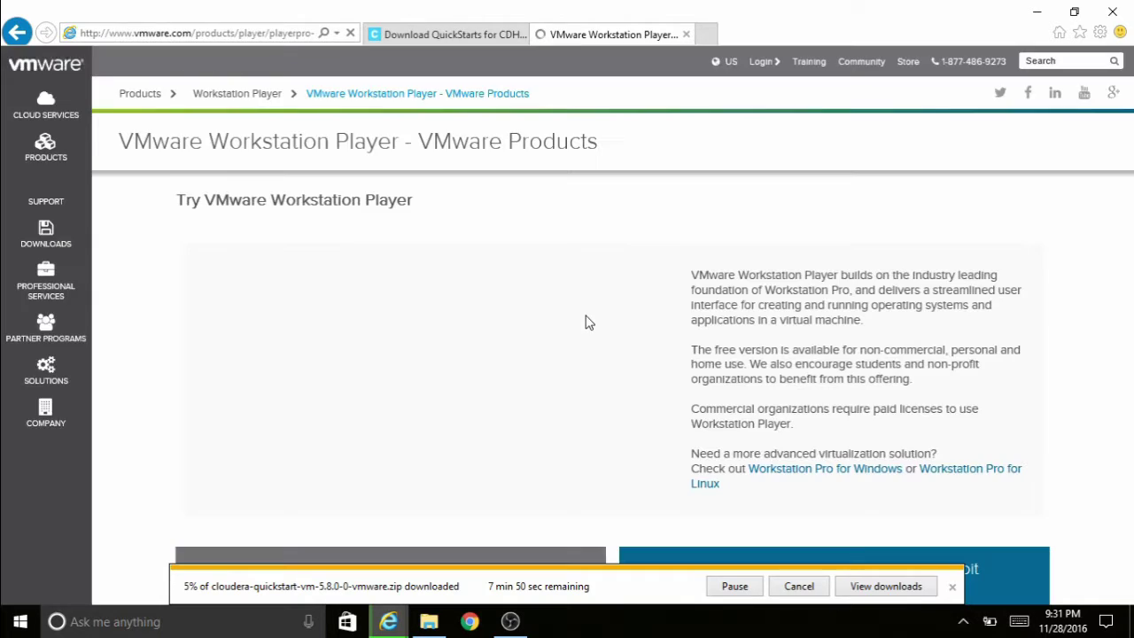
# - Save the VMware-player-12.5.1-4542065.exe installer into the bigdata folder
pyautogui.scroll(-5, 406, 414)
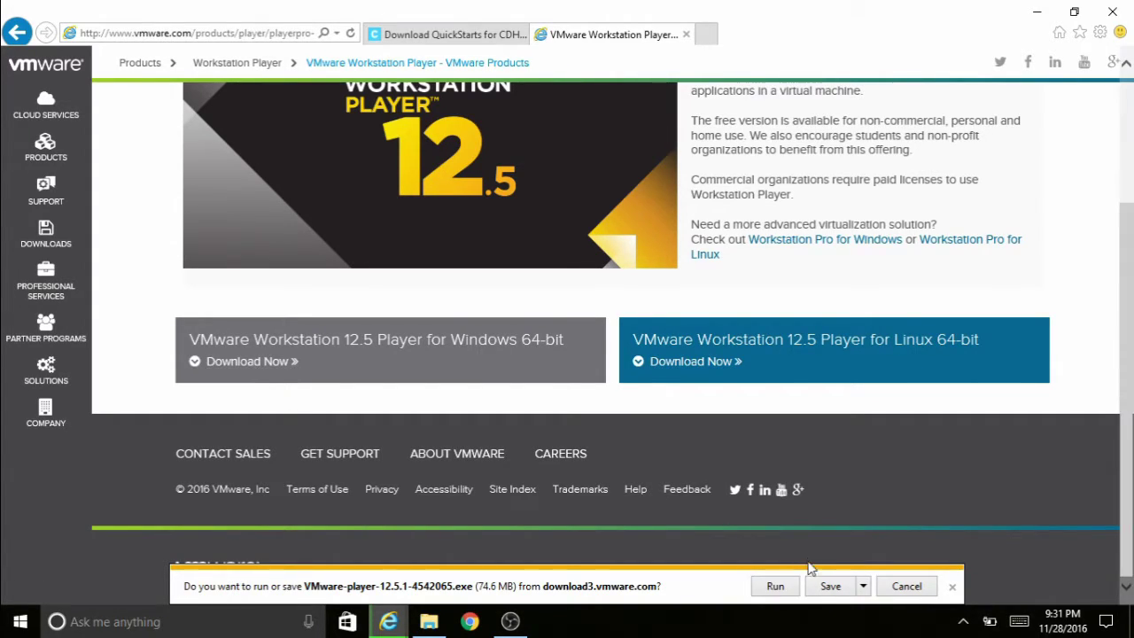
pyautogui.click(863, 588)
pyautogui.click(914, 563)
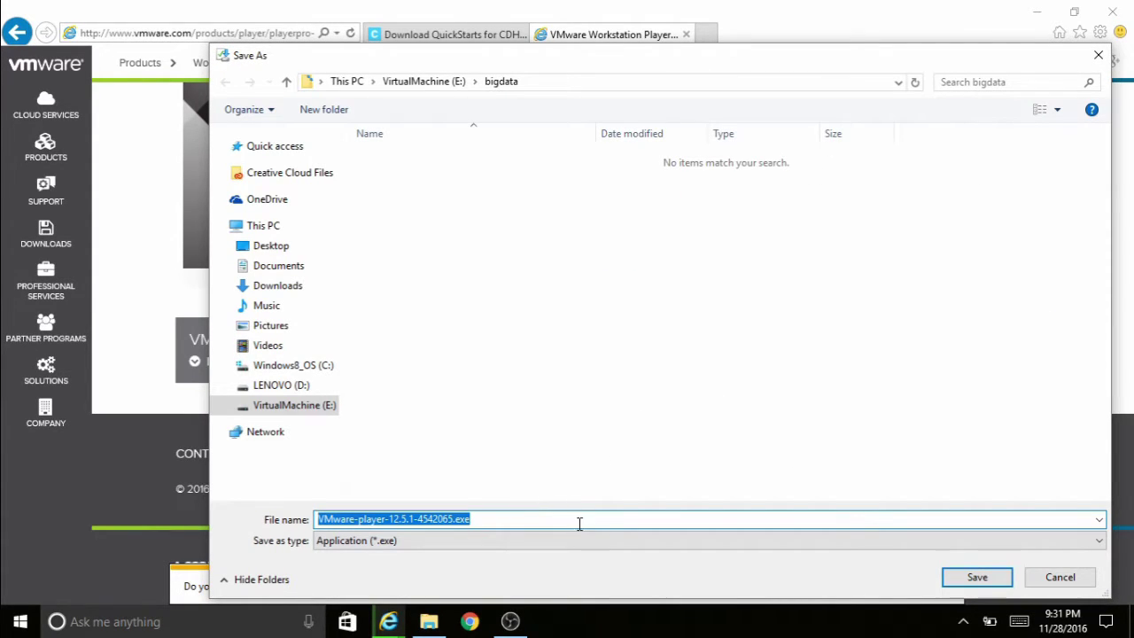
pyautogui.click(976, 577)
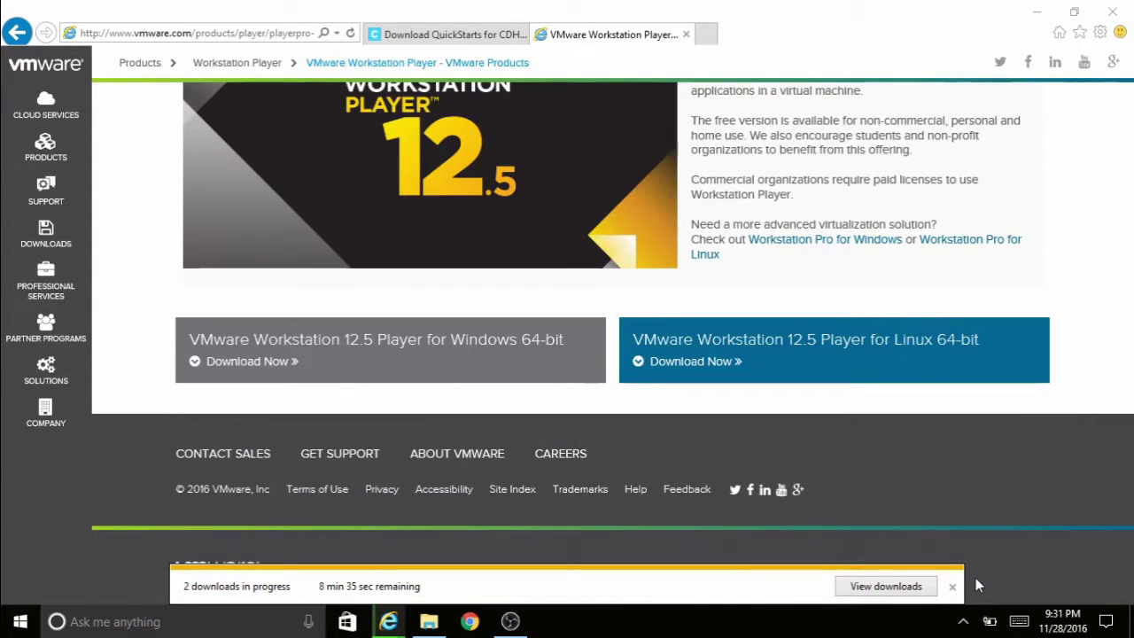
# - Google 'download putty' and reach the official PuTTY download page on putty.org
pyautogui.click(709, 34)
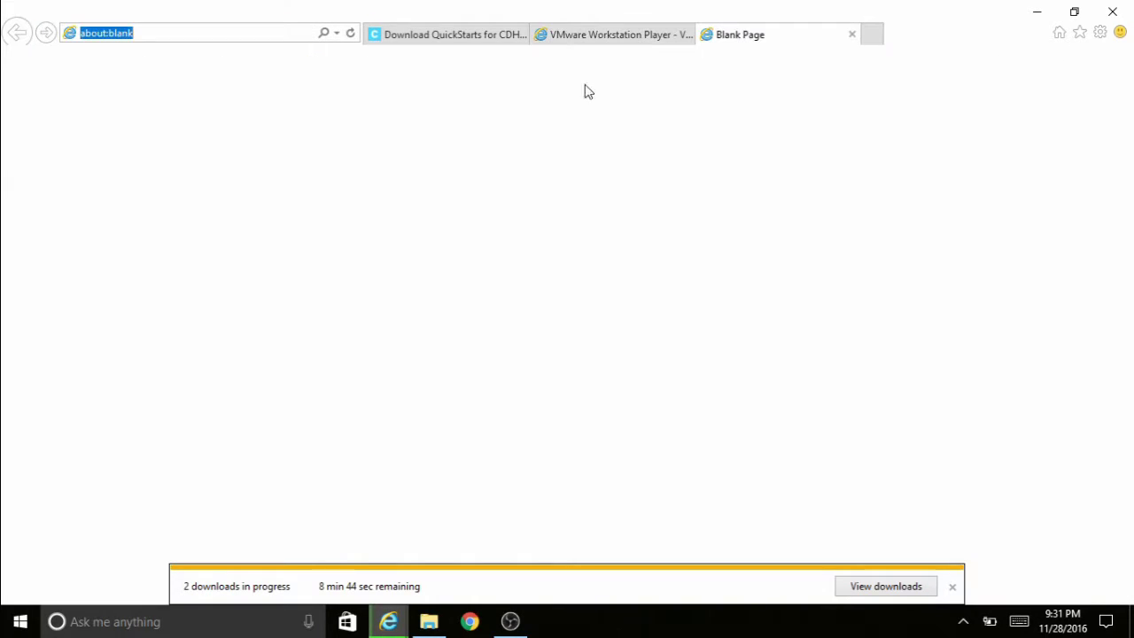
pyautogui.write('google.com/')
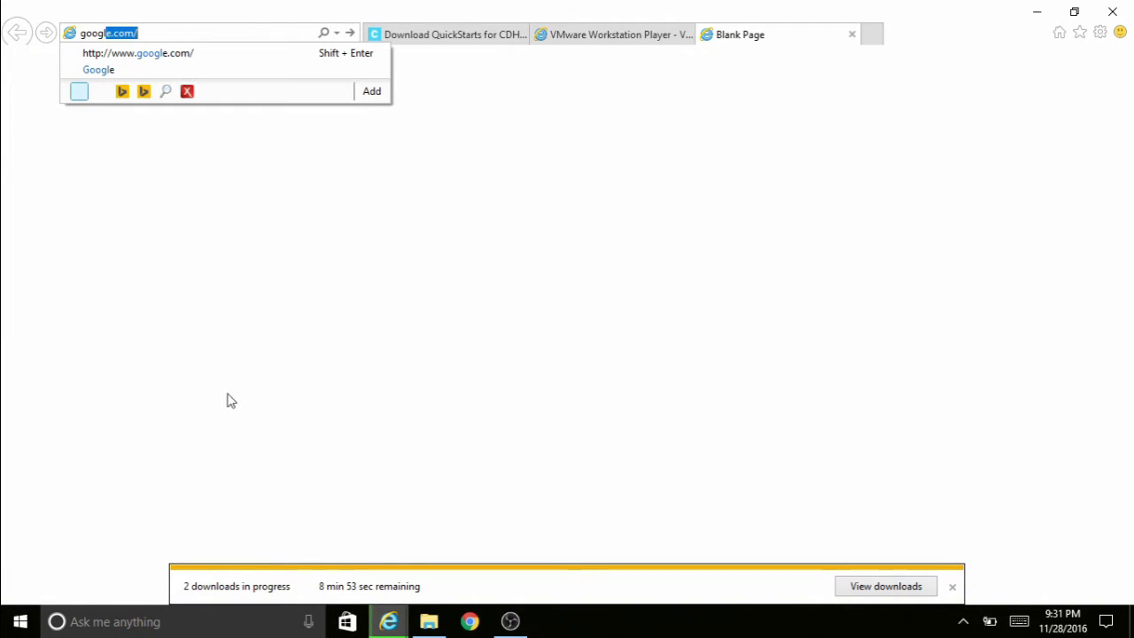
pyautogui.press('Return')
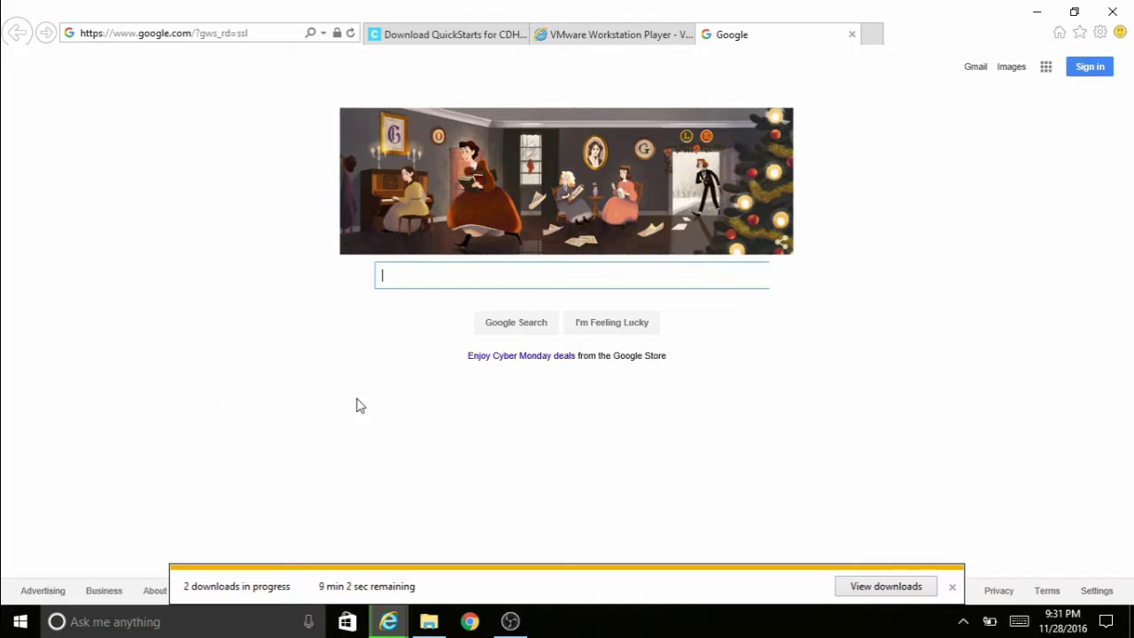
pyautogui.write('downl')
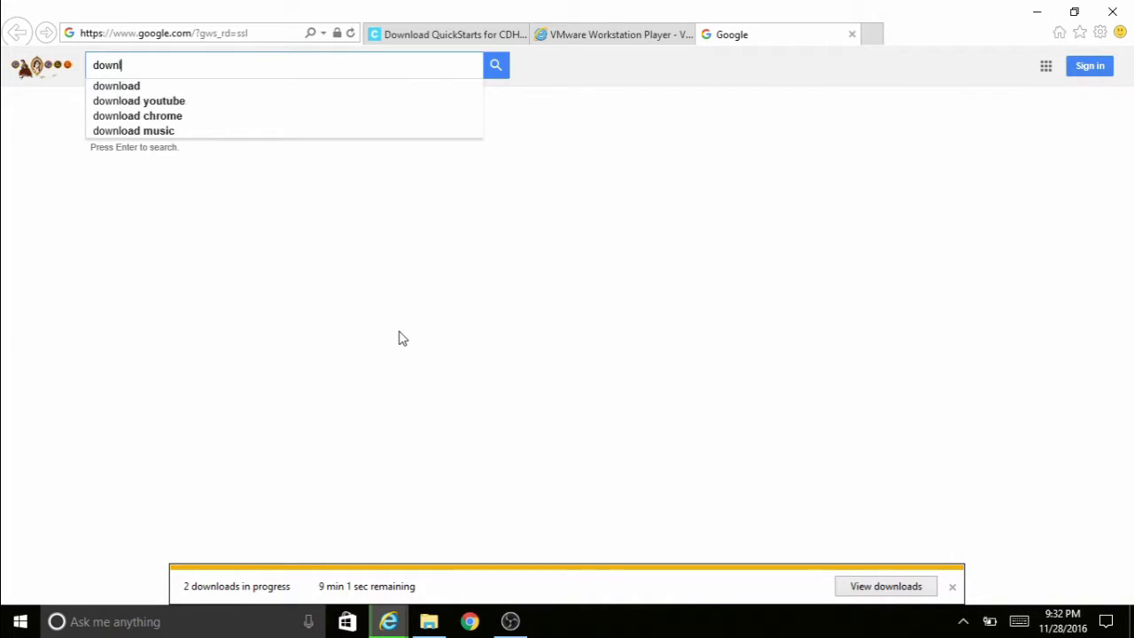
pyautogui.write('oad putty')
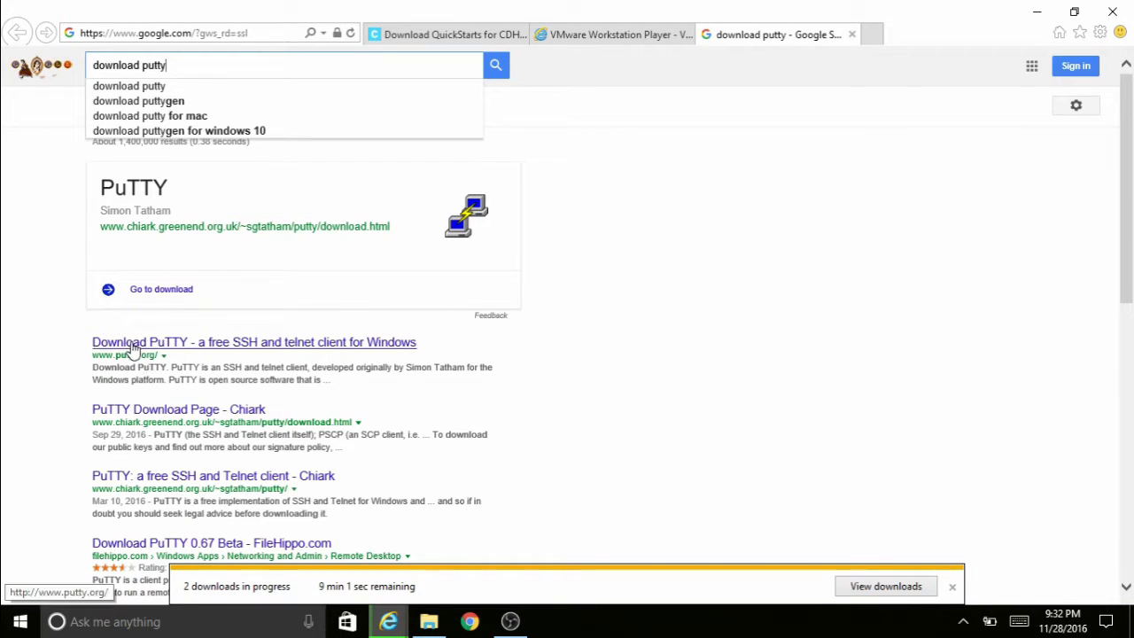
pyautogui.click(137, 343)
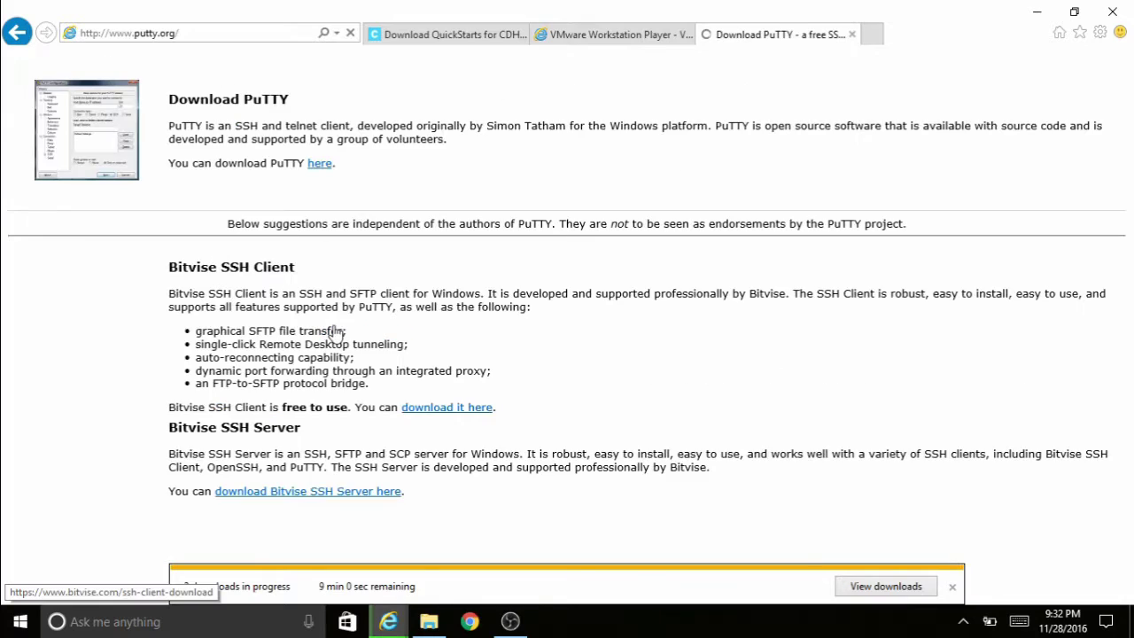
pyautogui.click(358, 167)
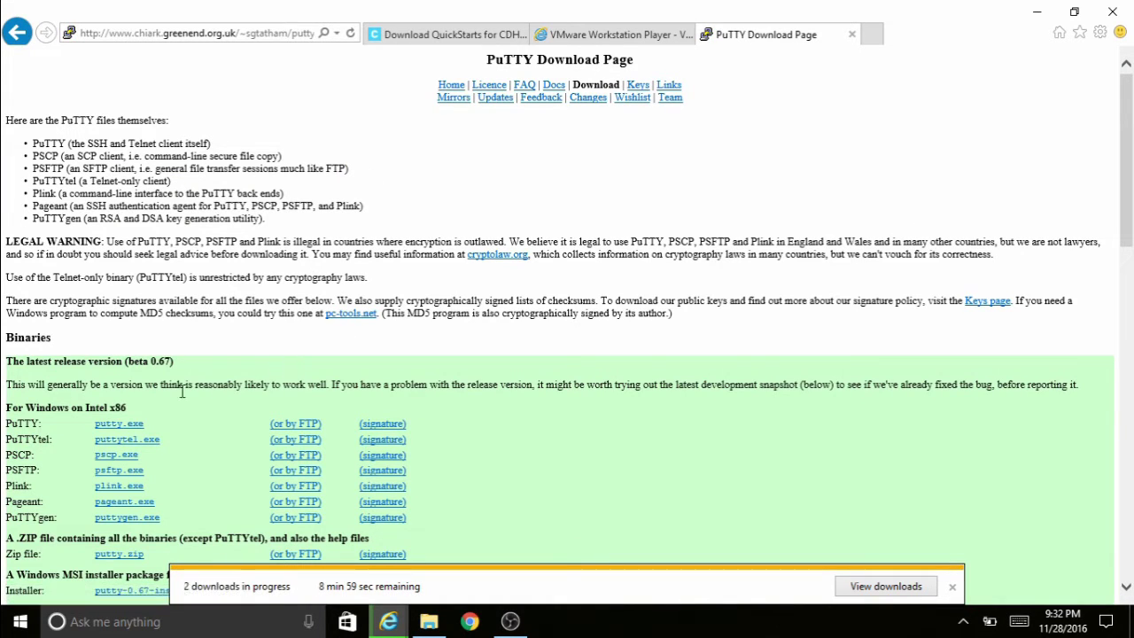
# - Download putty.exe and save it into the bigdata folder
pyautogui.click(112, 427)
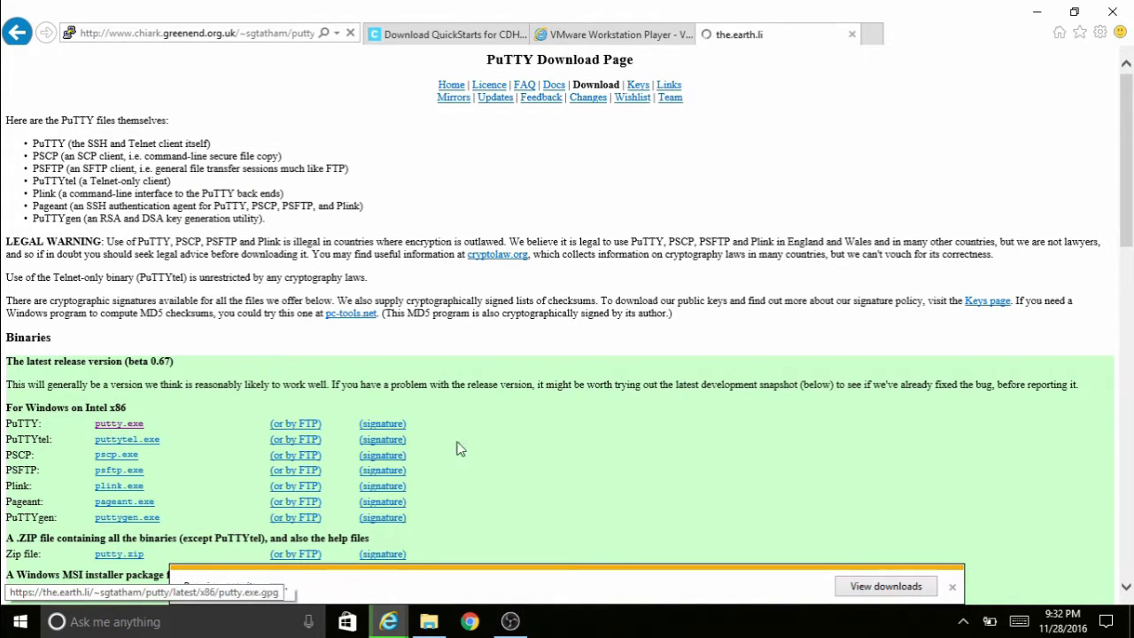
pyautogui.click(864, 587)
pyautogui.click(891, 565)
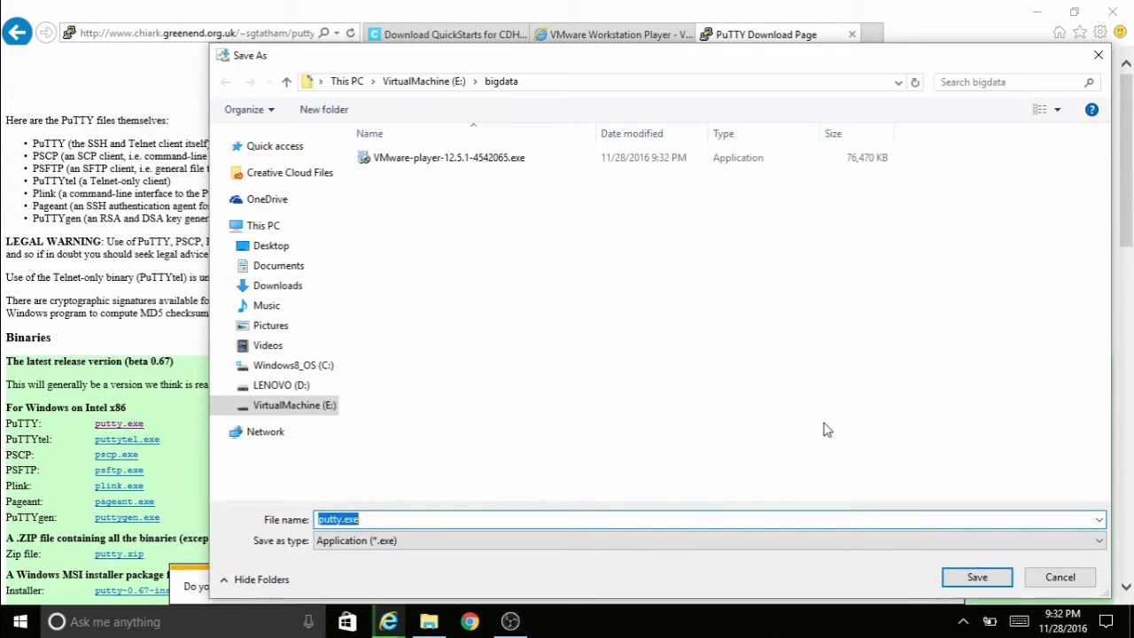
pyautogui.click(978, 579)
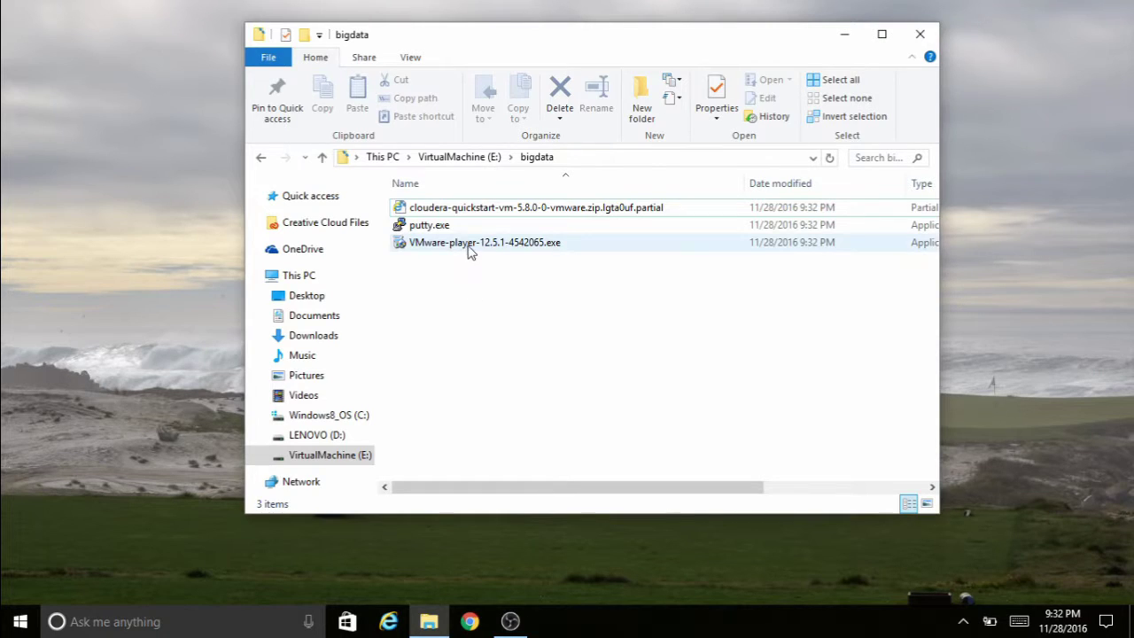
# - Run the VMware Player installer through to completion and return to the bigdata folder
pyautogui.doubleClick(471, 243)
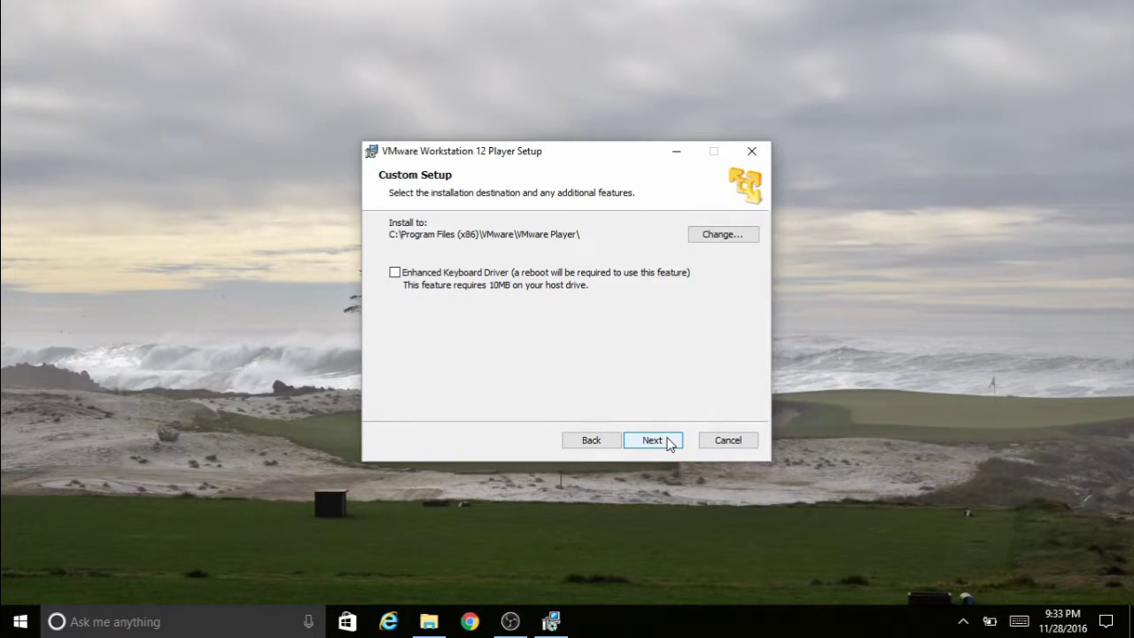
pyautogui.click(652, 441)
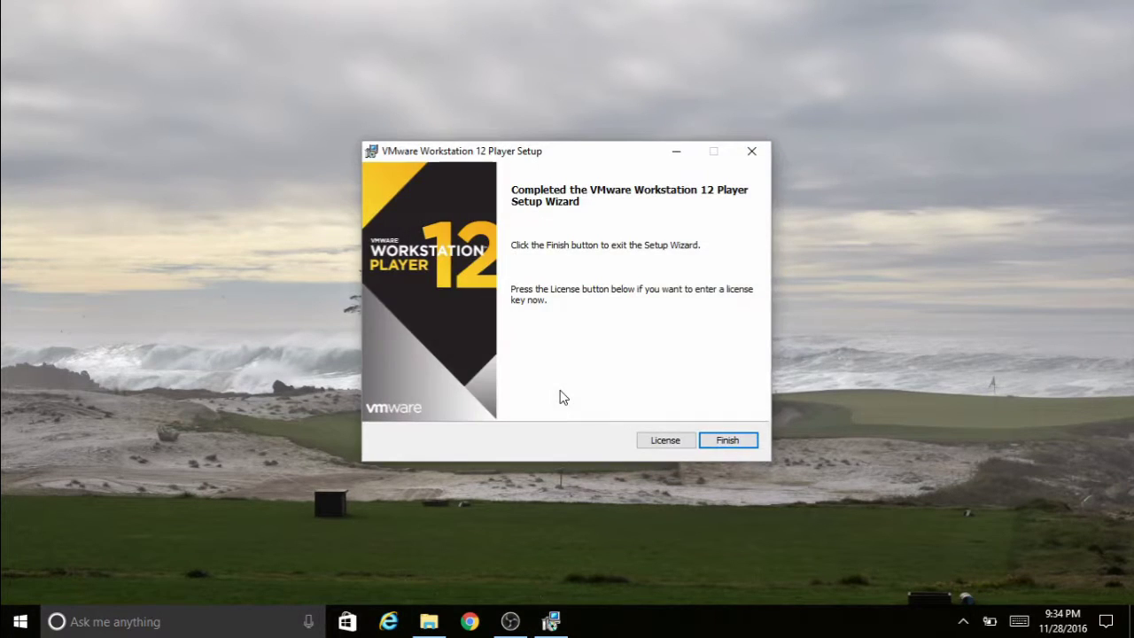
pyautogui.click(725, 438)
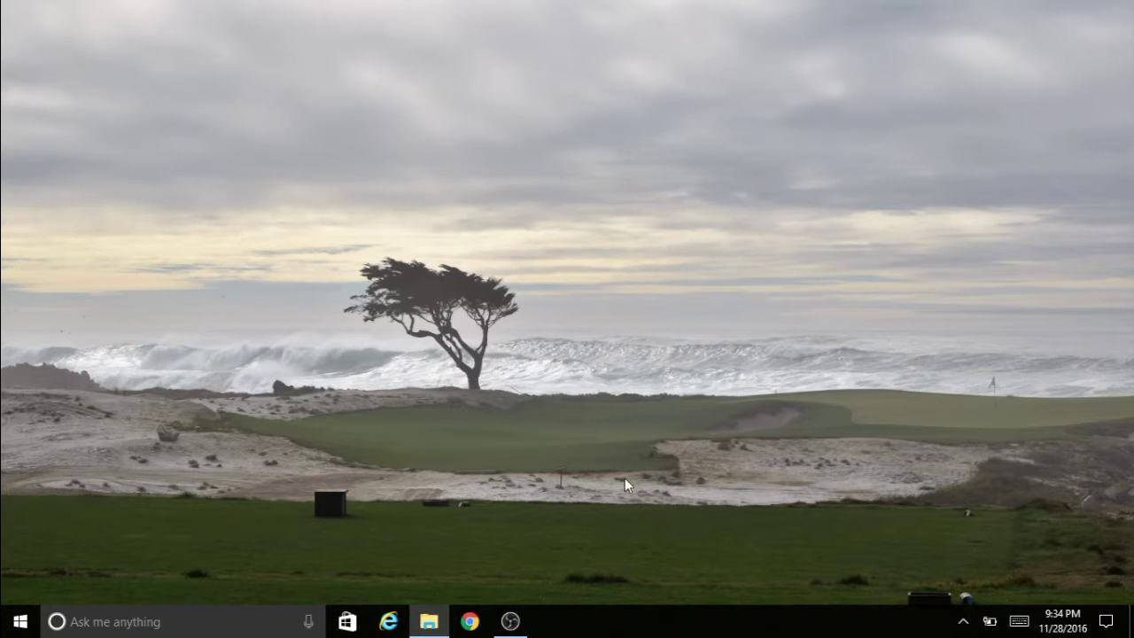
pyautogui.click(435, 621)
# - Launch VMware Workstation 12 Player and register it for free non-commercial use with an e-mail address
pyautogui.press('super')
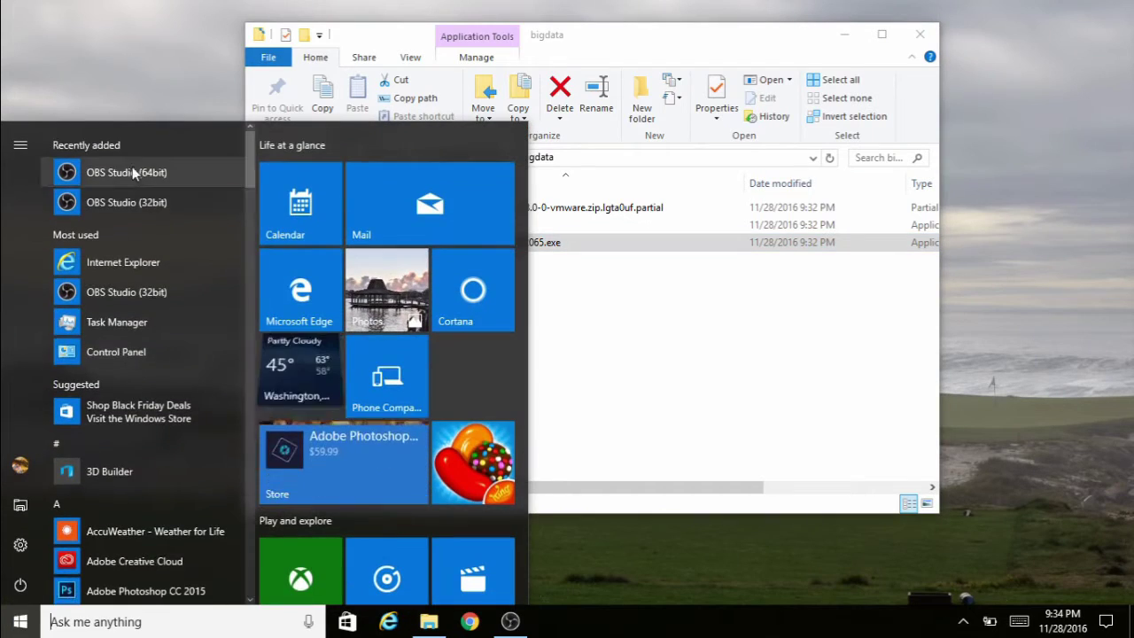
pyautogui.write('vm')
pyautogui.press('Return')
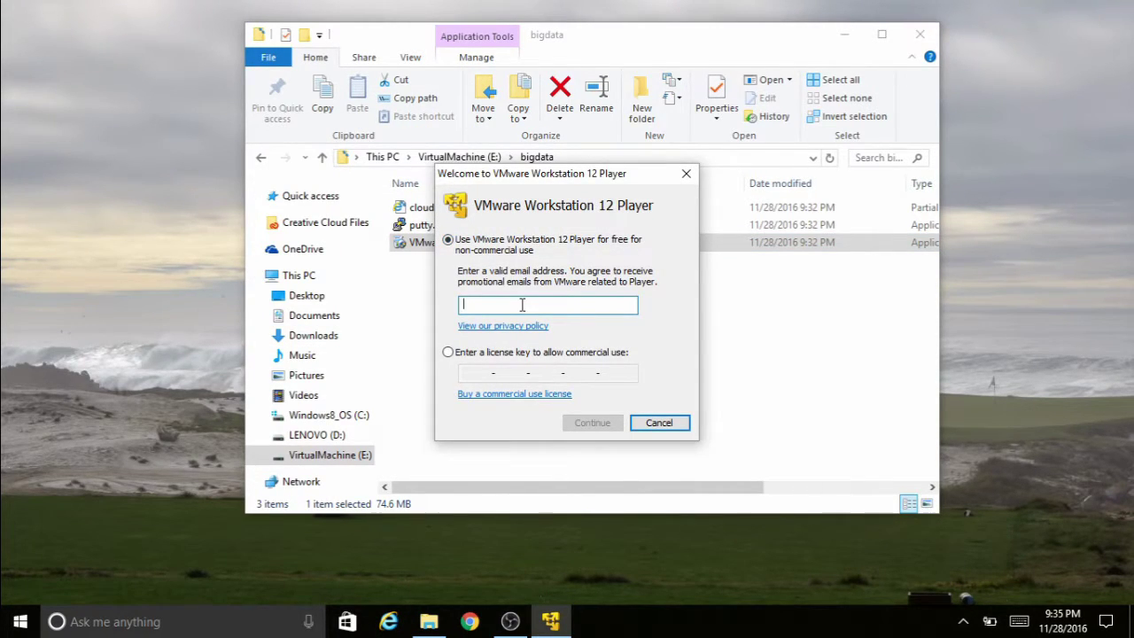
pyautogui.click(592, 422)
pyautogui.click(586, 423)
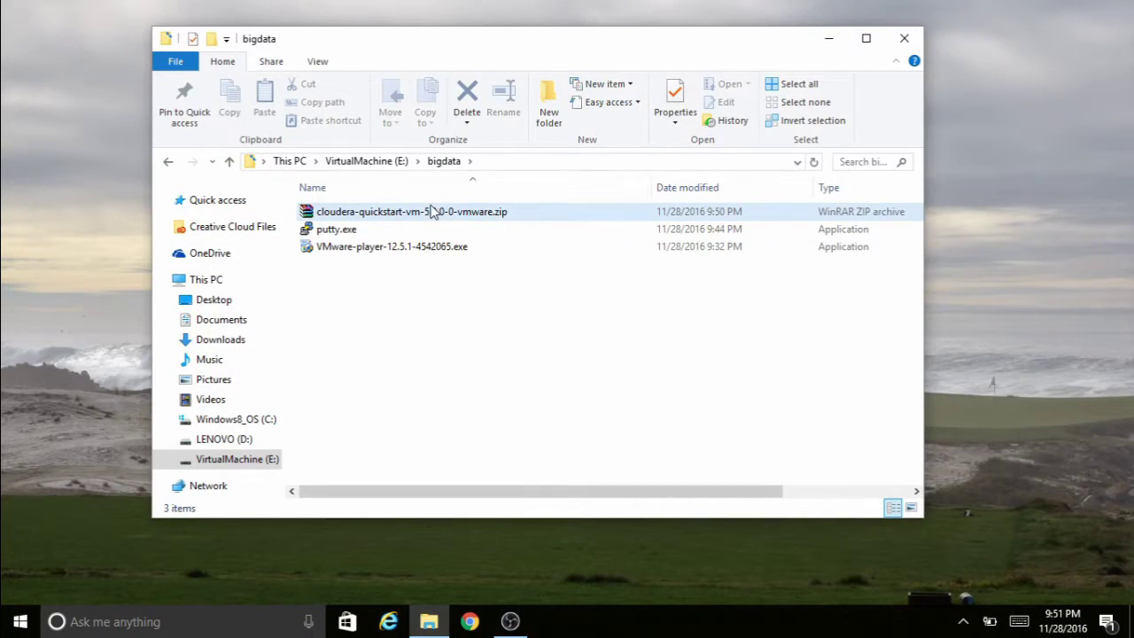
# - Extract the Cloudera zip to cloudera-quickstart-vm-5.8.0-0-vmware\
pyautogui.click(417, 218)
pyautogui.rightClick(416, 216)
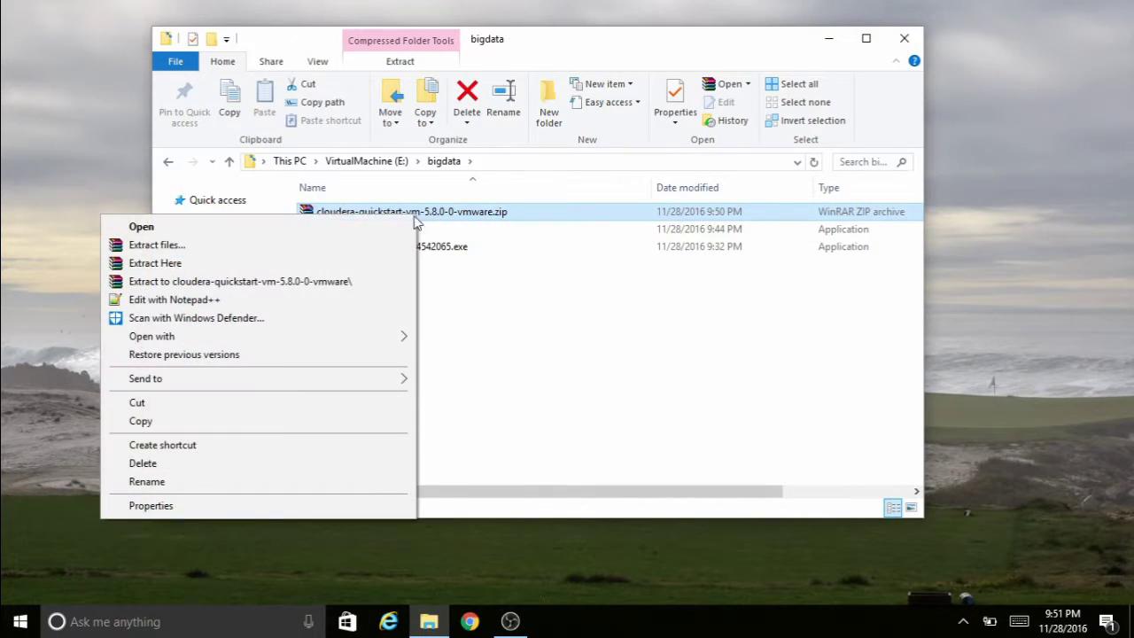
pyautogui.click(279, 281)
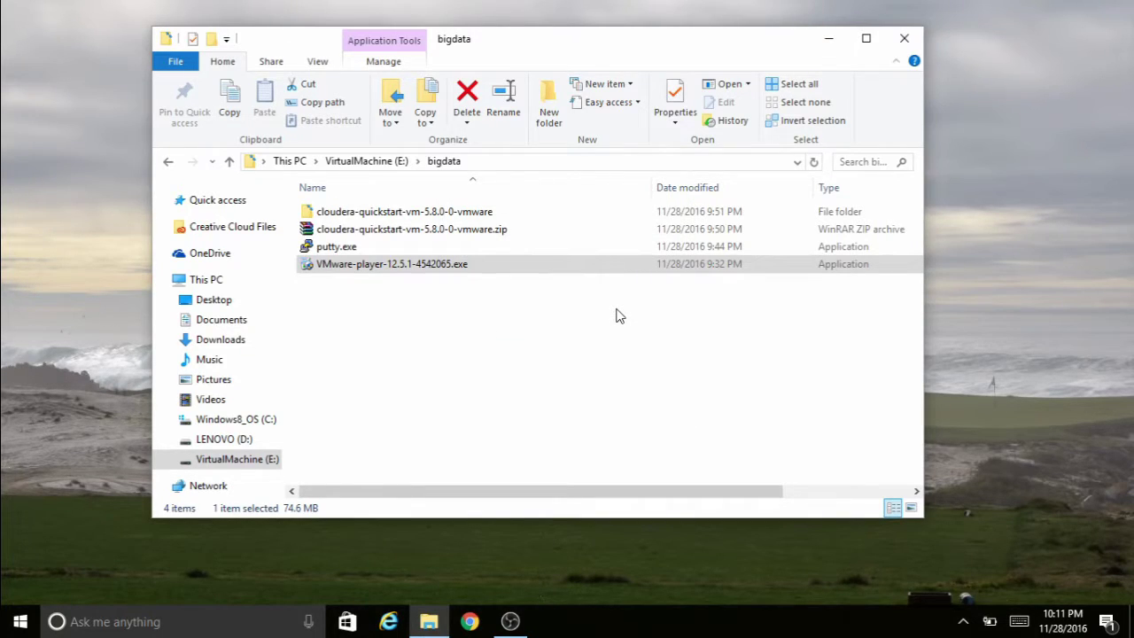
# - Open the extracted folder and its inner cloudera-quickstart-vm-5.8.0-0-vmware subfolder
pyautogui.click(491, 283)
pyautogui.doubleClick(428, 217)
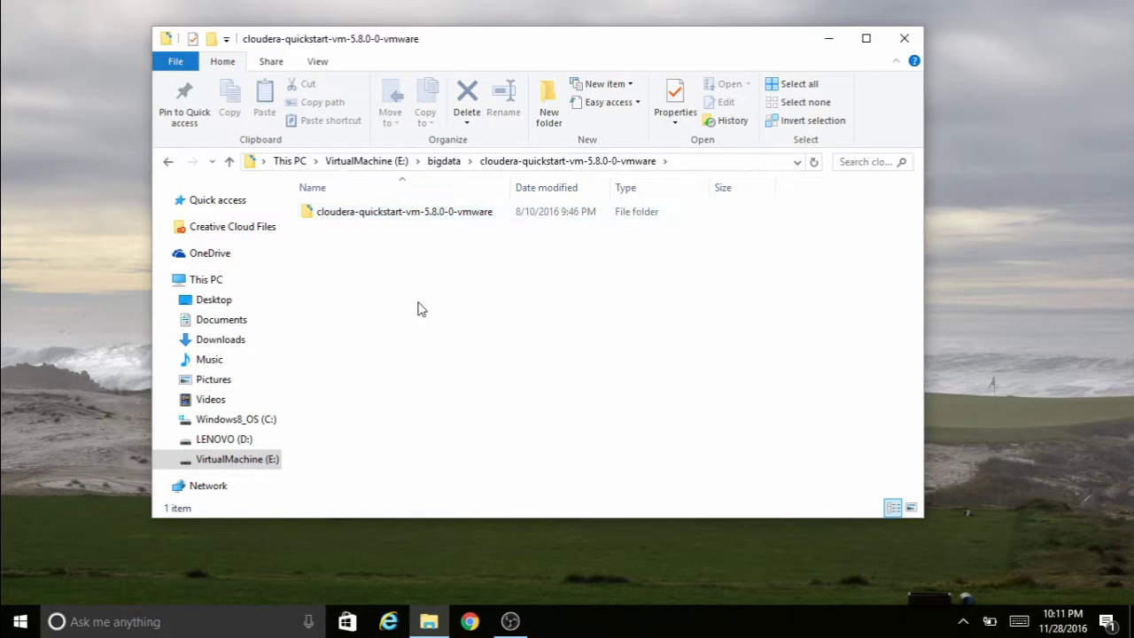
pyautogui.doubleClick(416, 214)
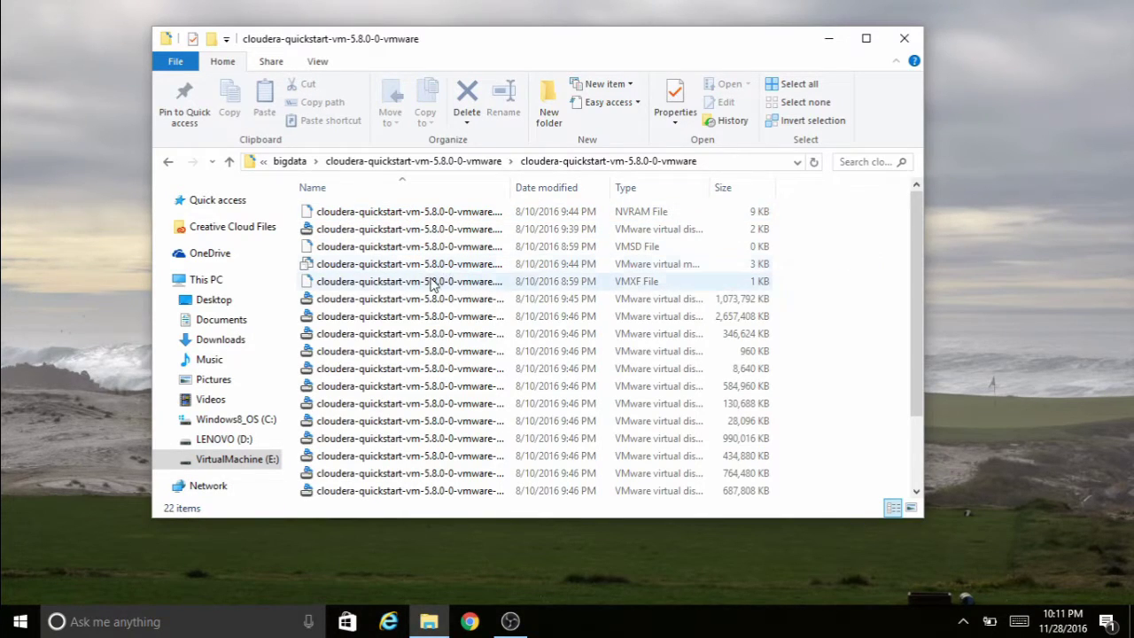
# - Go back up to the bigdata folder and minimize File Explorer
pyautogui.click(170, 162)
pyautogui.click(171, 164)
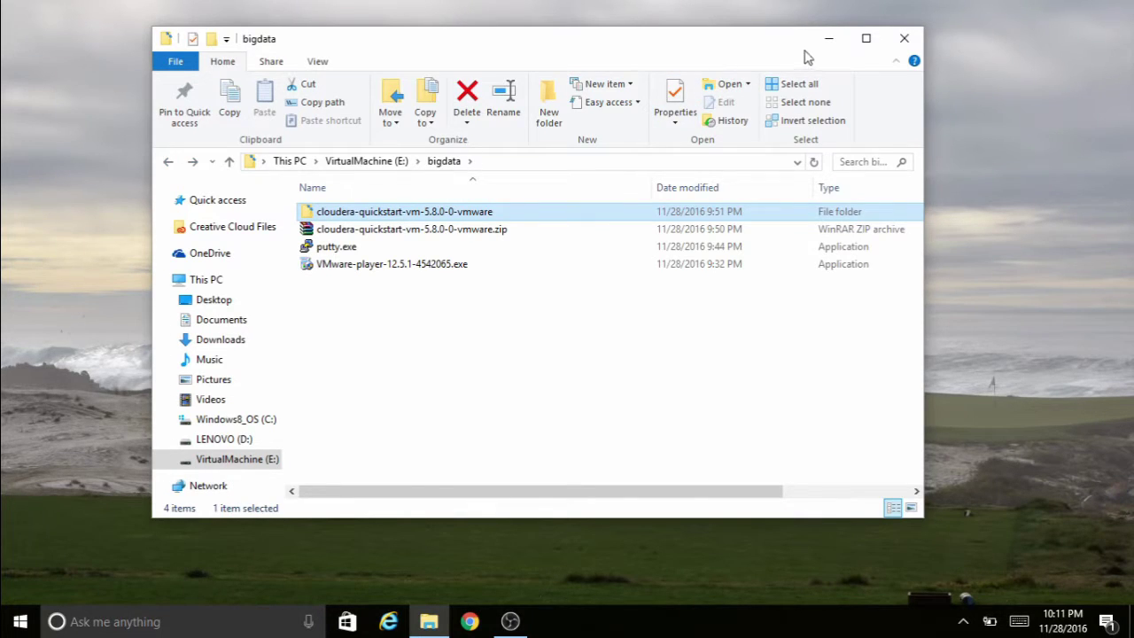
pyautogui.click(829, 38)
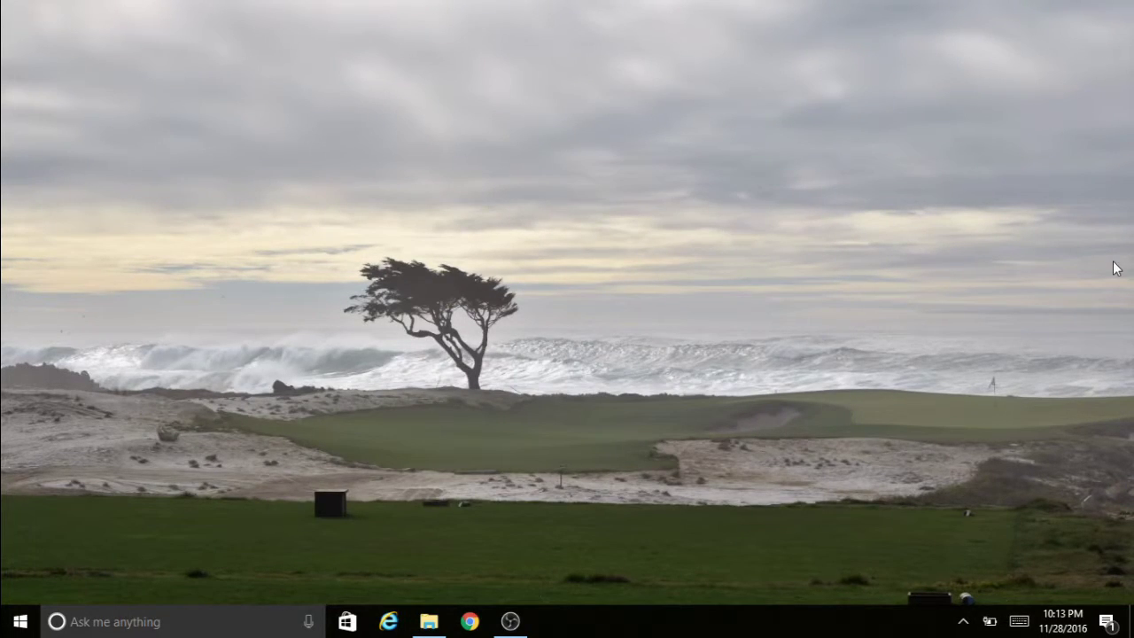
# - Search 'vmwa' and launch VMware Workstation 12 Player
pyautogui.click(98, 624)
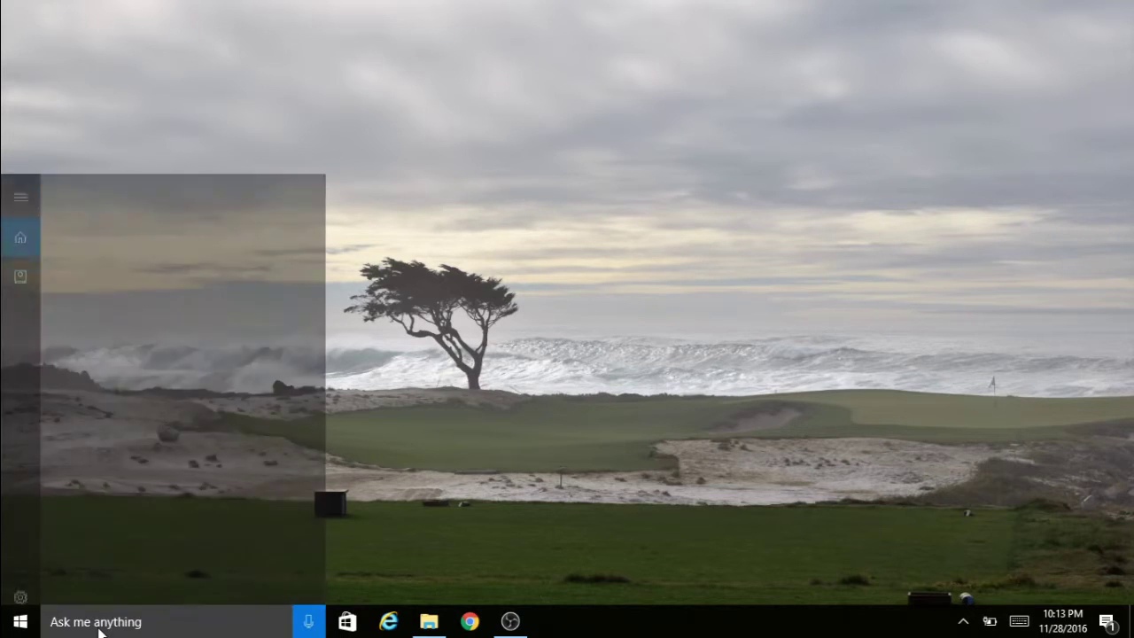
pyautogui.write('v')
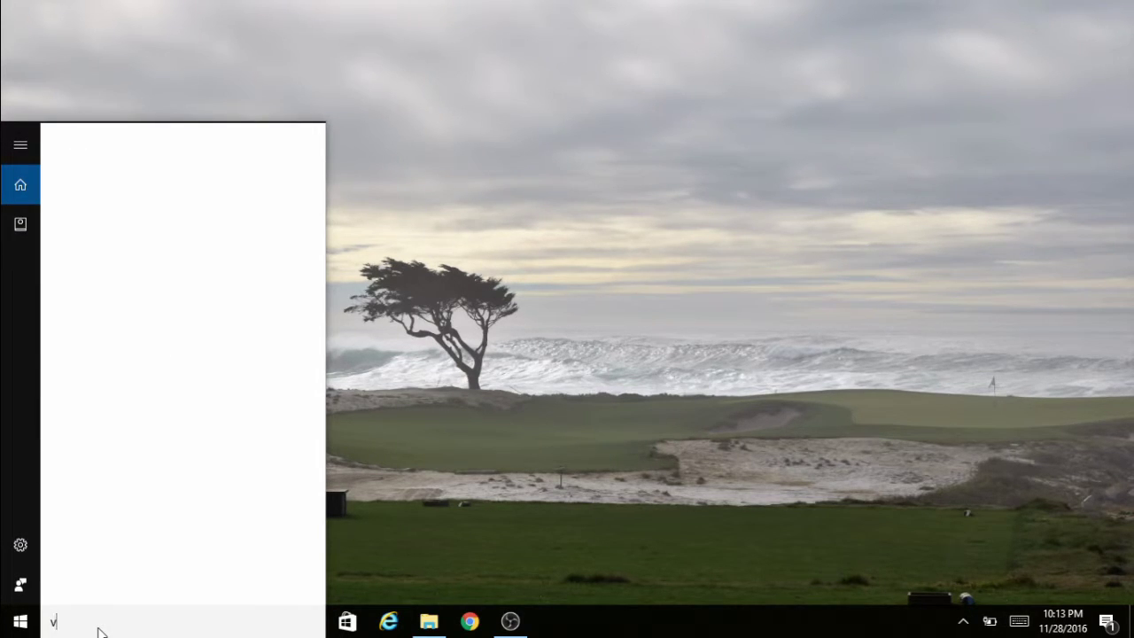
pyautogui.write('mwa')
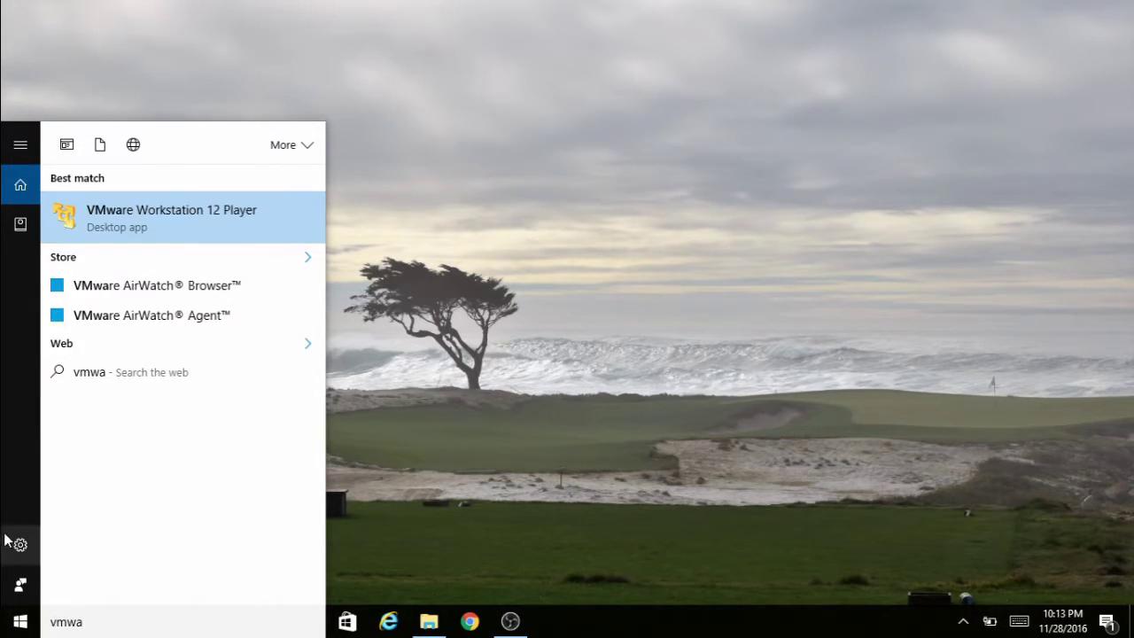
pyautogui.click(172, 215)
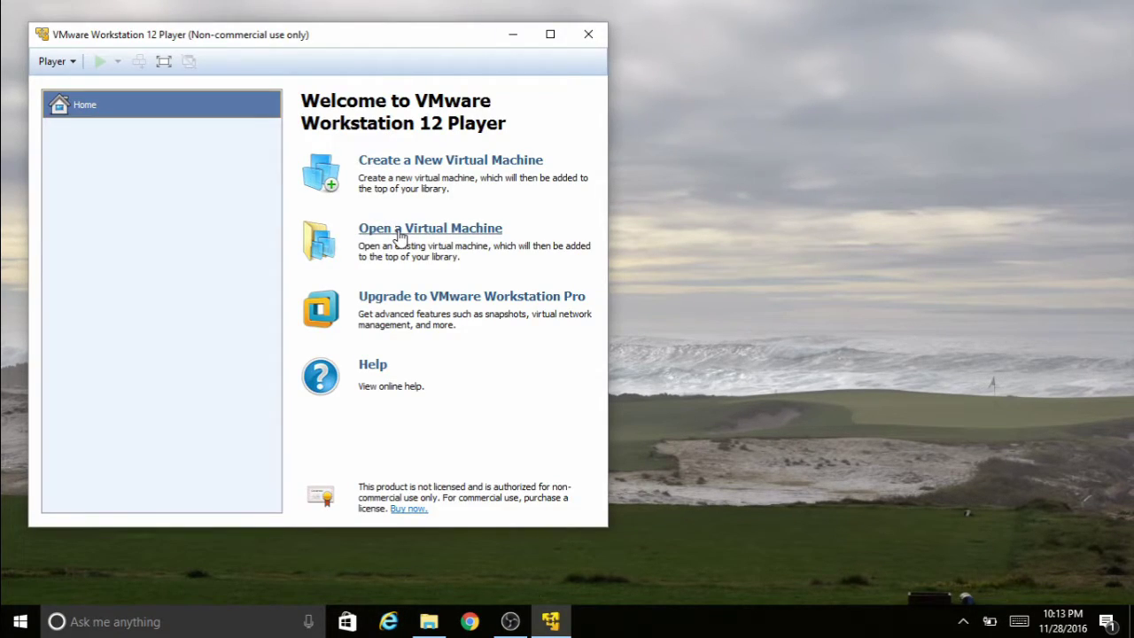
# - Open the cloudera-quickstart .vmx file from E:\bigdata's extracted folders into the Player library
pyautogui.click(398, 232)
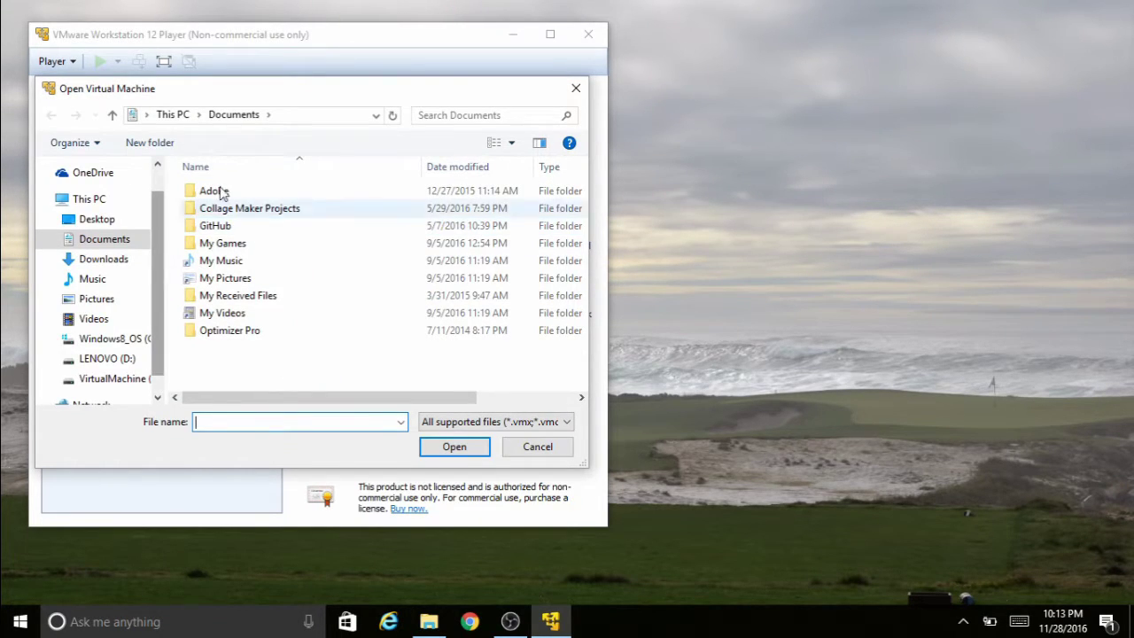
pyautogui.click(135, 382)
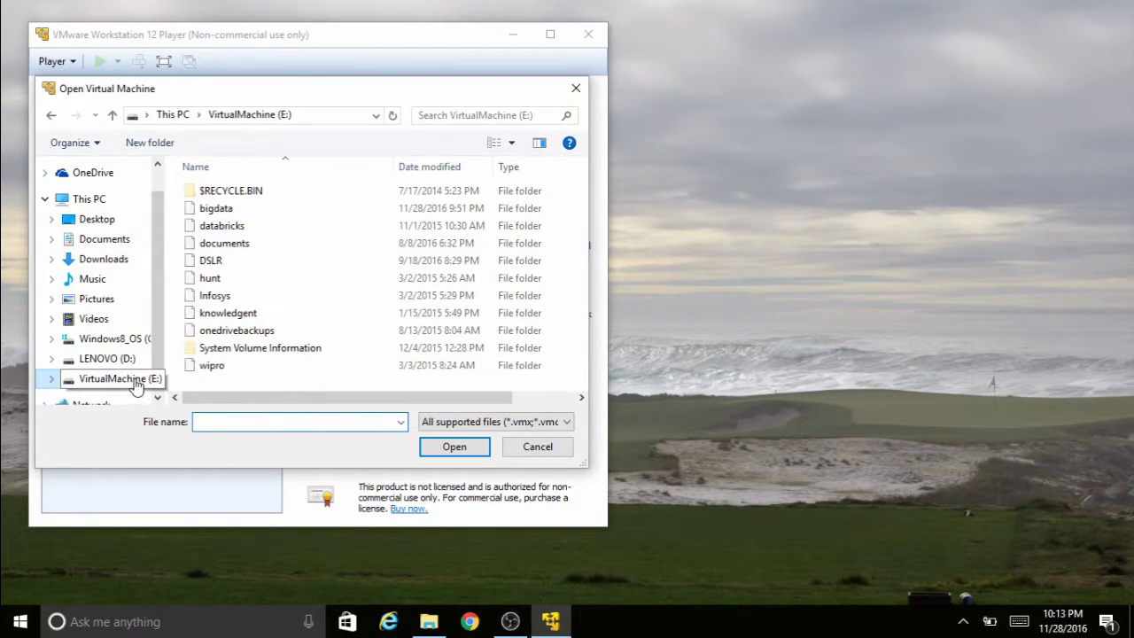
pyautogui.click(218, 211)
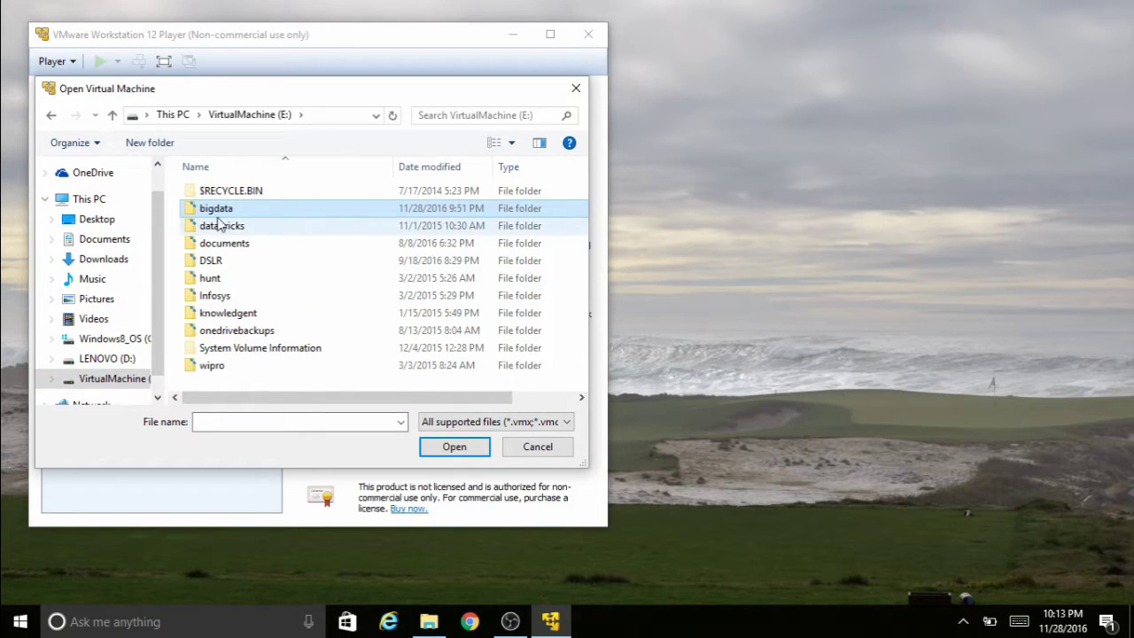
pyautogui.doubleClick(220, 211)
pyautogui.doubleClick(239, 193)
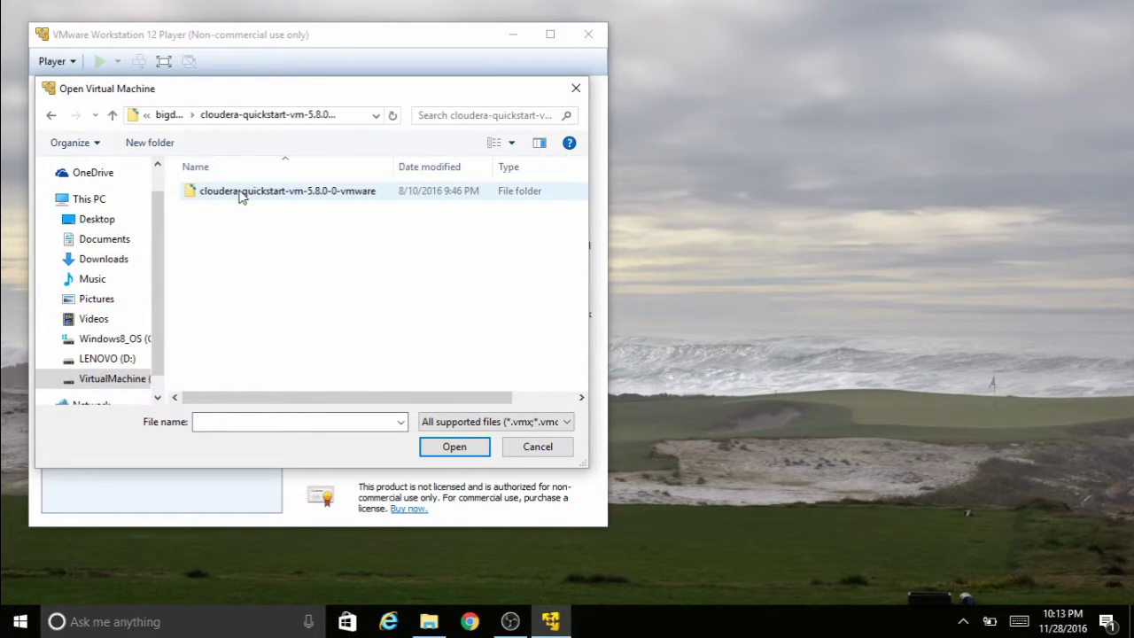
pyautogui.doubleClick(239, 193)
pyautogui.doubleClick(240, 194)
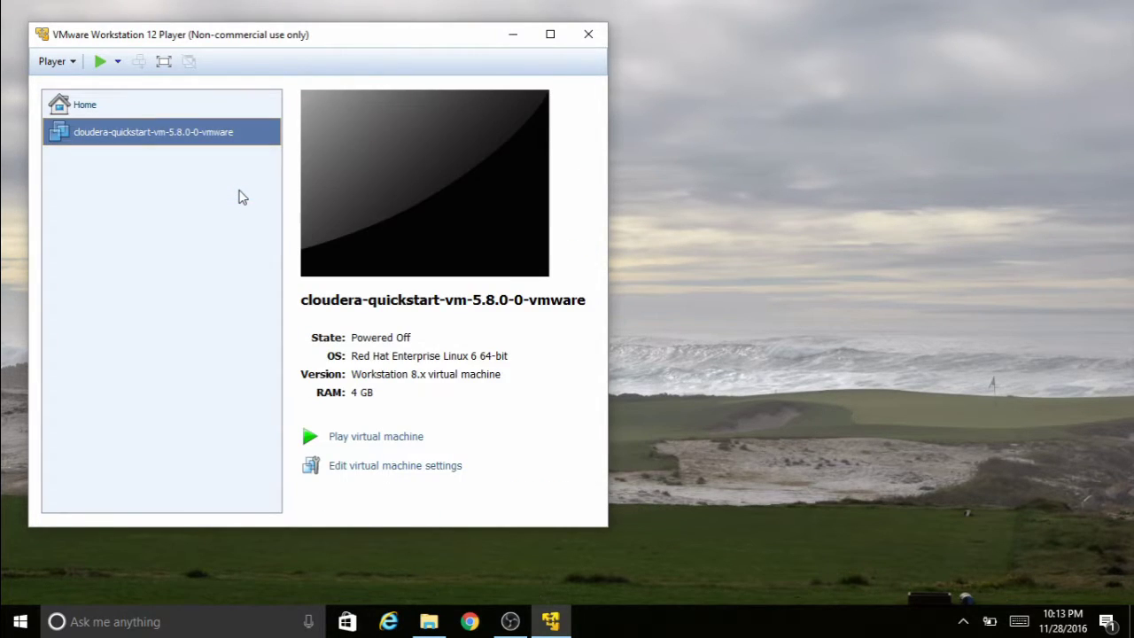
# - Confirm the VM settings with 4096 MB memory and power on the Cloudera VM
pyautogui.click(395, 466)
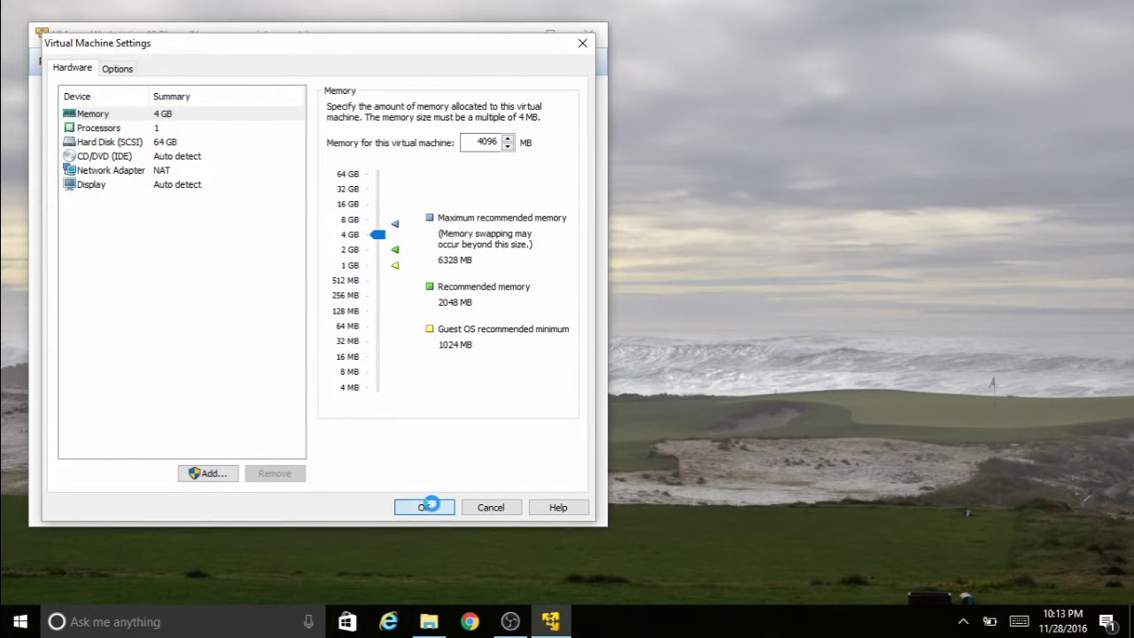
pyautogui.click(429, 507)
pyautogui.click(371, 438)
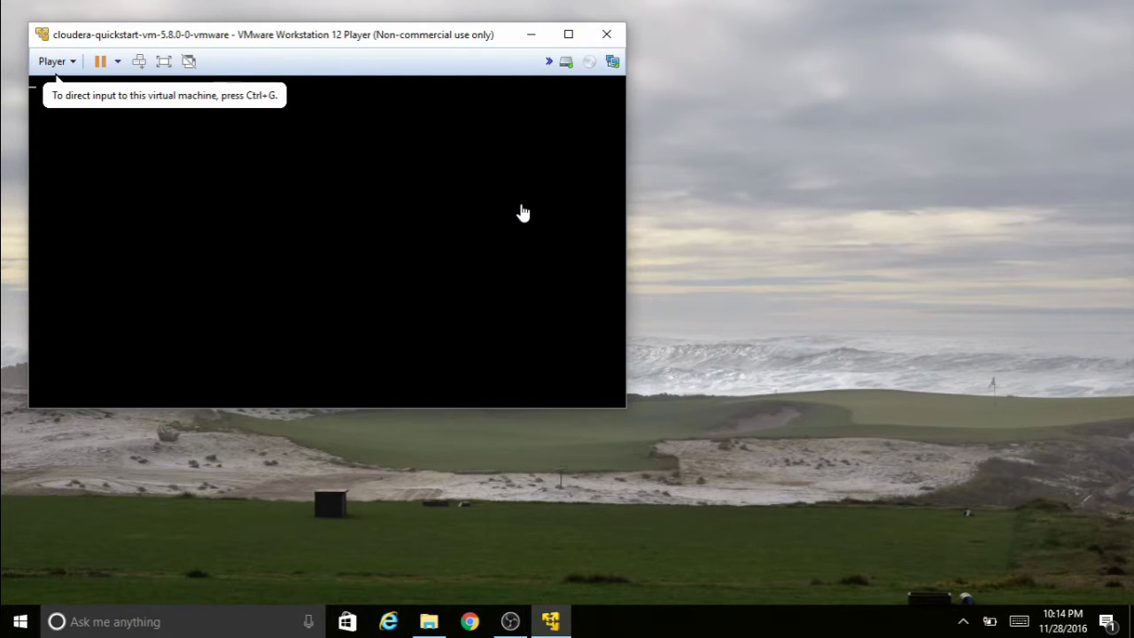
# - Postpone the update with Remind Me Later and enlarge the player window while the VM boots
pyautogui.click(401, 282)
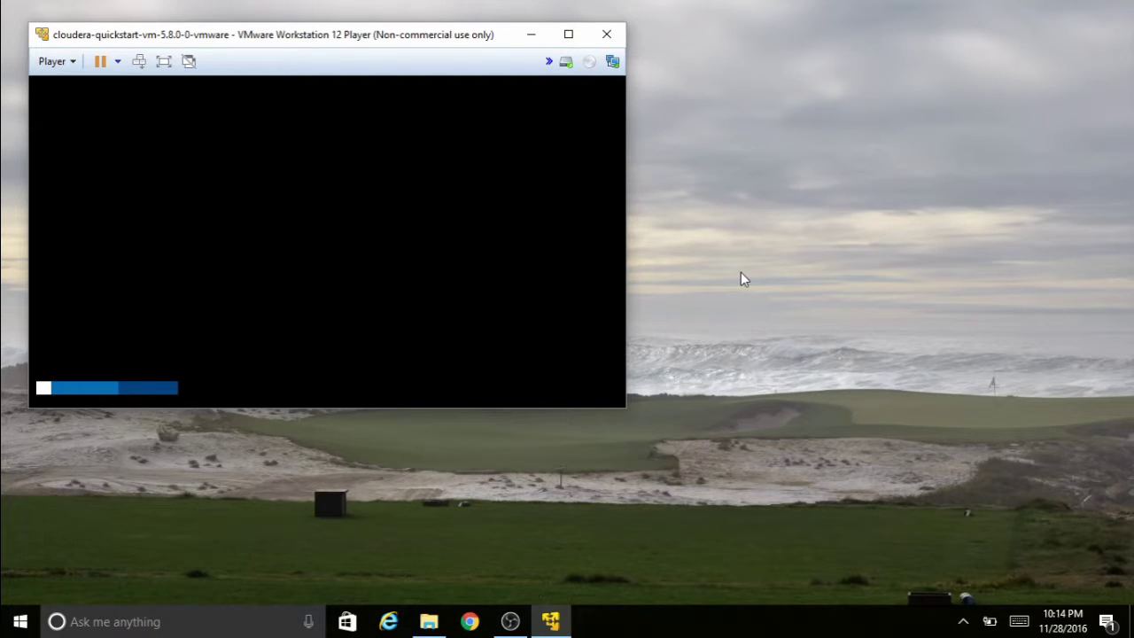
pyautogui.moveTo(626, 408); pyautogui.dragTo(1018, 519)
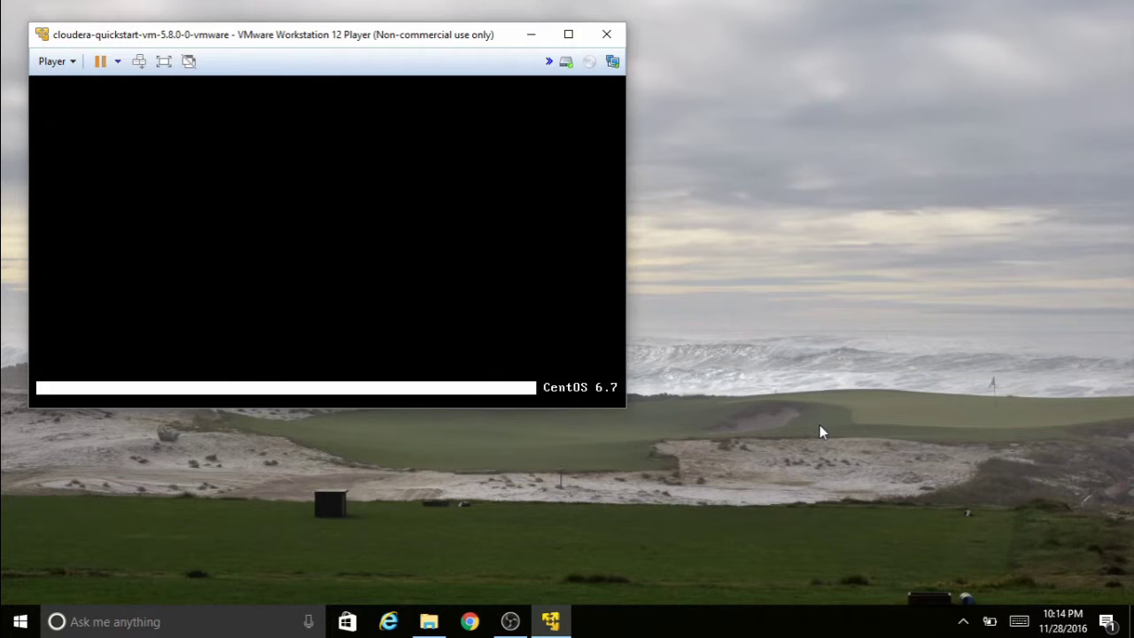
pyautogui.click(375, 240)
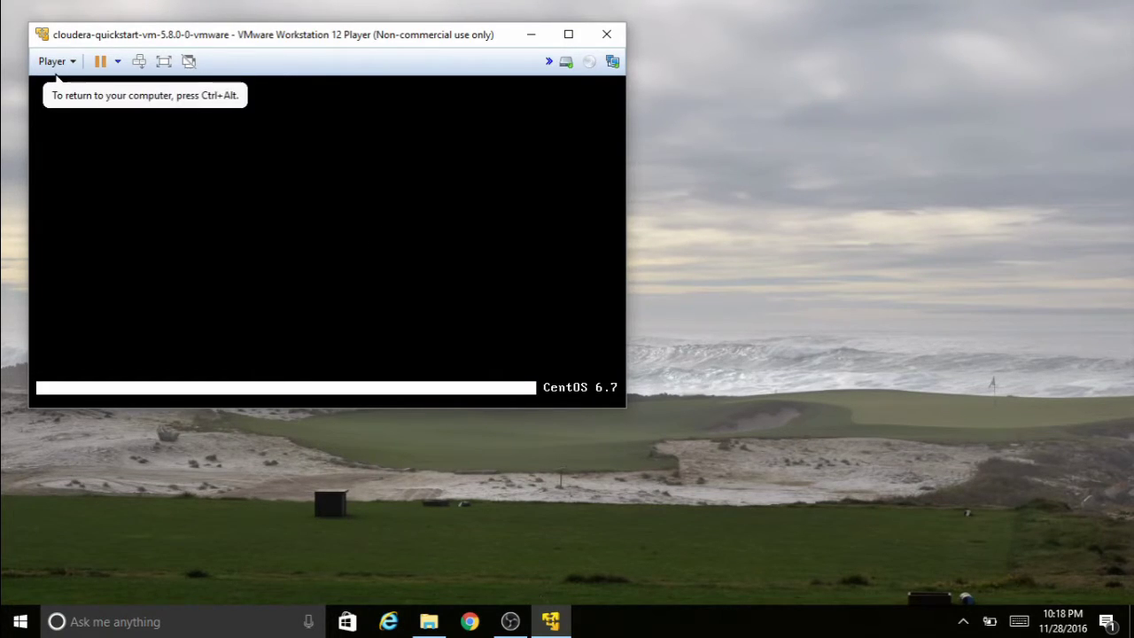
pyautogui.hotkey('ctrl', 'alt')
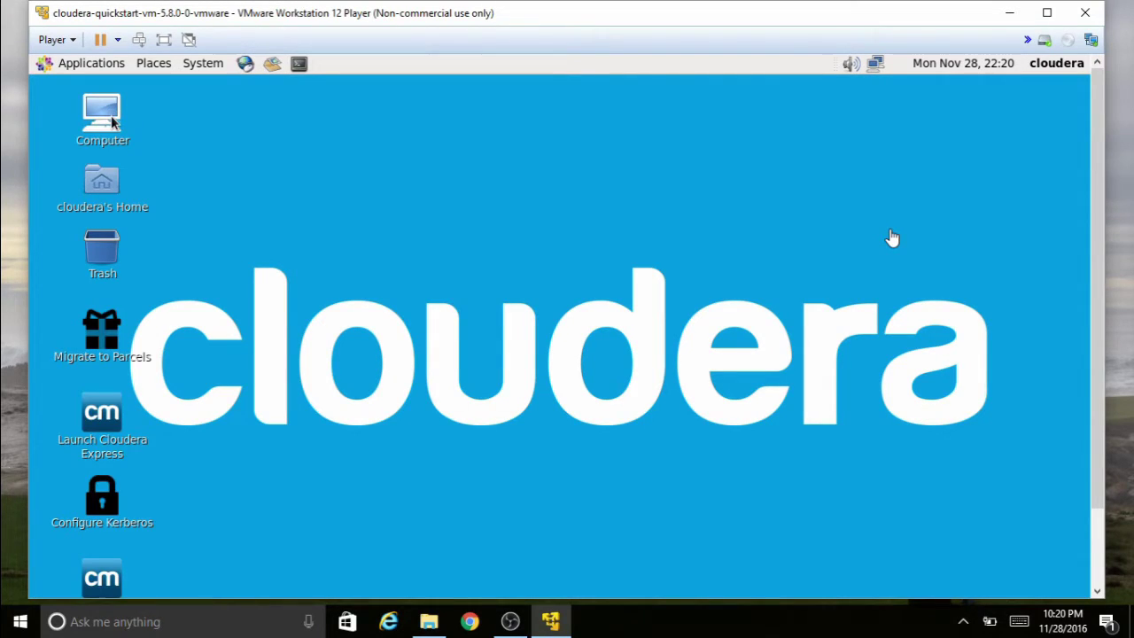
# - Minimize the Firefox welcome page and open a terminal on the Cloudera desktop
pyautogui.click(111, 122)
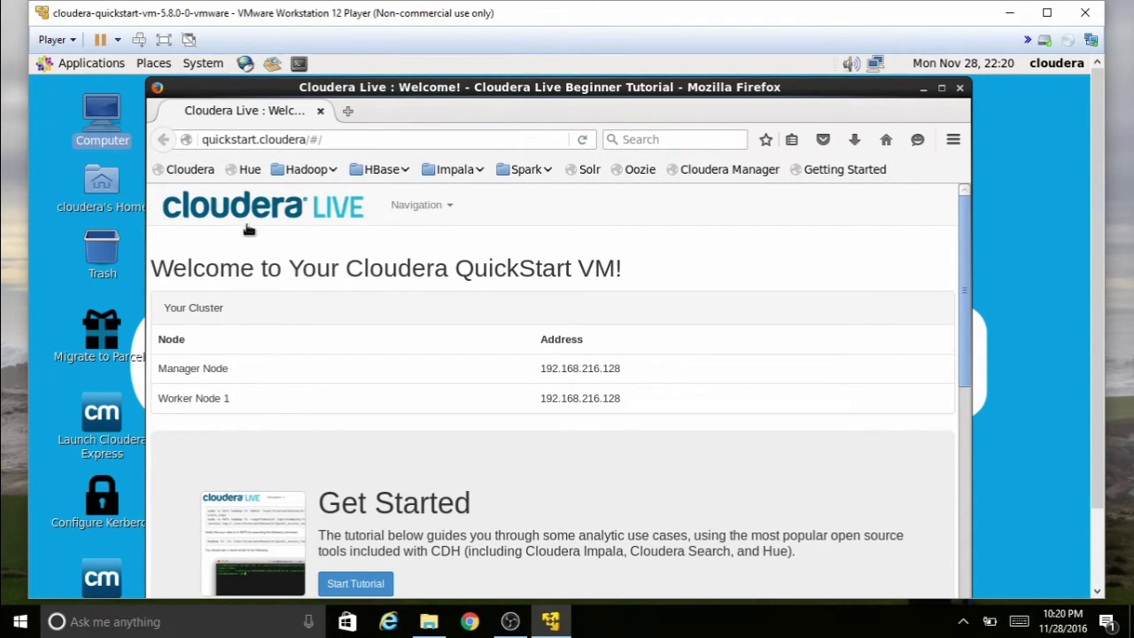
pyautogui.click(925, 91)
pyautogui.click(298, 63)
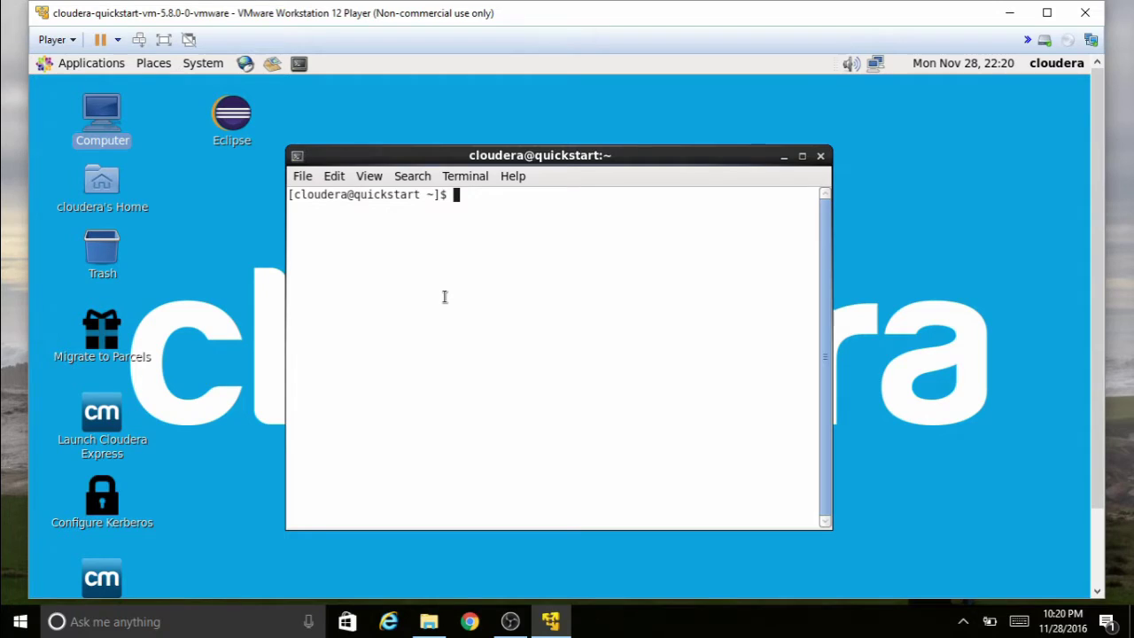
# - Run ifconfig, copy the VM address 192.168.216.128, and minimize the player window
pyautogui.write('ifconfig')
pyautogui.press('Return')
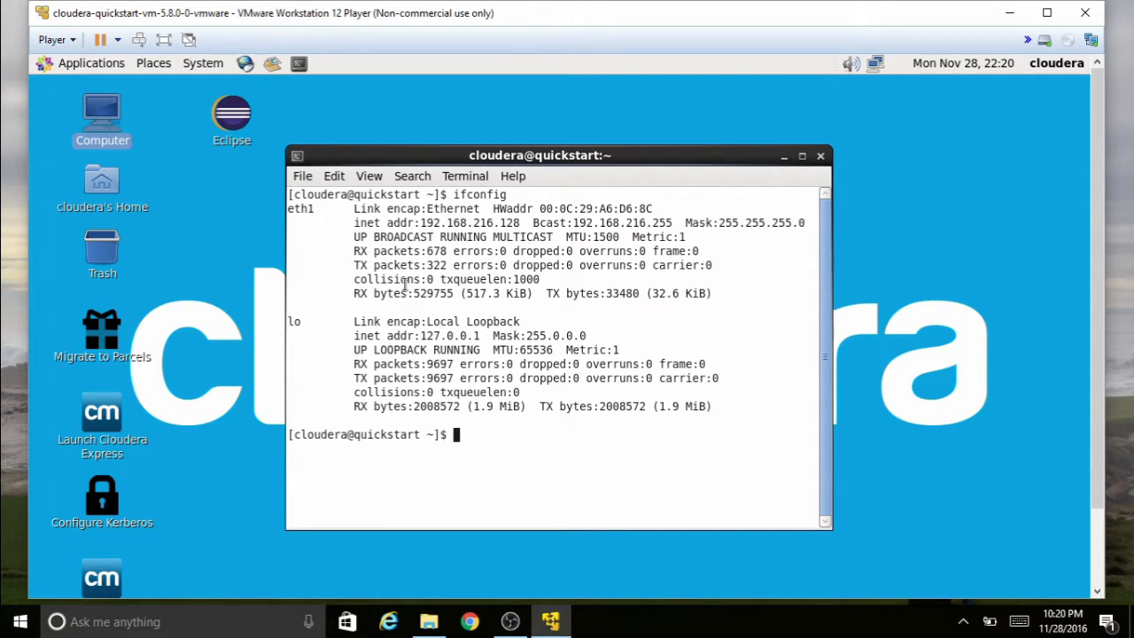
pyautogui.moveTo(422, 222); pyautogui.dragTo(520, 223)
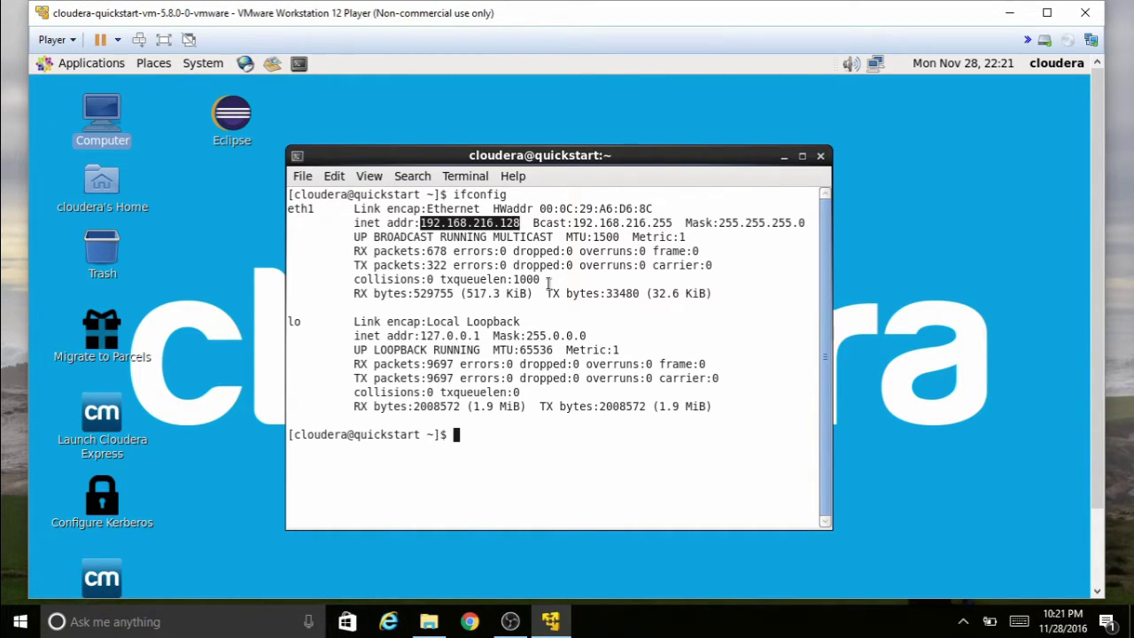
pyautogui.hotkey('ctrl', 'c')
pyautogui.rightClick(472, 220)
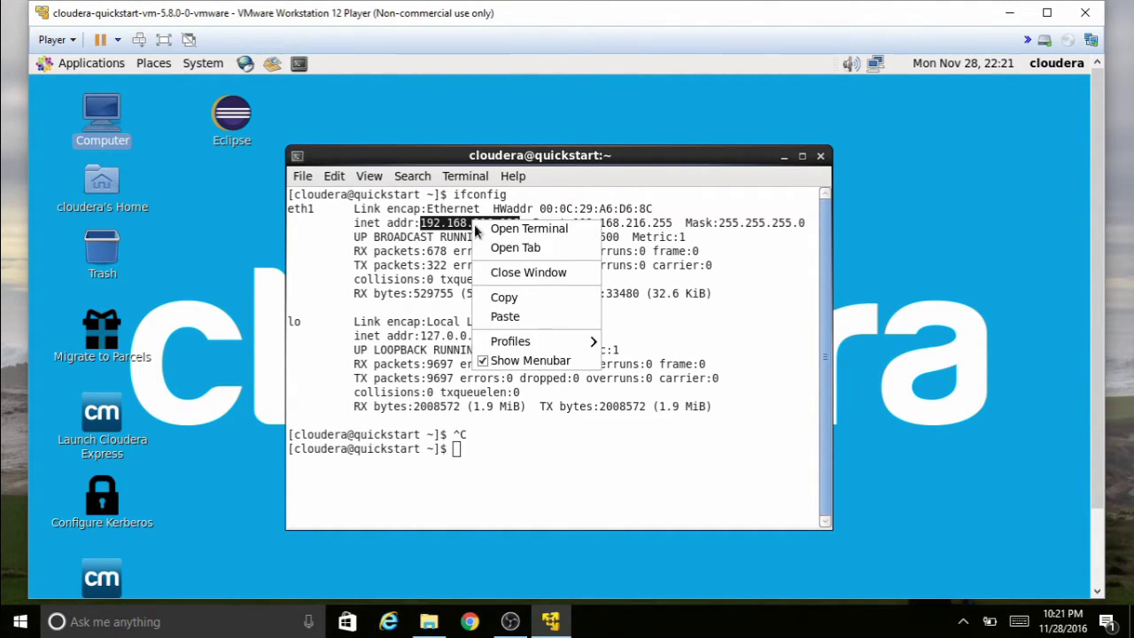
pyautogui.click(502, 297)
pyautogui.click(1010, 12)
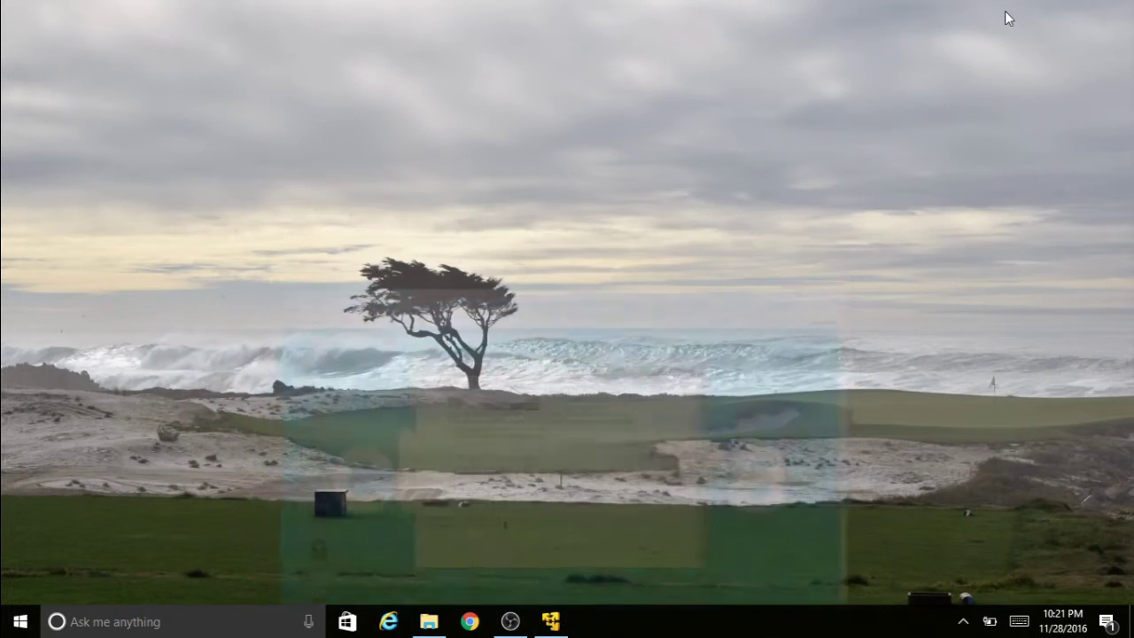
# - Launch PuTTY with host 192.168.216.128 and save the session as 'Cloudera VM'
pyautogui.click(429, 621)
pyautogui.doubleClick(347, 247)
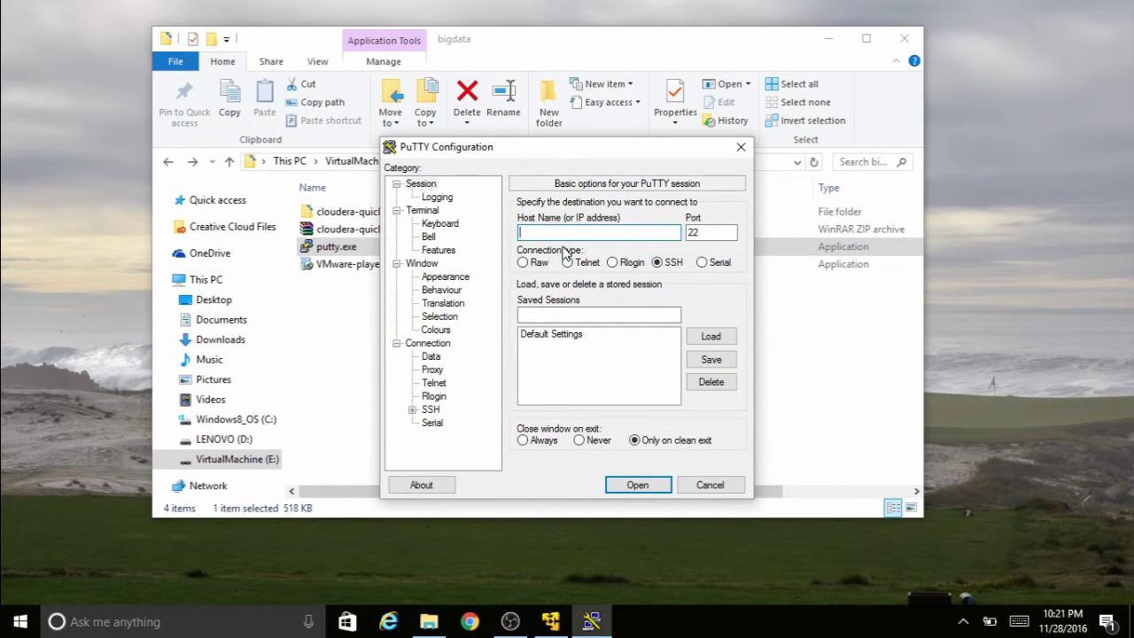
pyautogui.hotkey('ctrl', 'v')
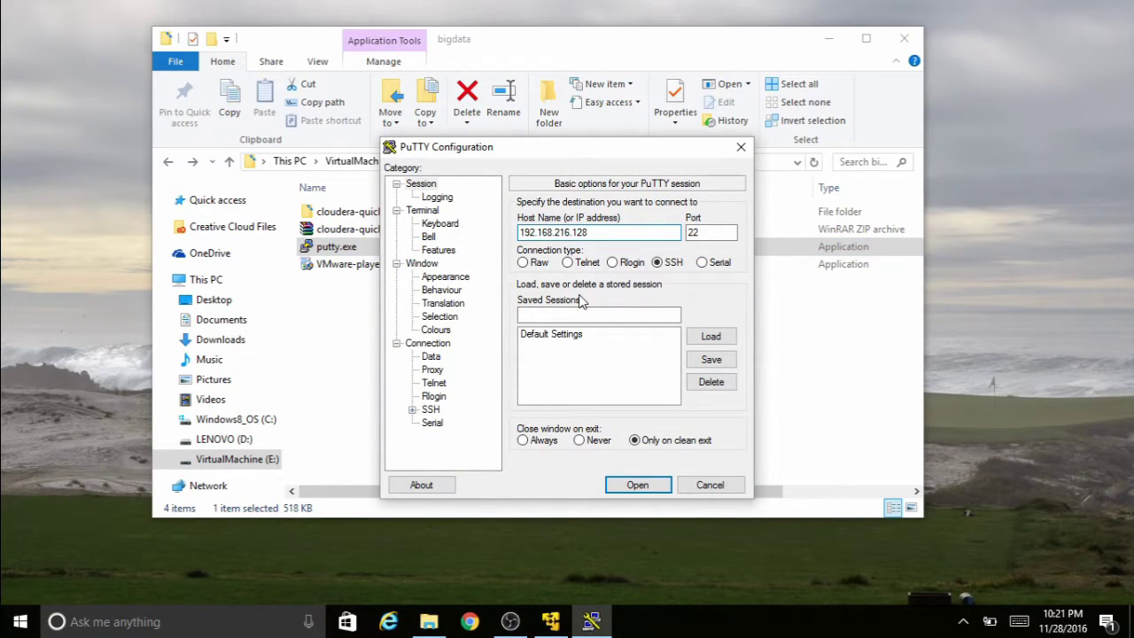
pyautogui.click(543, 316)
pyautogui.write('Clous')
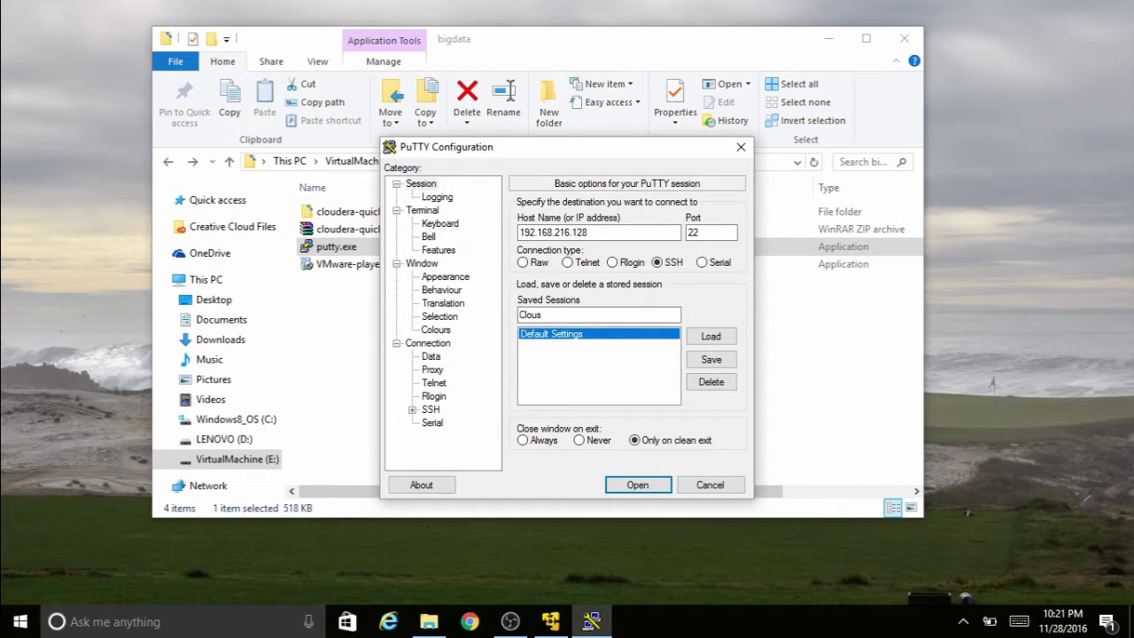
pyautogui.press('BackSpace')
pyautogui.write('dera VM')
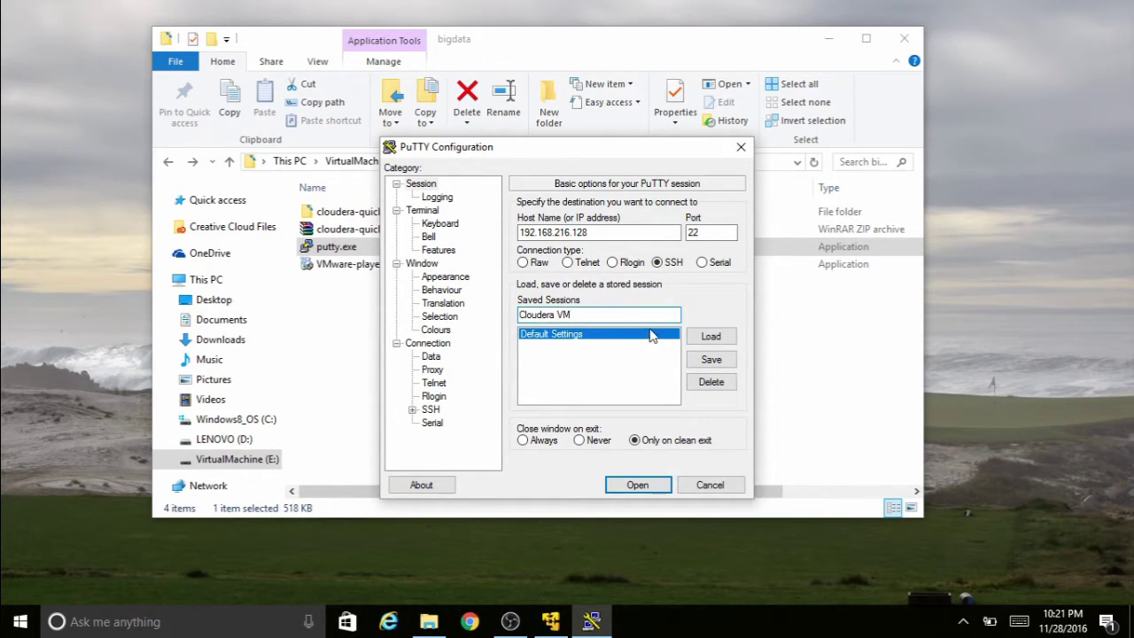
pyautogui.click(711, 360)
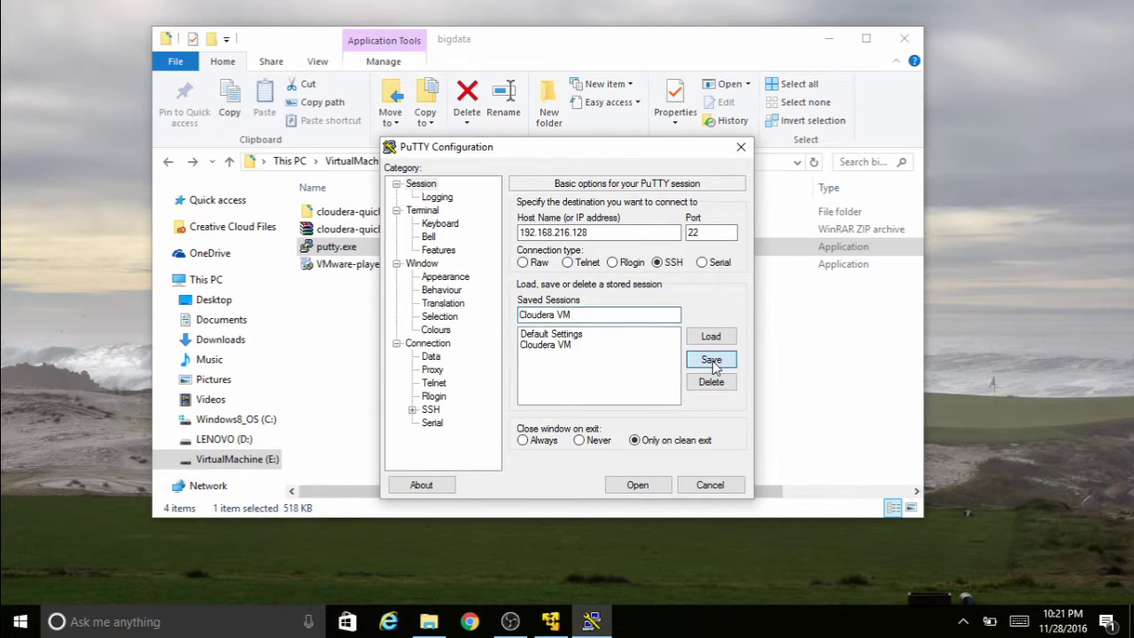
# - Open the Cloudera VM session, accept the host key, and enter the login name
pyautogui.doubleClick(544, 346)
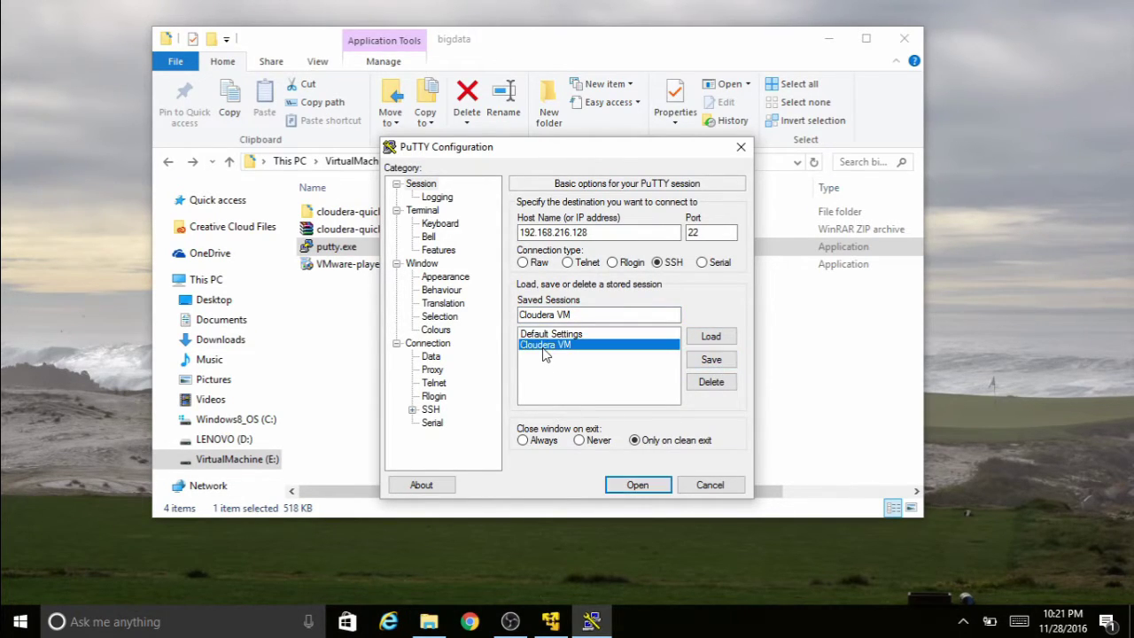
pyautogui.click(530, 423)
pyautogui.write('cloudera')
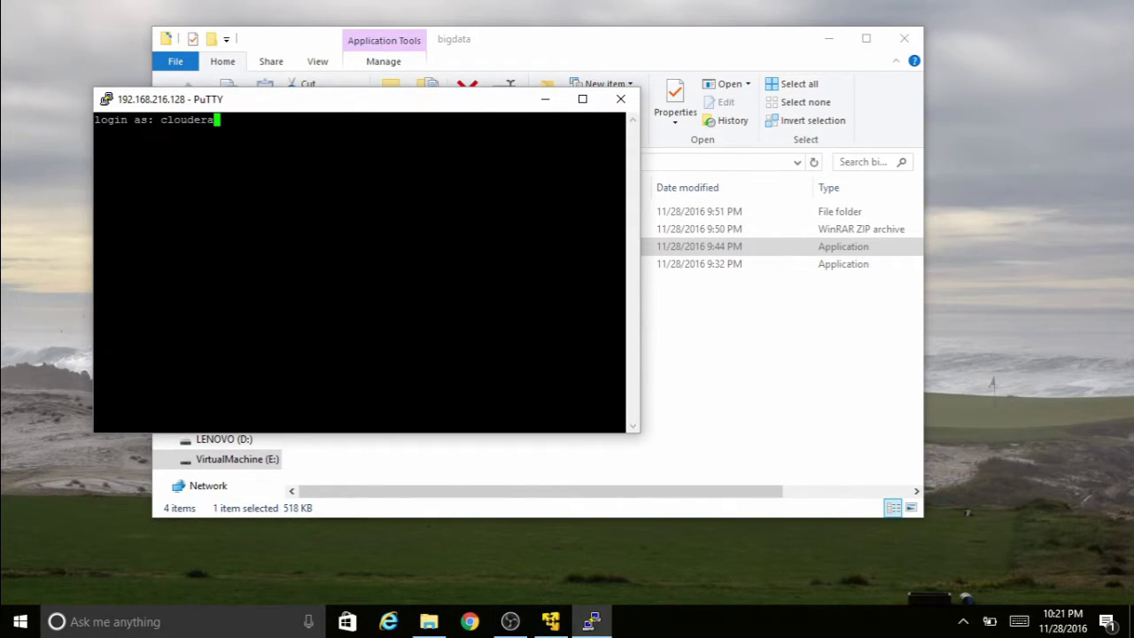
# - Submit the login name and password to reach the quickstart shell prompt
pyautogui.press('Return')
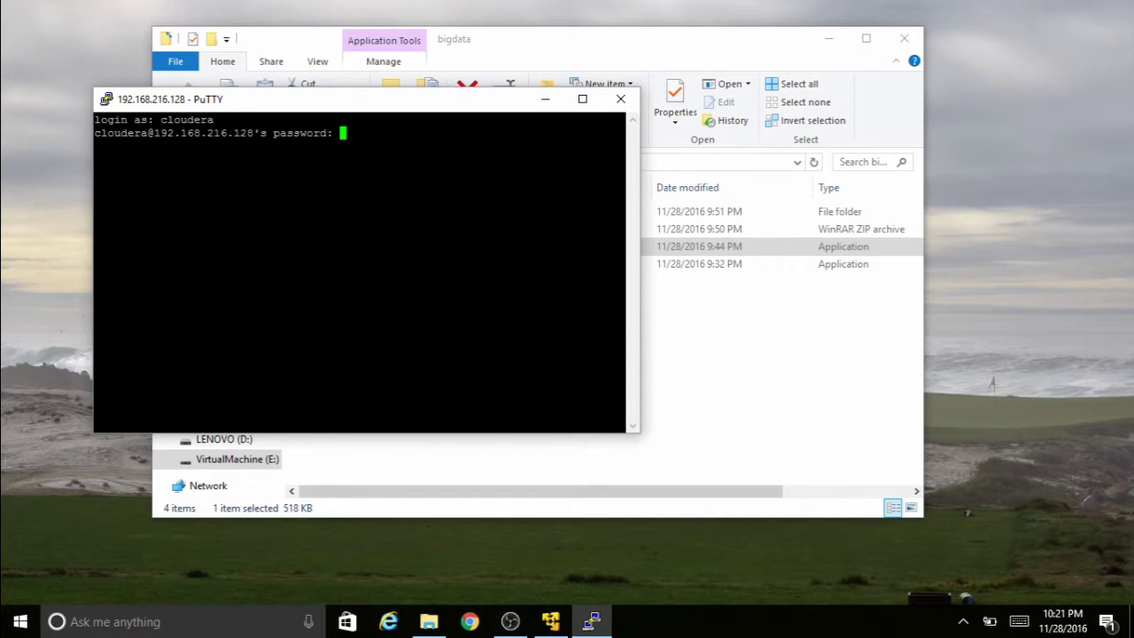
pyautogui.press('Return')
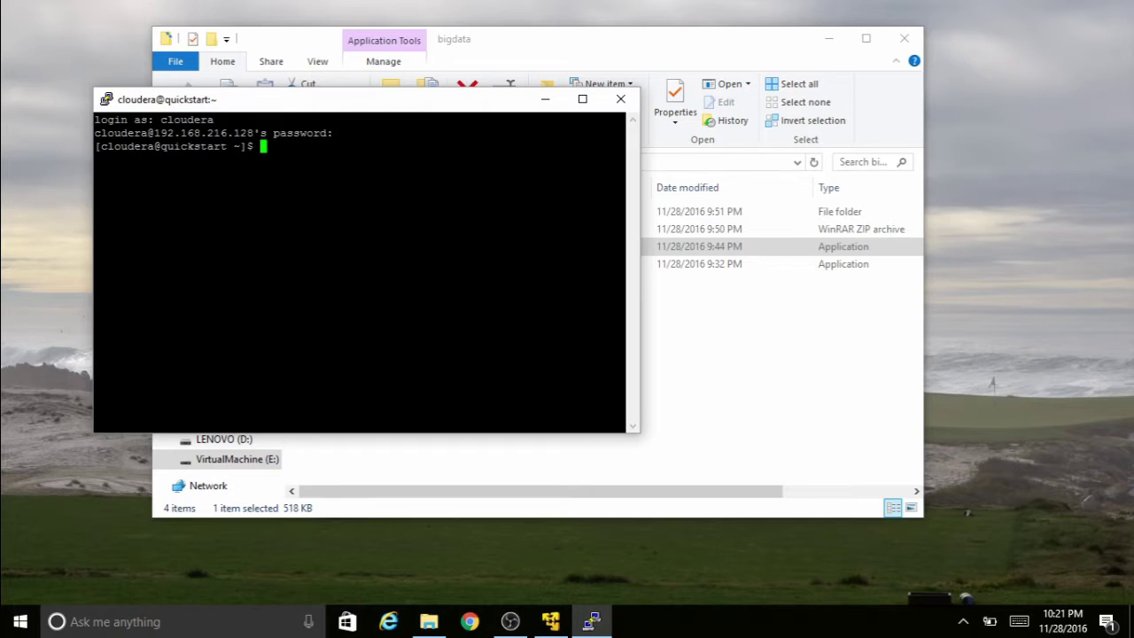
pyautogui.press('Return')
pyautogui.press('Return')
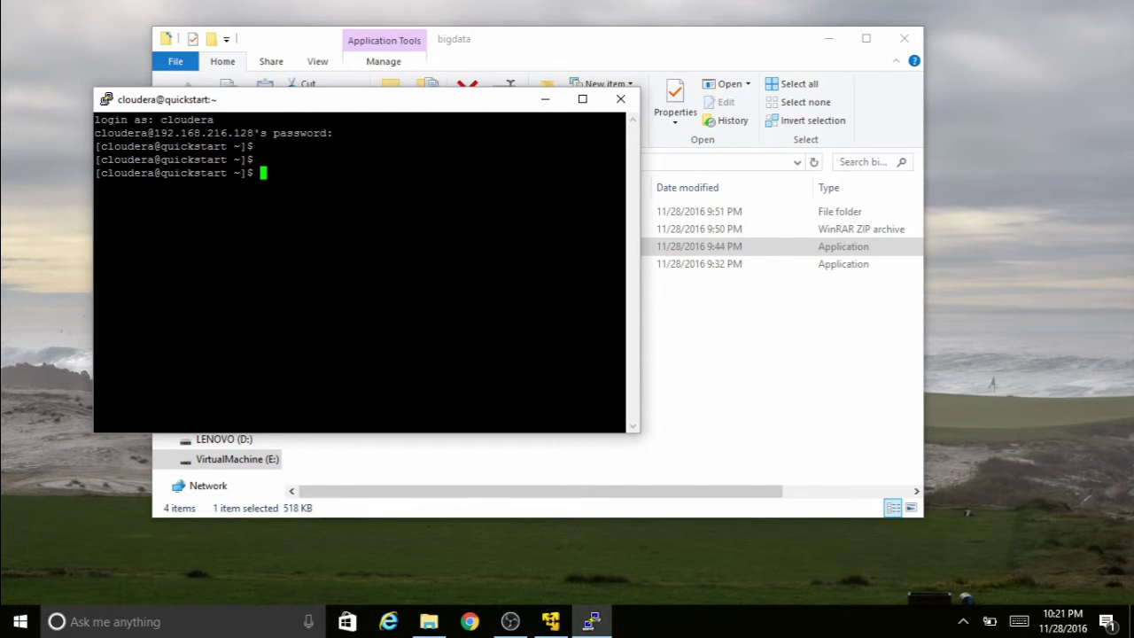
# - Minimize File Explorer and enlarge the PuTTY terminal window
pyautogui.click(828, 39)
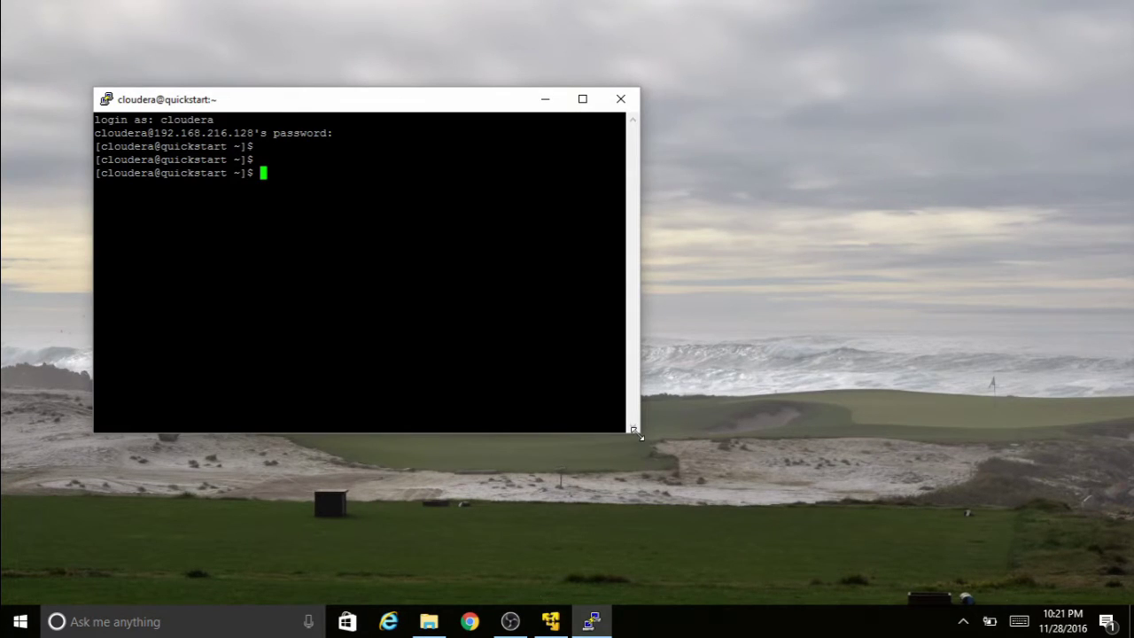
pyautogui.moveTo(640, 431); pyautogui.dragTo(813, 434)
pyautogui.moveTo(719, 433); pyautogui.dragTo(716, 527)
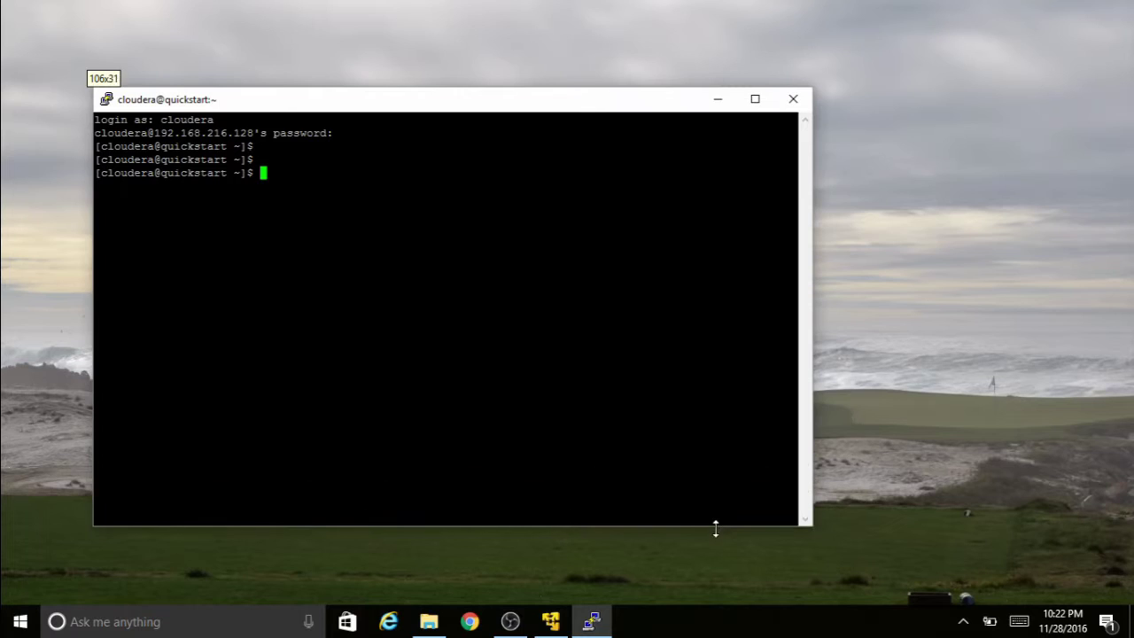
pyautogui.moveTo(431, 106); pyautogui.dragTo(444, 67)
# - Run hadoop fs -ls, then hadoop fs -ls /user/cloudera
pyautogui.write('hadoop fs ')
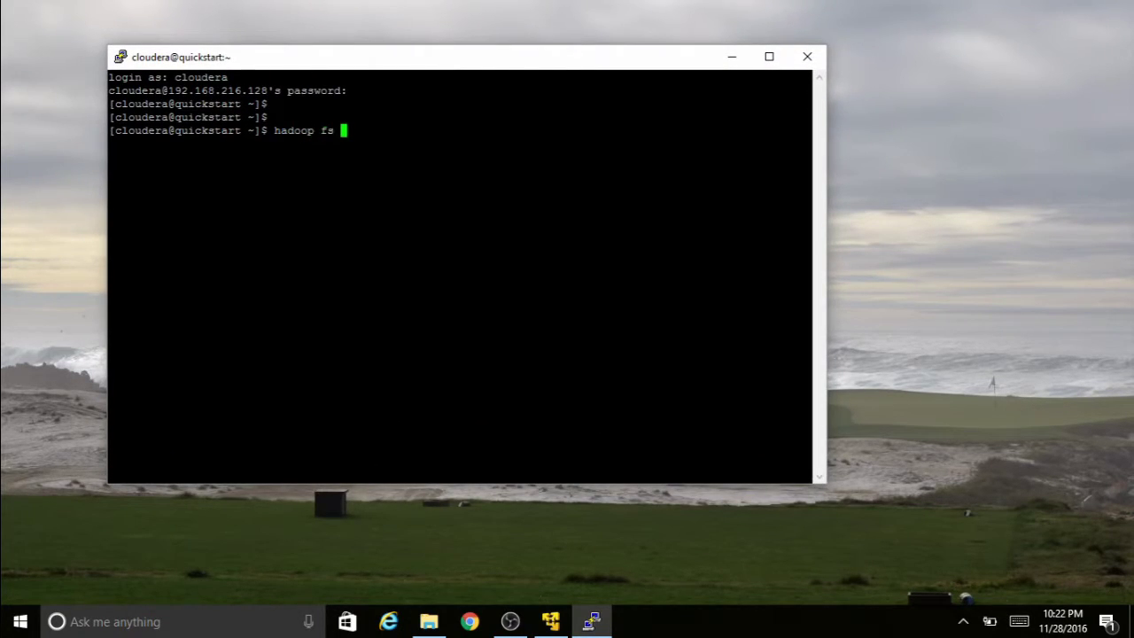
pyautogui.write('-ls')
pyautogui.press('Return')
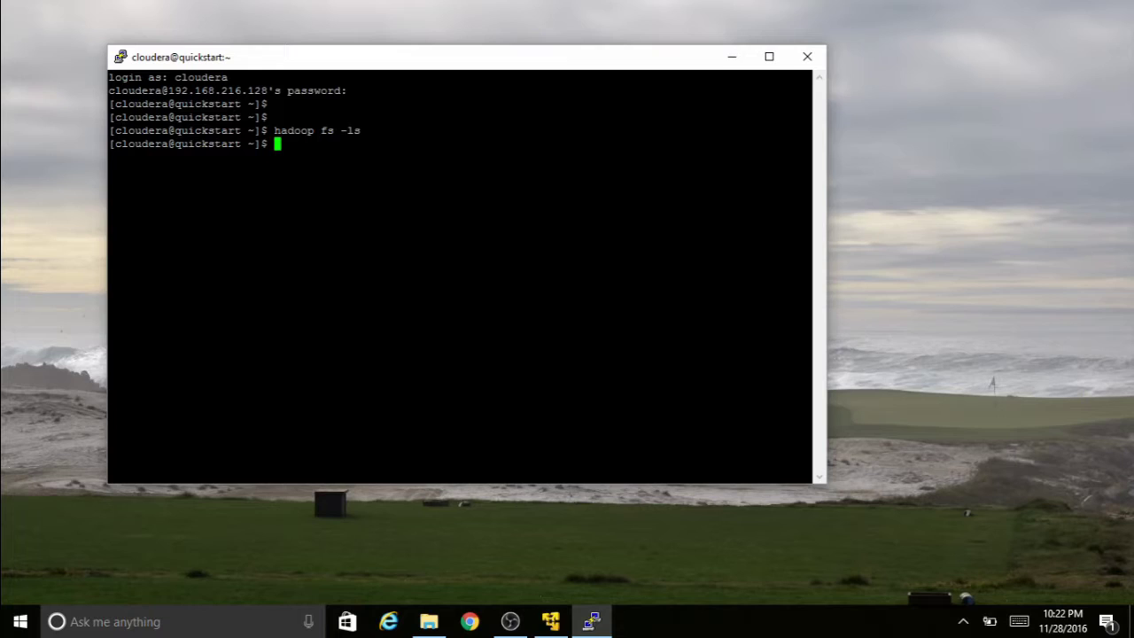
pyautogui.press('Up')
pyautogui.write('/user')
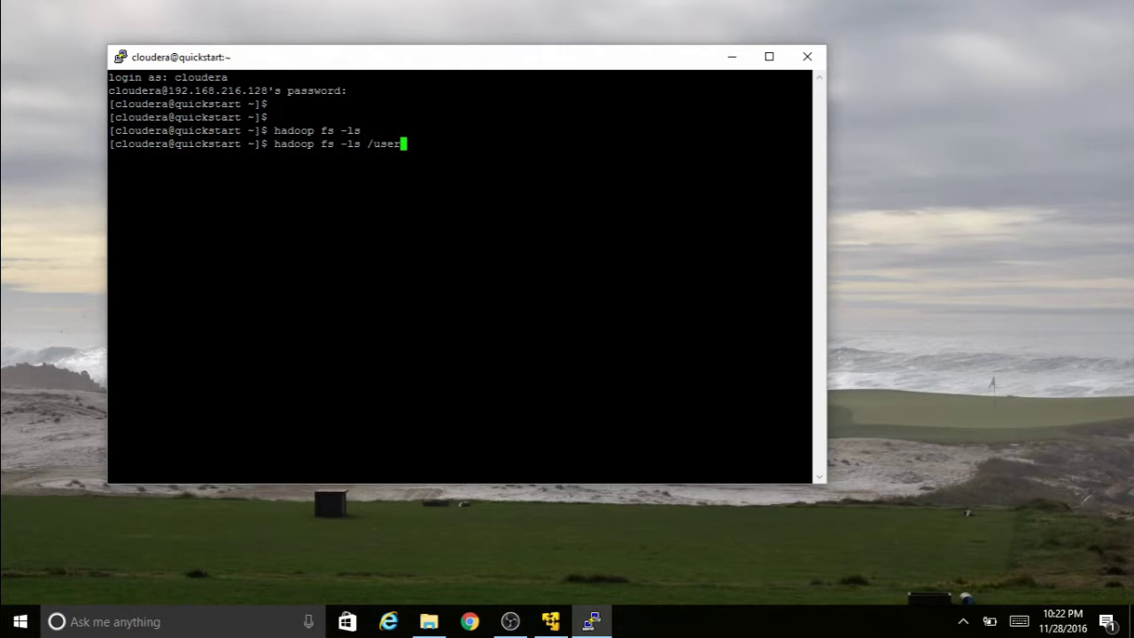
pyautogui.write('/cloudera')
pyautogui.press('Return')
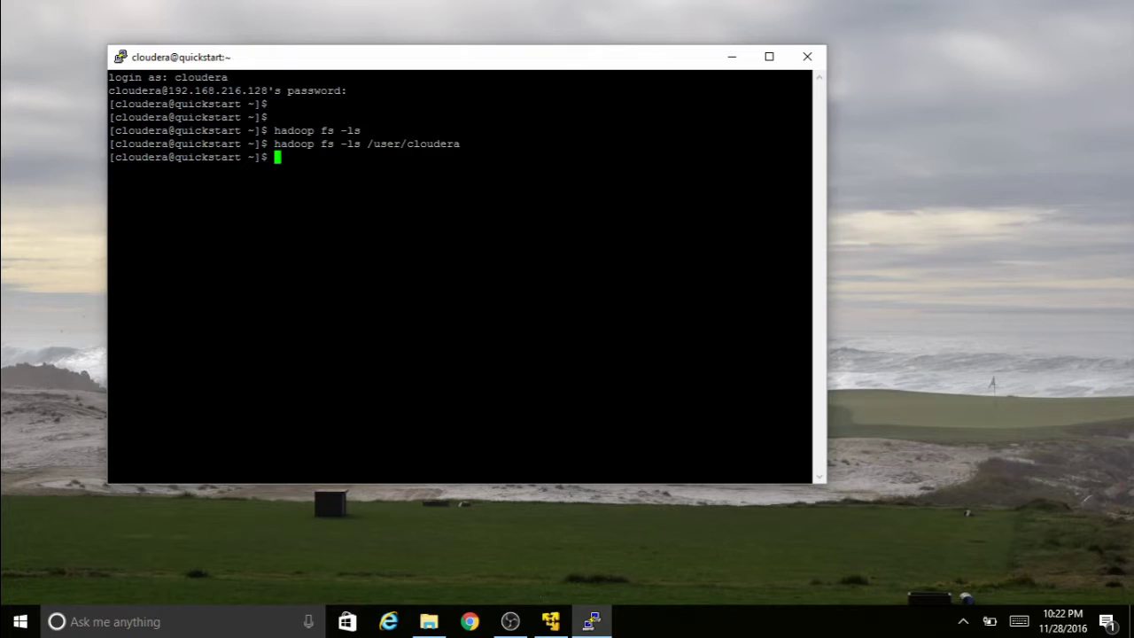
# - List the home folder with ls -la and clear the screen
pyautogui.write('ls -la')
pyautogui.press('Return')
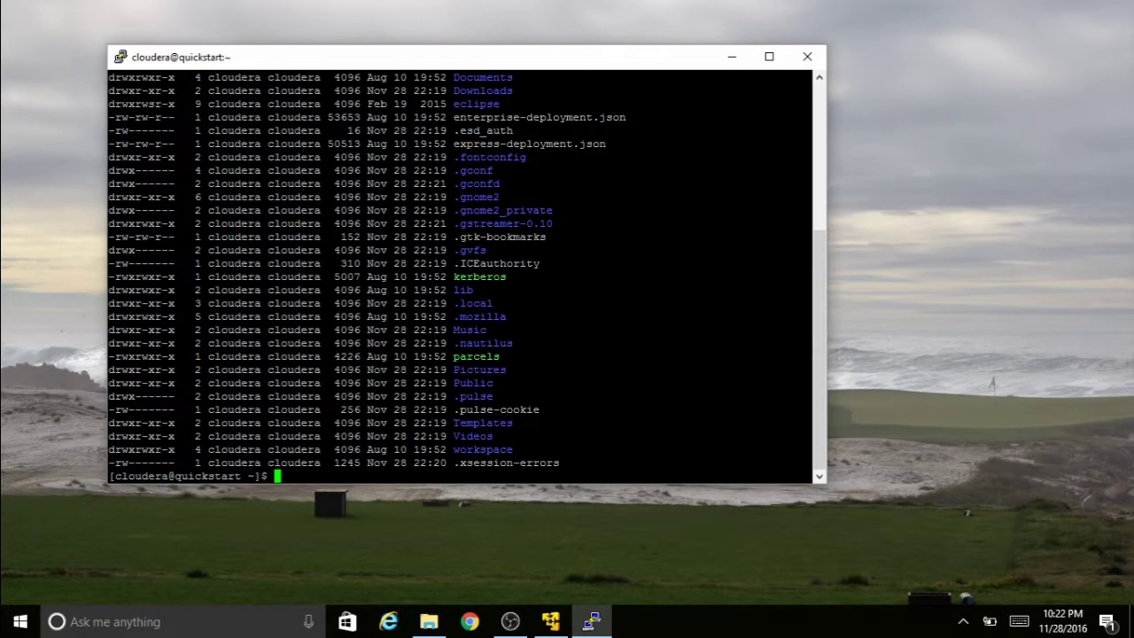
pyautogui.press('Return')
pyautogui.press('Return')
pyautogui.press('Return')
pyautogui.write('cl')
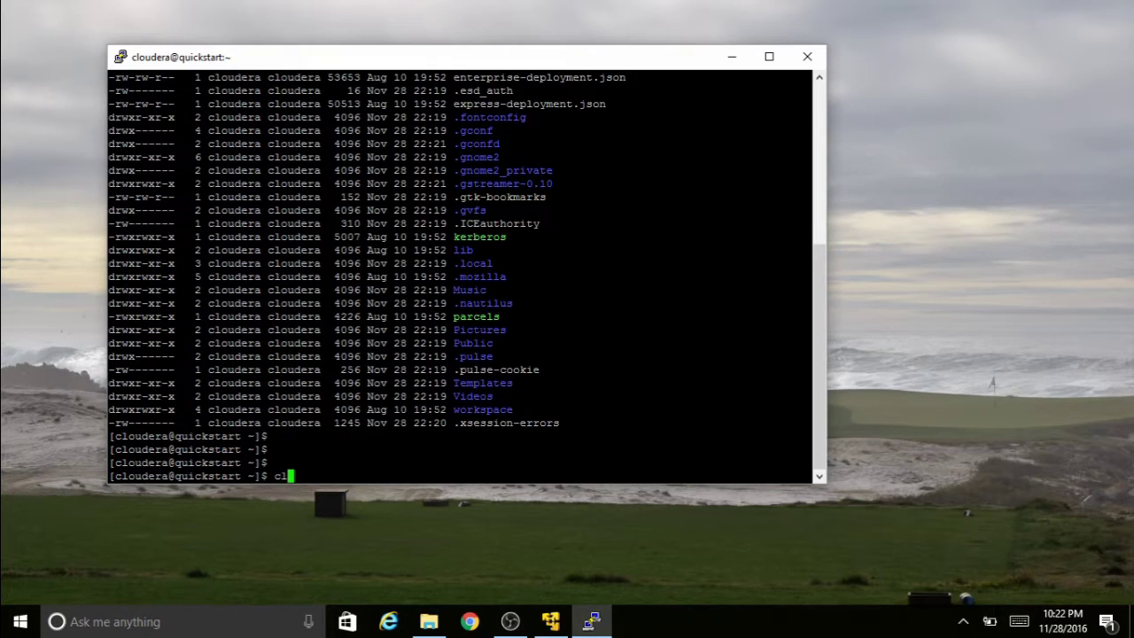
pyautogui.write('ear')
pyautogui.press('Return')
pyautogui.press('Return')
pyautogui.press('Return')
# - Create and enter the bigdata directory, then open hadoopcmds.txt in vi
pyautogui.write('mkdir ')
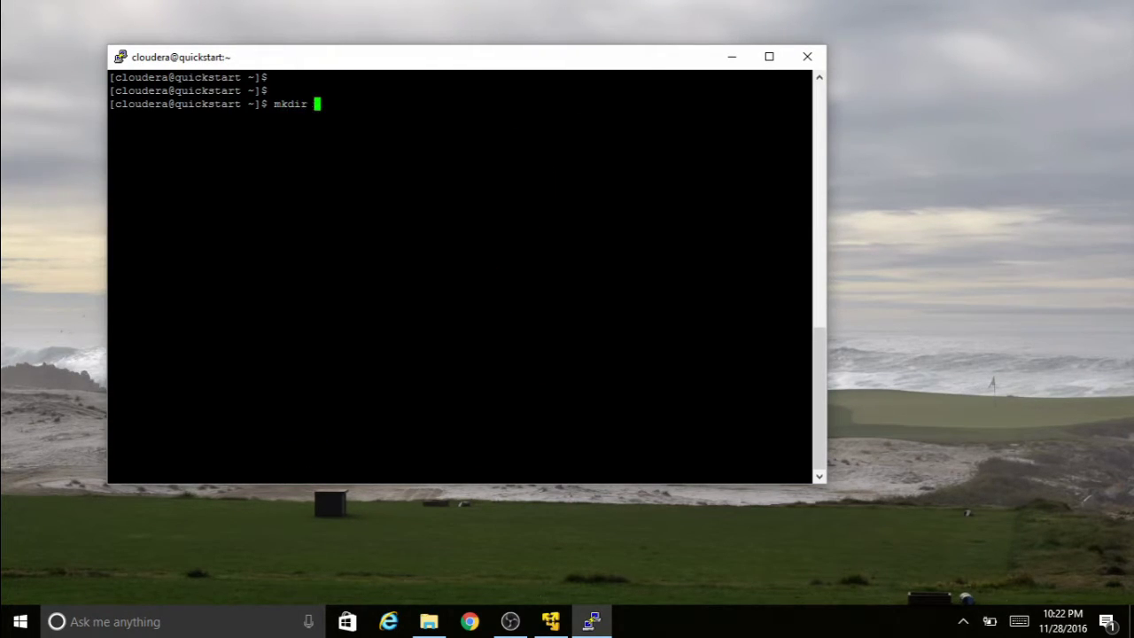
pyautogui.write('bigdata')
pyautogui.press('Return')
pyautogui.write('cd bigdata')
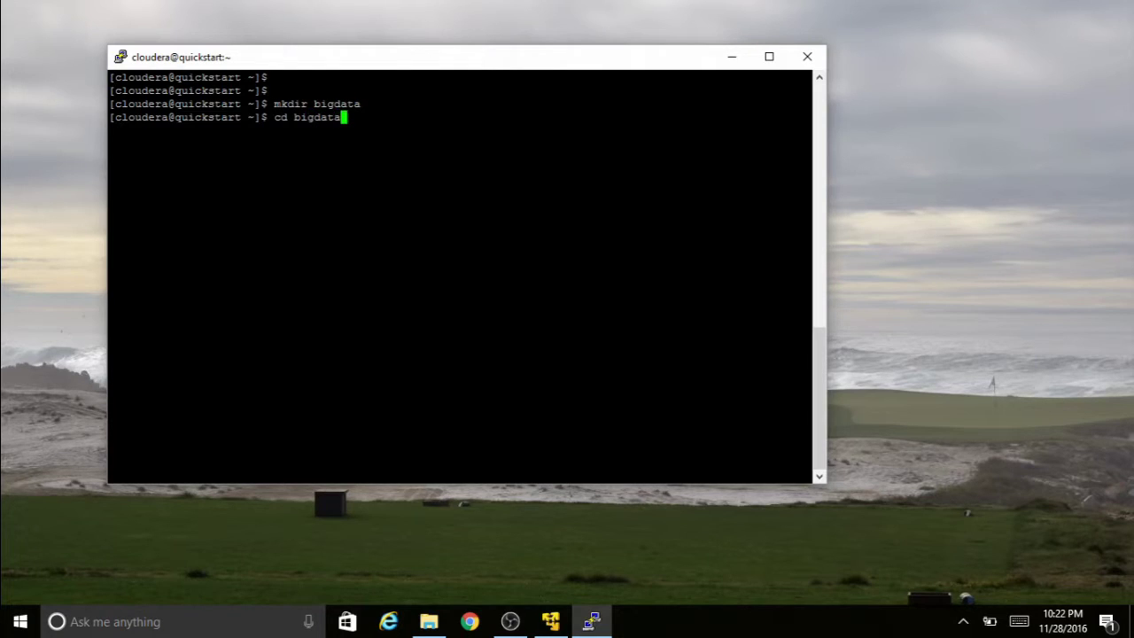
pyautogui.press('Return')
pyautogui.press('Return')
pyautogui.press('Return')
pyautogui.press('Return')
pyautogui.write('ls')
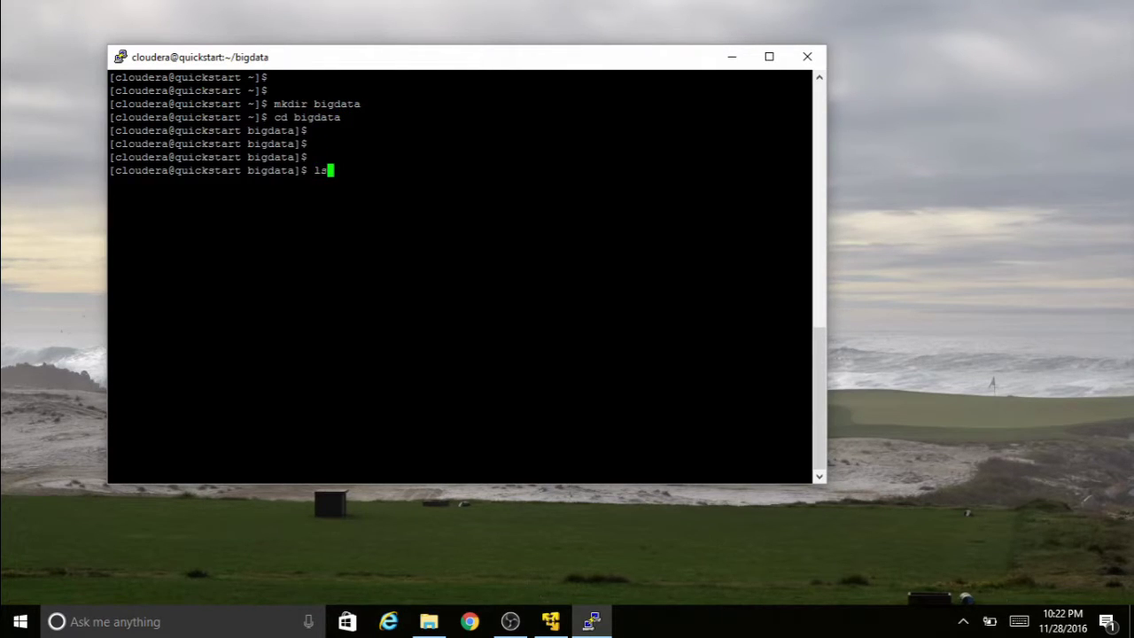
pyautogui.write(' -al')
pyautogui.press('Return')
pyautogui.press('Return')
pyautogui.press('Return')
pyautogui.write('vi b')
pyautogui.write('adoopcmd')
pyautogui.write('s.')
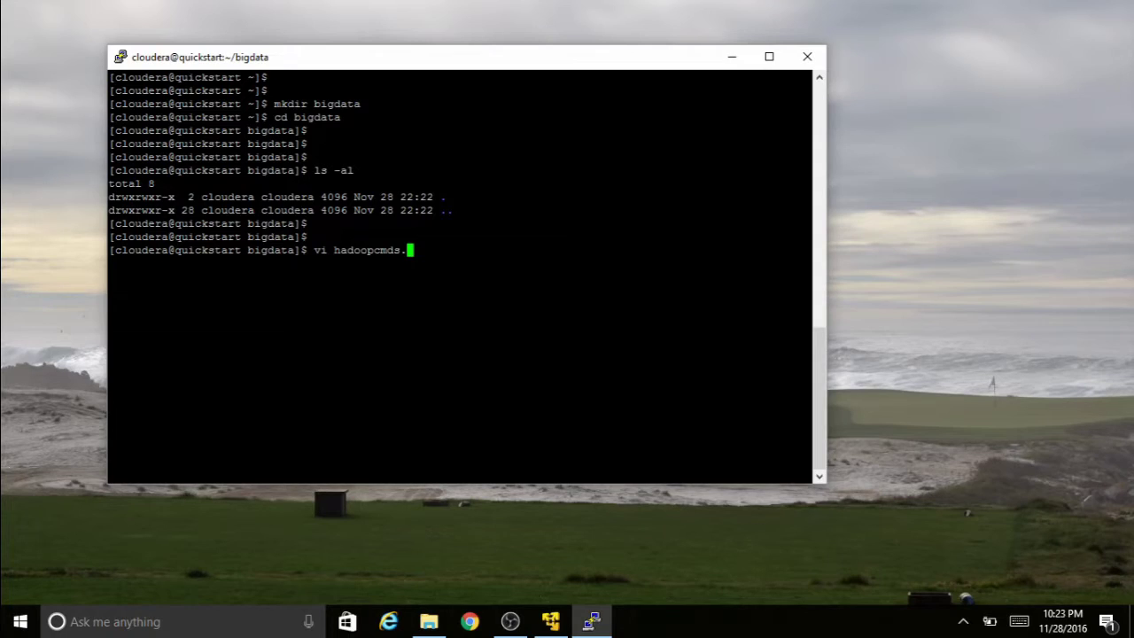
pyautogui.write('txt')
pyautogui.press('Return')
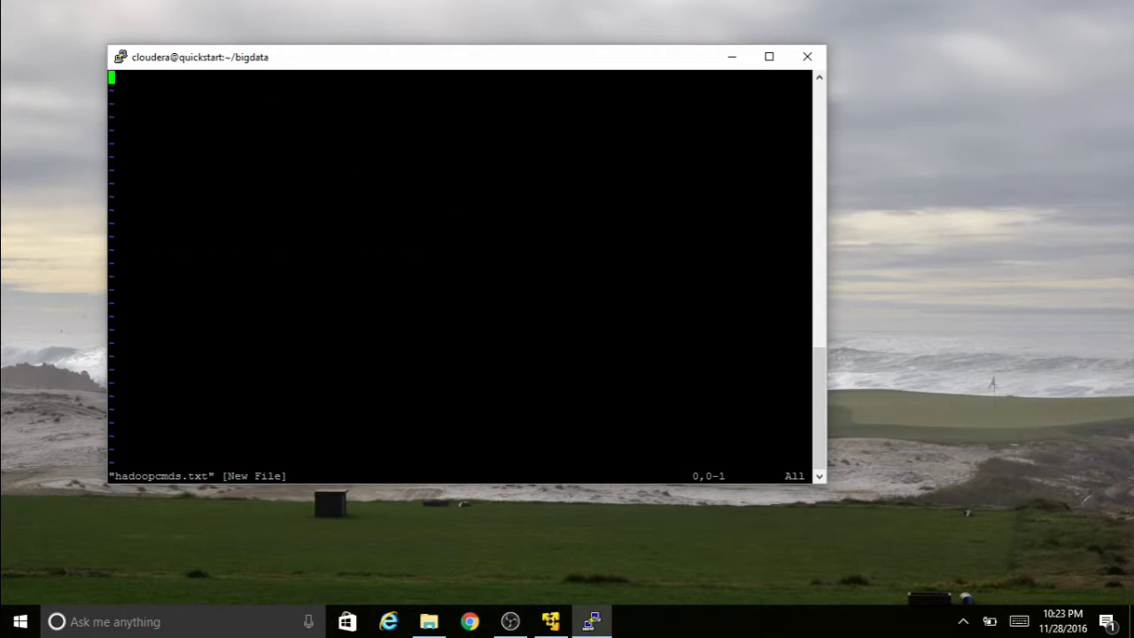
# - Write hadoop fs -ls, -ls /user/cloudera, -mkdir bigdata, -ls /user/cloudera into the file and enter :wq!
pyautogui.write('ihadoop f')
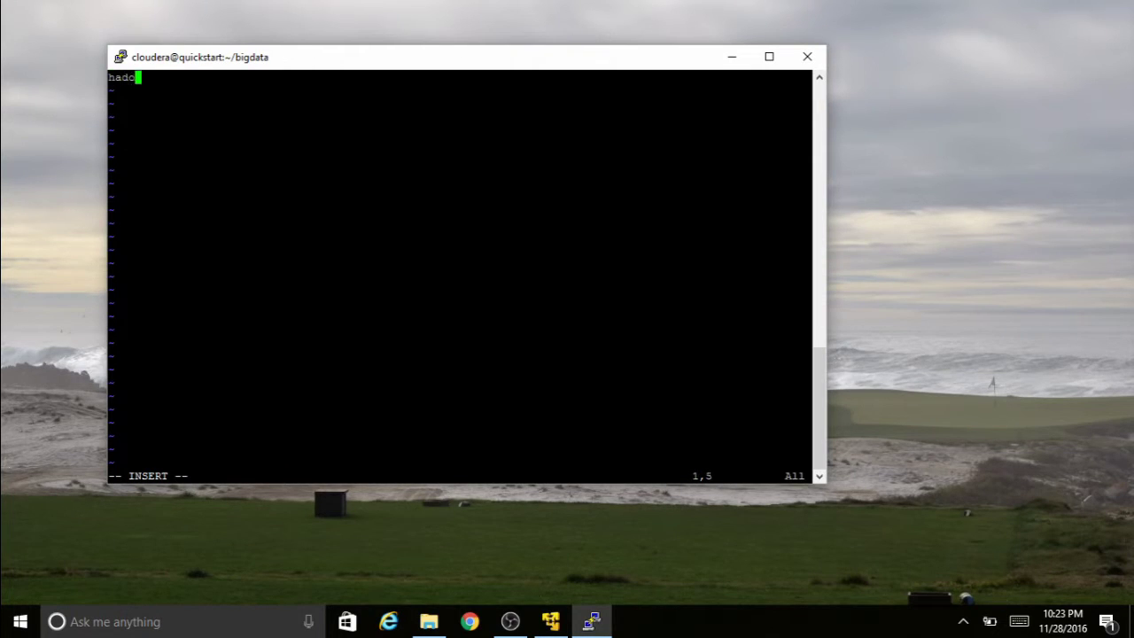
pyautogui.write('s -ls')
pyautogui.press('Return')
pyautogui.write('hadoop fs -ls /iser')
pyautogui.press('BackSpace')
pyautogui.press('BackSpace')
pyautogui.press('BackSpace')
pyautogui.press('BackSpace')
pyautogui.write('user')
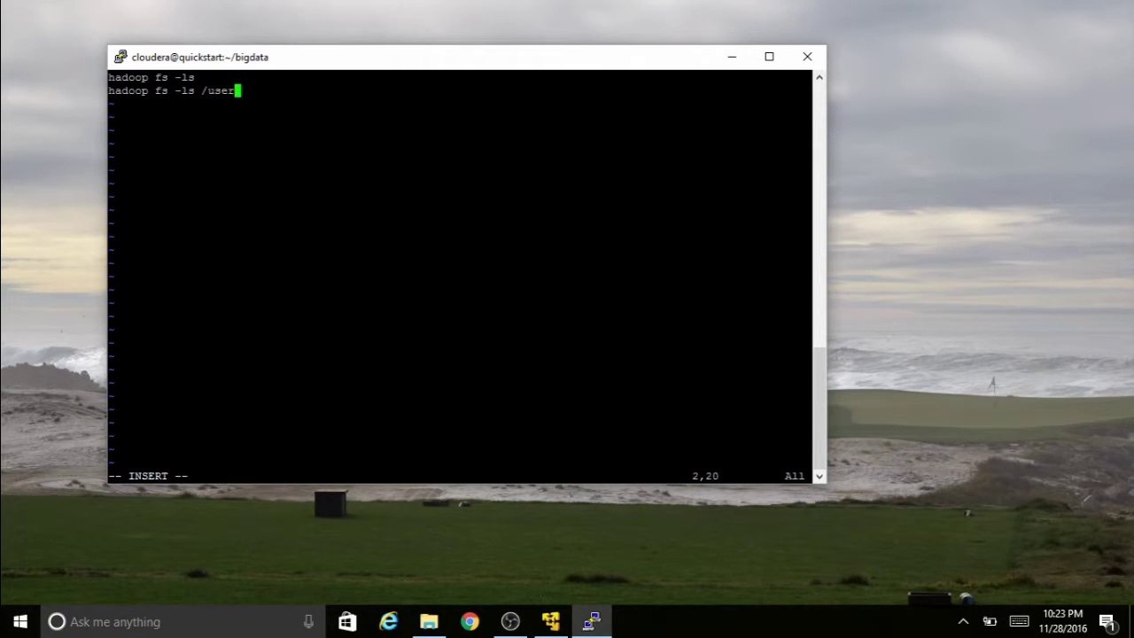
pyautogui.write('/cloudera')
pyautogui.press('Return')
pyautogui.write('hadoop')
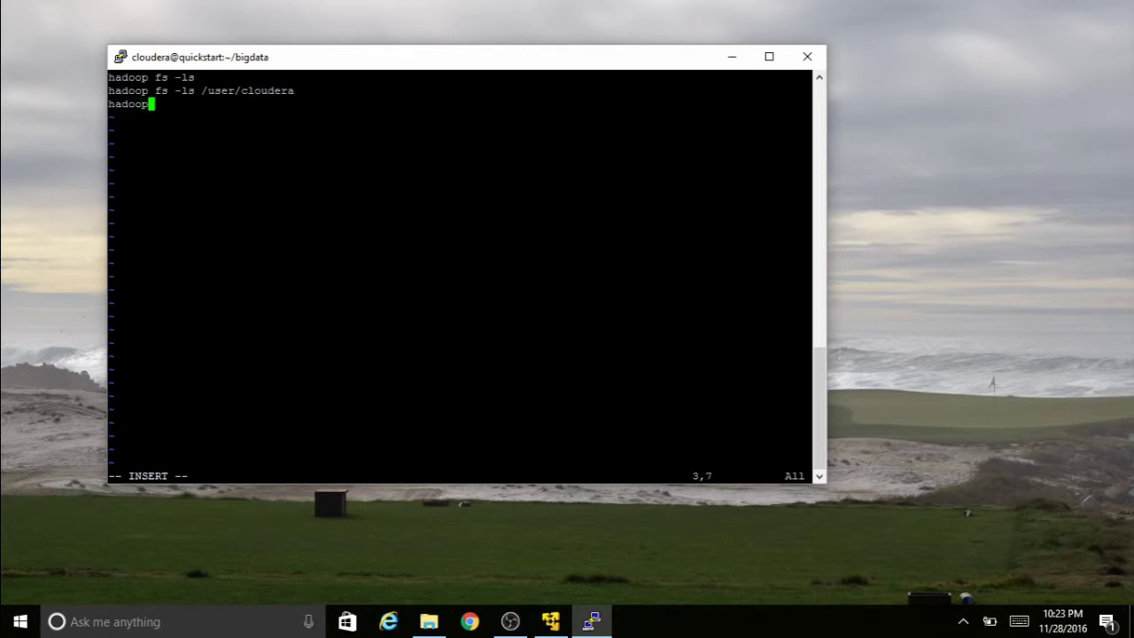
pyautogui.write(' fs -mkdir bigdata')
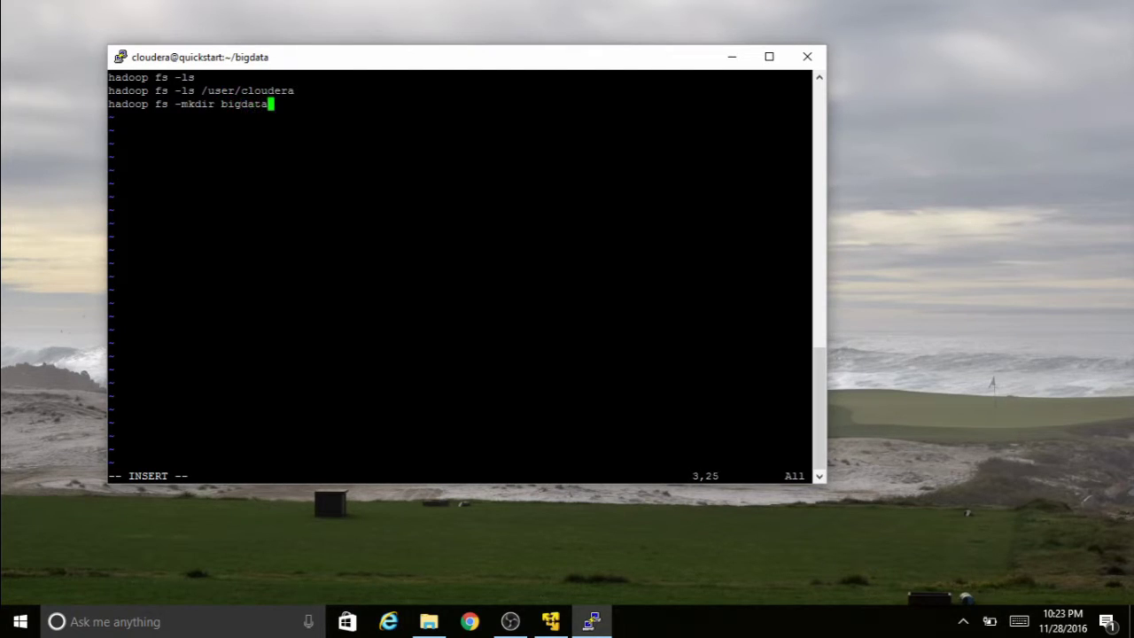
pyautogui.press('Return')
pyautogui.write('hadoop fs -ls /u')
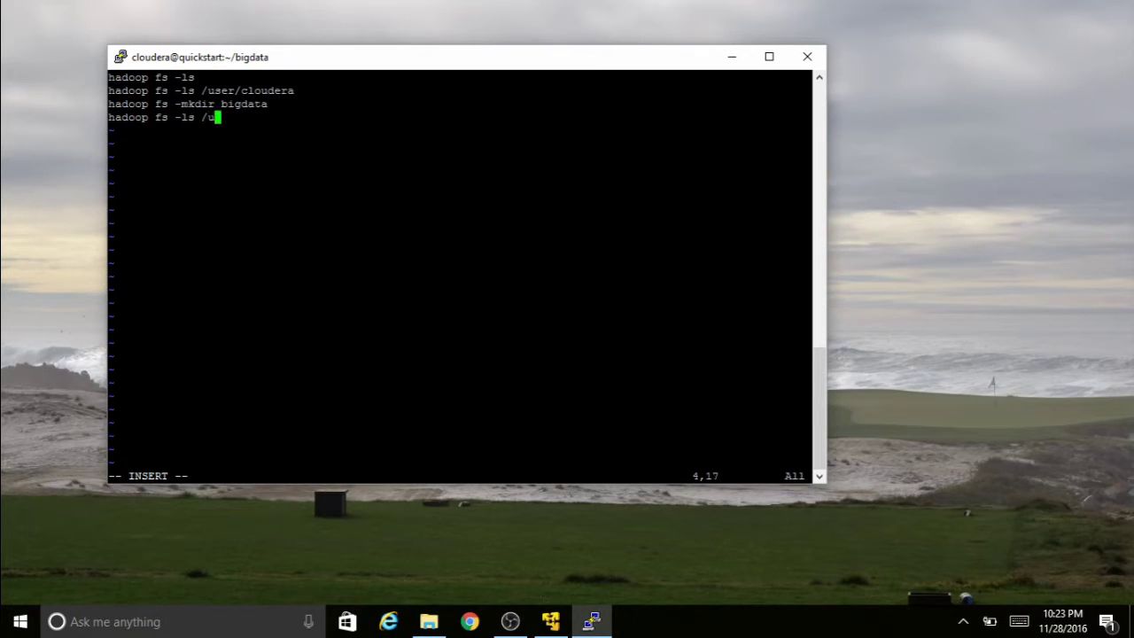
pyautogui.write('ser/cloudera')
pyautogui.press('Return')
pyautogui.press('Escape')
pyautogui.write(':wq!')
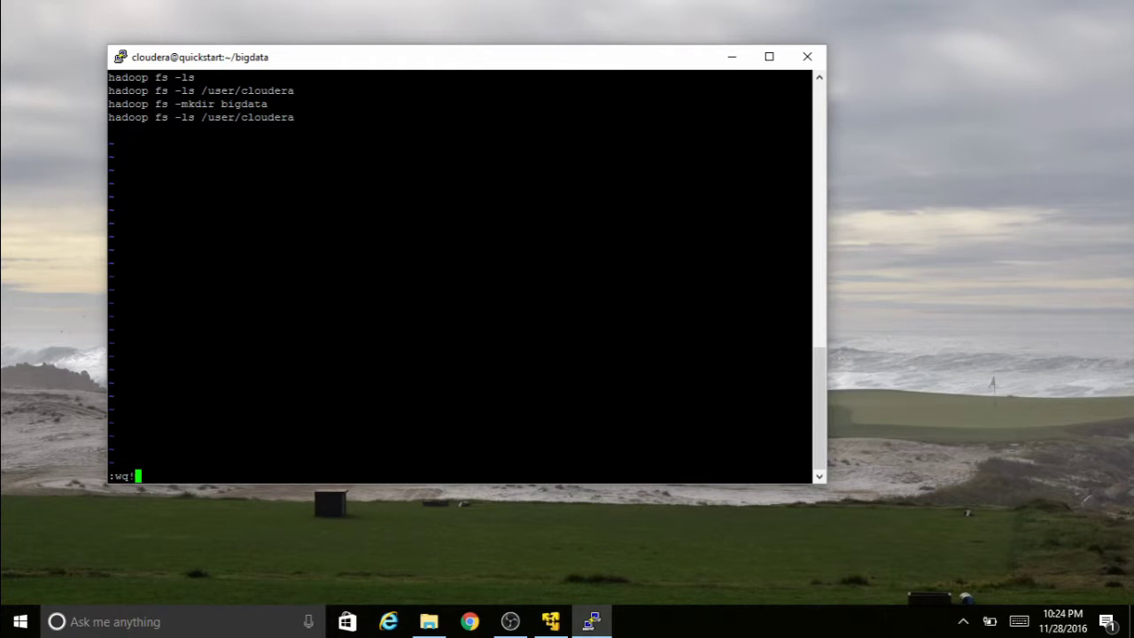
# - Save hadoopcmds.txt, list the bigdata folder, and print the file with cat
pyautogui.press('Return')
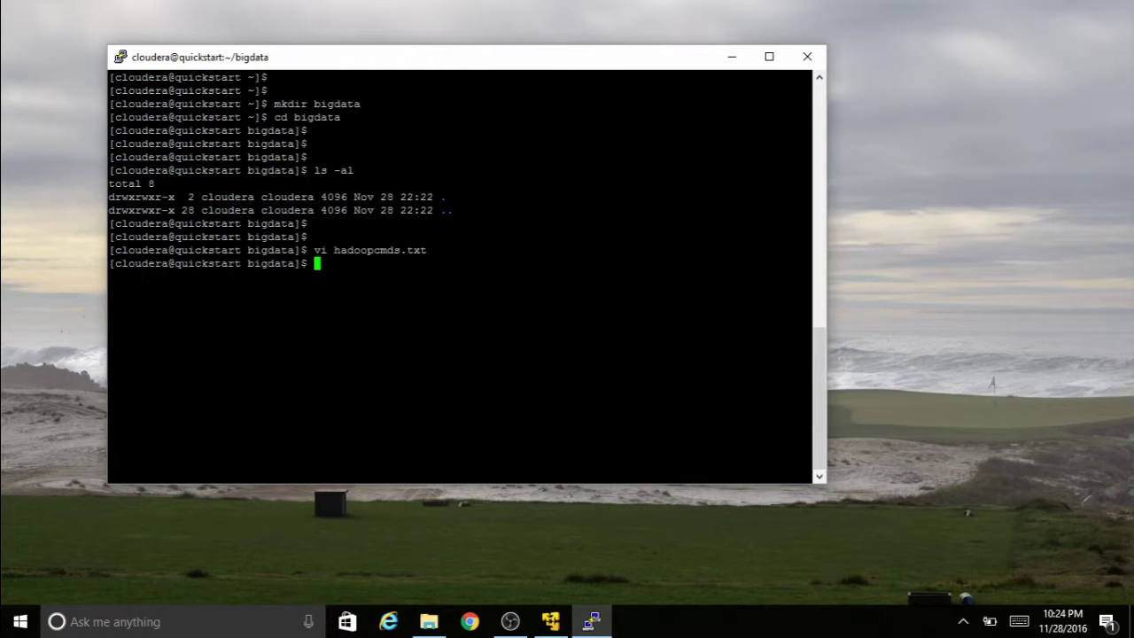
pyautogui.write('ll')
pyautogui.press('Return')
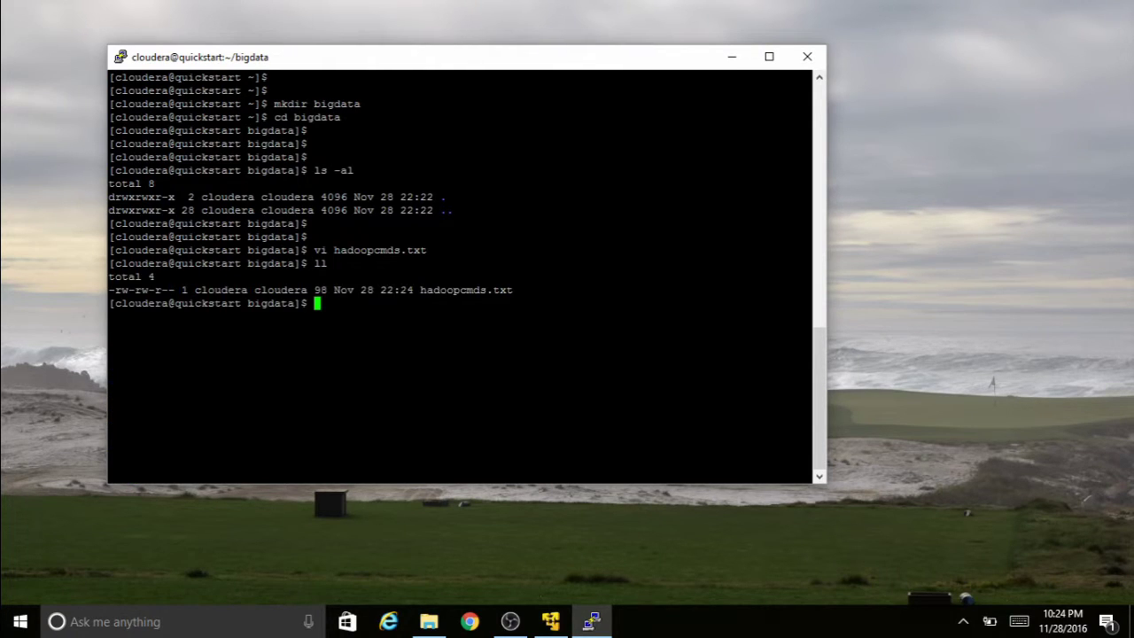
pyautogui.press('Return')
pyautogui.write('cat hadoopcmds.txt')
pyautogui.press('Tab')
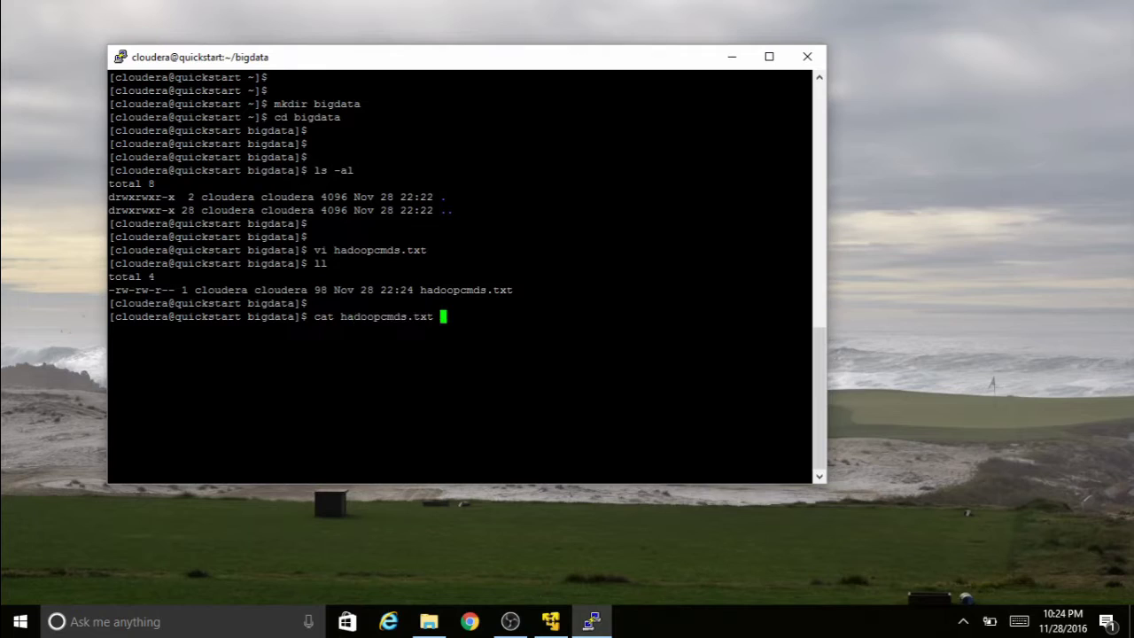
pyautogui.press('Return')
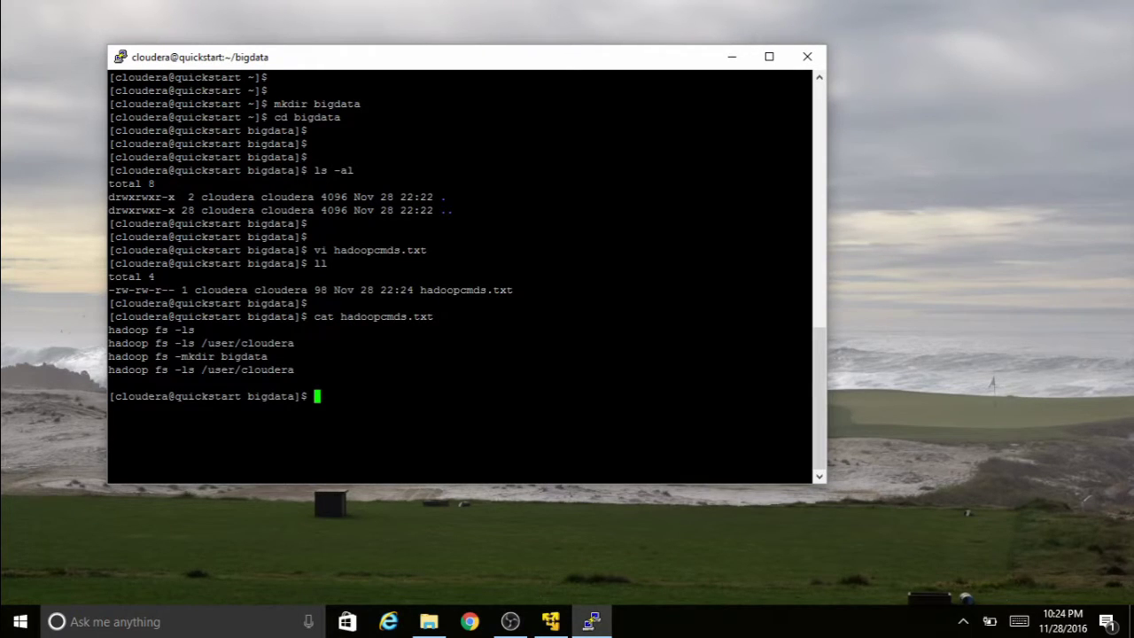
# - Upload hadoopcmds.txt with hadoop fs -put and re-list HDFS to confirm it arrived
pyautogui.write('hadoop fs -ls')
pyautogui.press('Return')
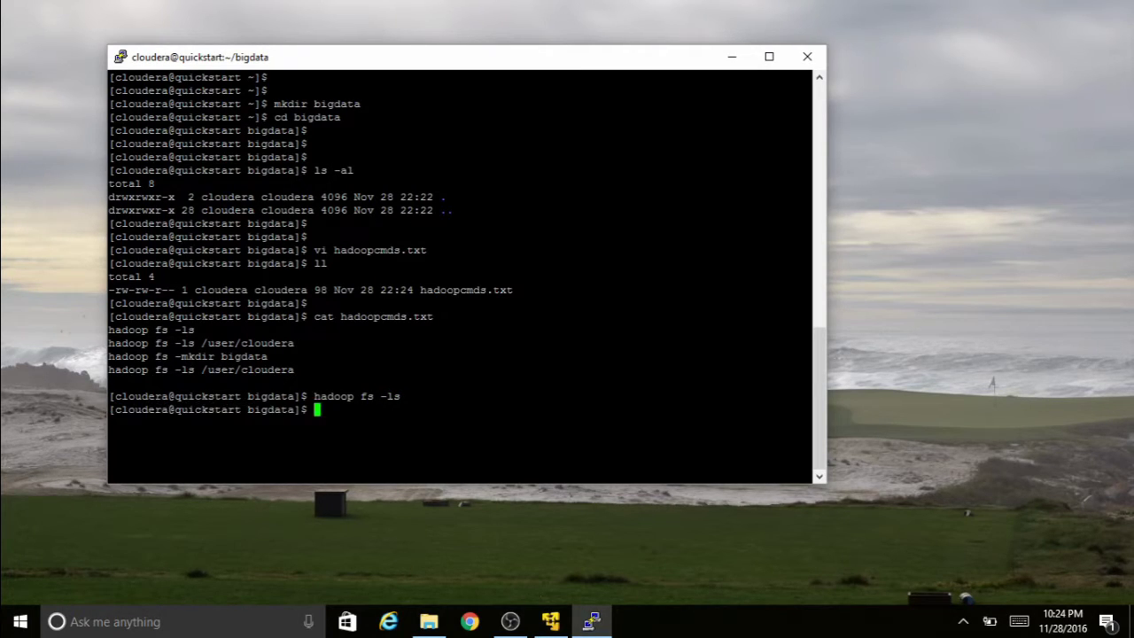
pyautogui.write('hadoop fs -put hadoopcmds.txt')
pyautogui.press('Return')
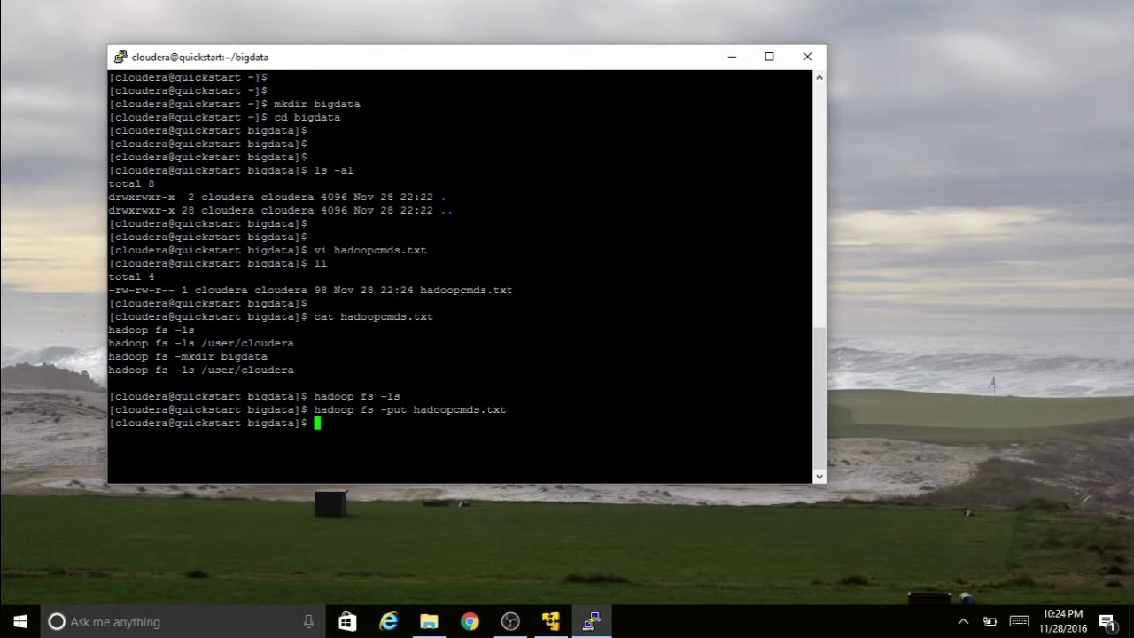
pyautogui.press('Up')
pyautogui.press('Up')
pyautogui.press('Return')
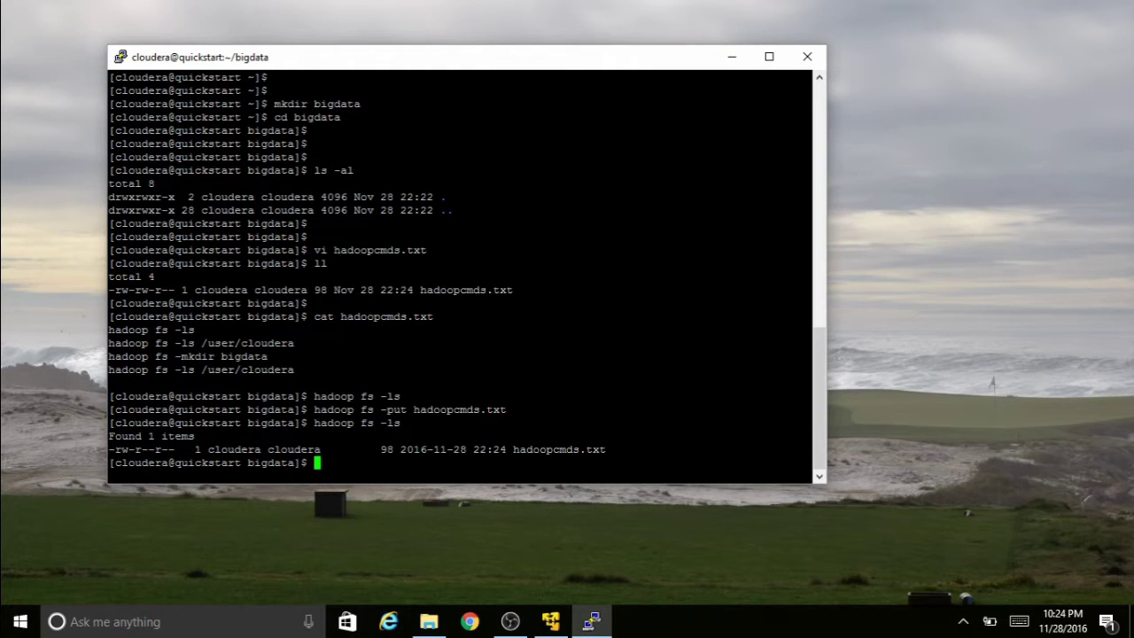
pyautogui.press('Return')
pyautogui.press('Return')
# - Print hadoopcmds.txt from HDFS with hadoop fs -cat
pyautogui.write('hadio')
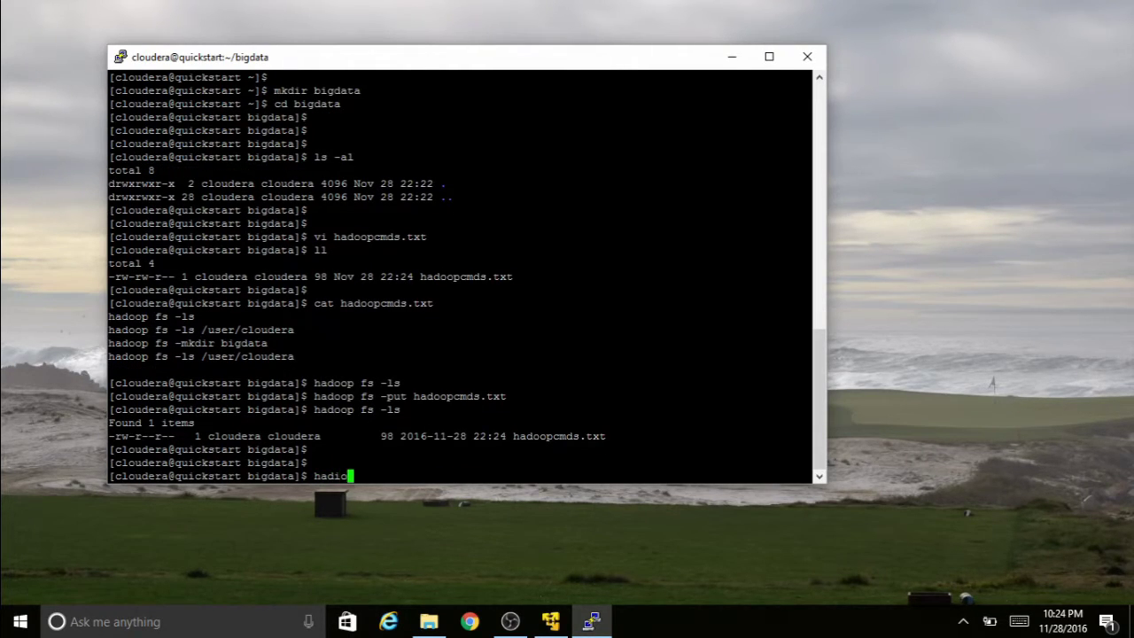
pyautogui.press('BackSpace')
pyautogui.press('BackSpace')
pyautogui.write('oop d')
pyautogui.press('BackSpace')
pyautogui.write('fs -cat had')
pyautogui.press('Tab')
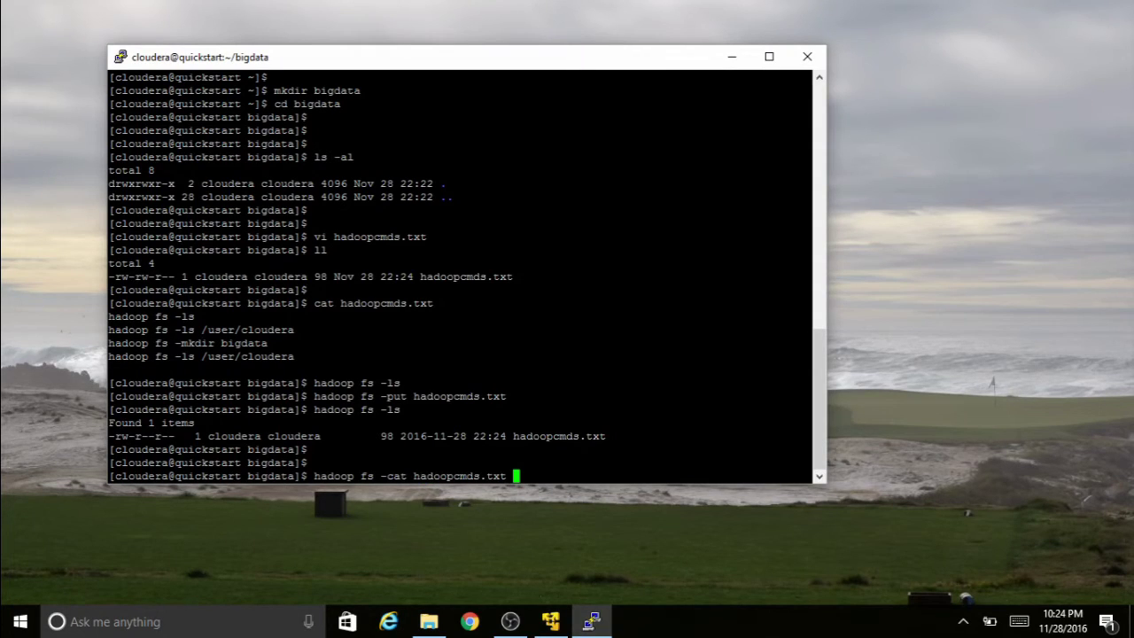
pyautogui.press('Return')
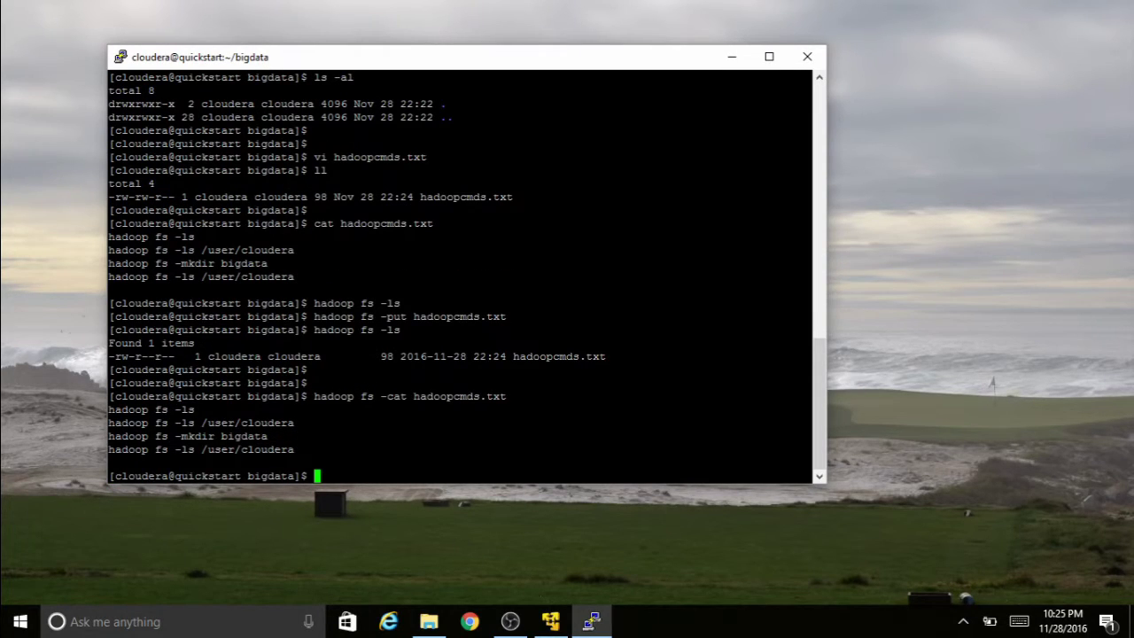
# - In the VM's own terminal, list HDFS files with hadoop fs -ls
pyautogui.click(551, 621)
pyautogui.click(518, 466)
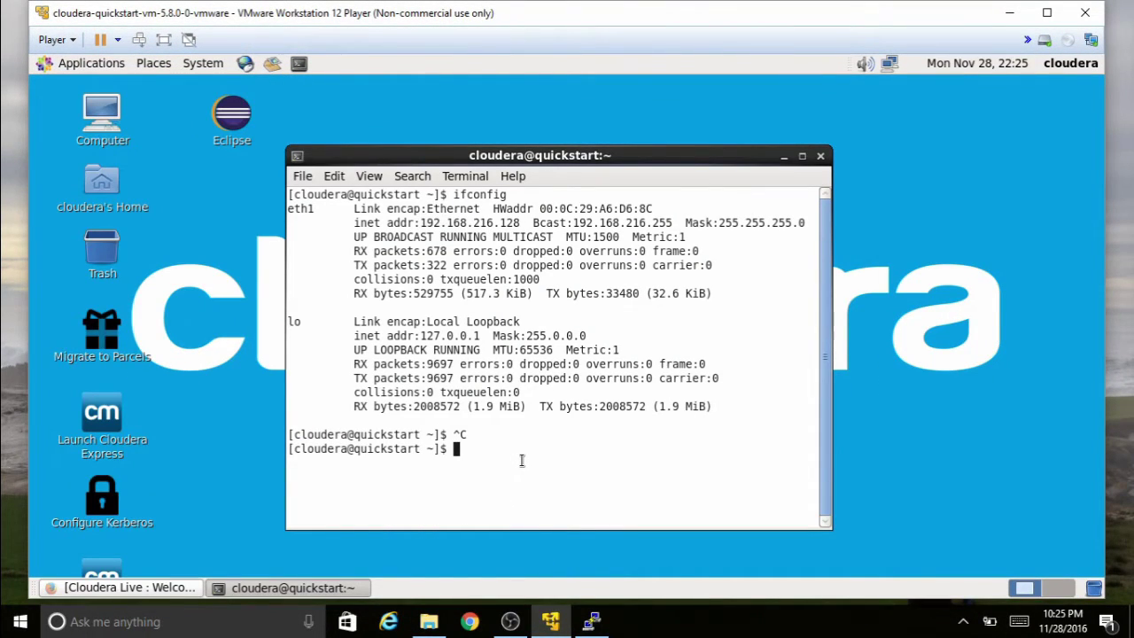
pyautogui.press('Return')
pyautogui.press('Return')
pyautogui.write('hadoo')
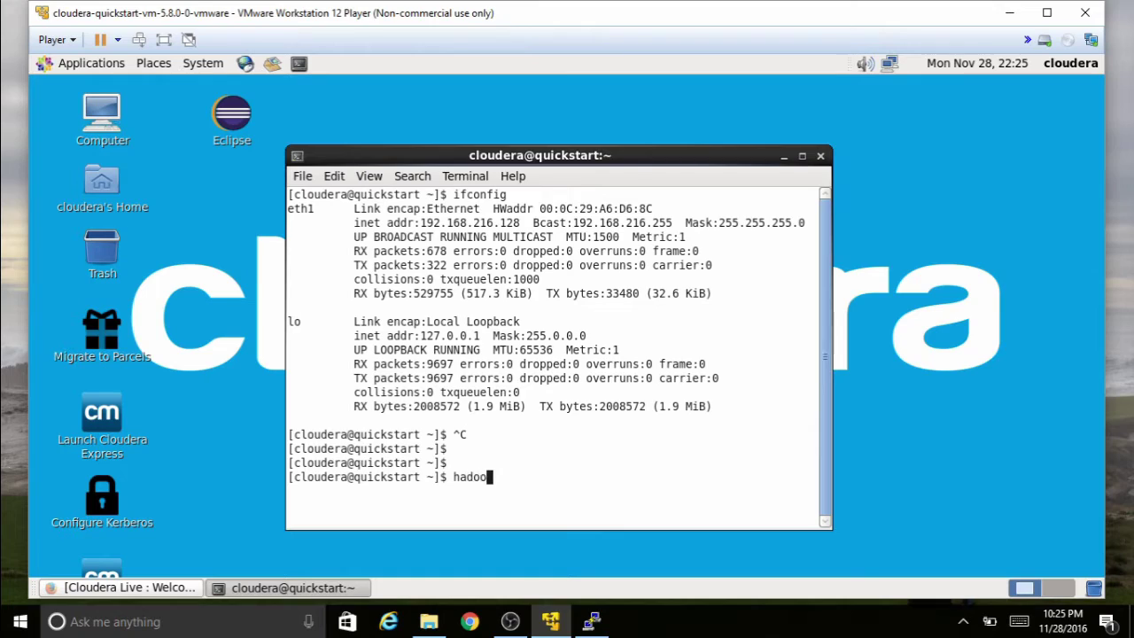
pyautogui.write('p fs -ls')
pyautogui.press('Return')
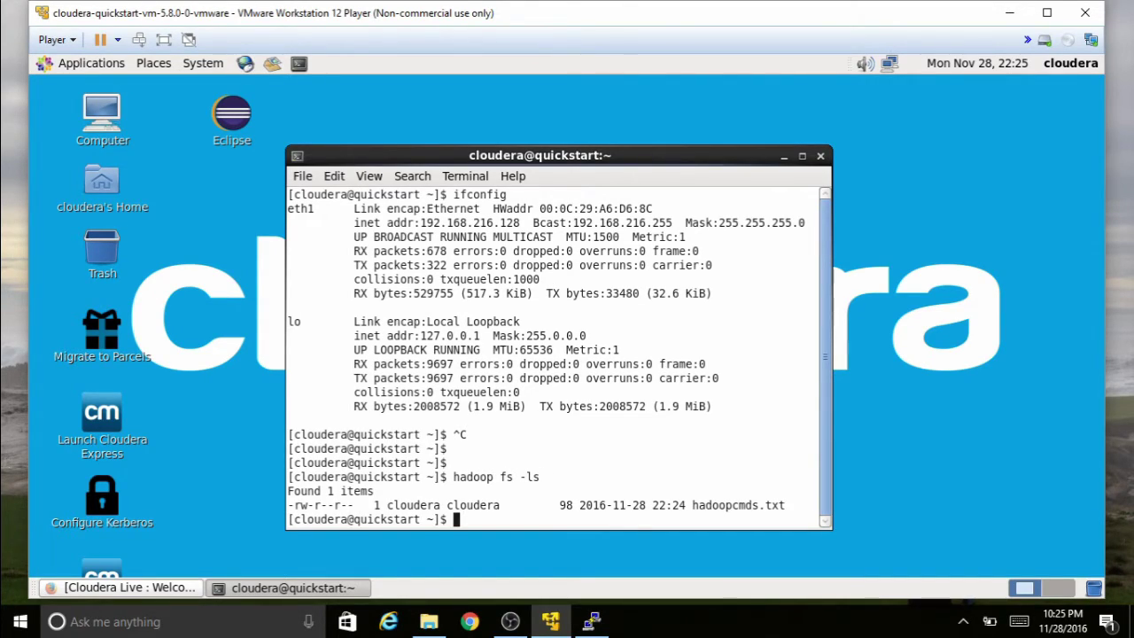
# - Print hadoopcmds.txt with hadoop fs -cat, then exit the terminal
pyautogui.press('Return')
pyautogui.press('Return')
pyautogui.write('hado')
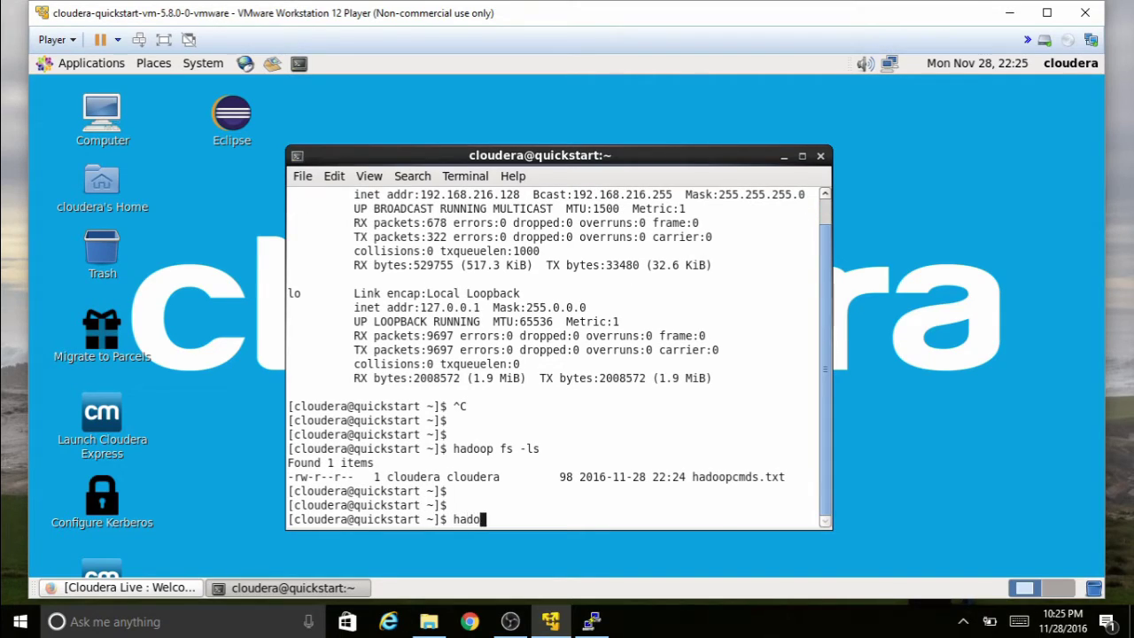
pyautogui.write('op fs -cat hadoop')
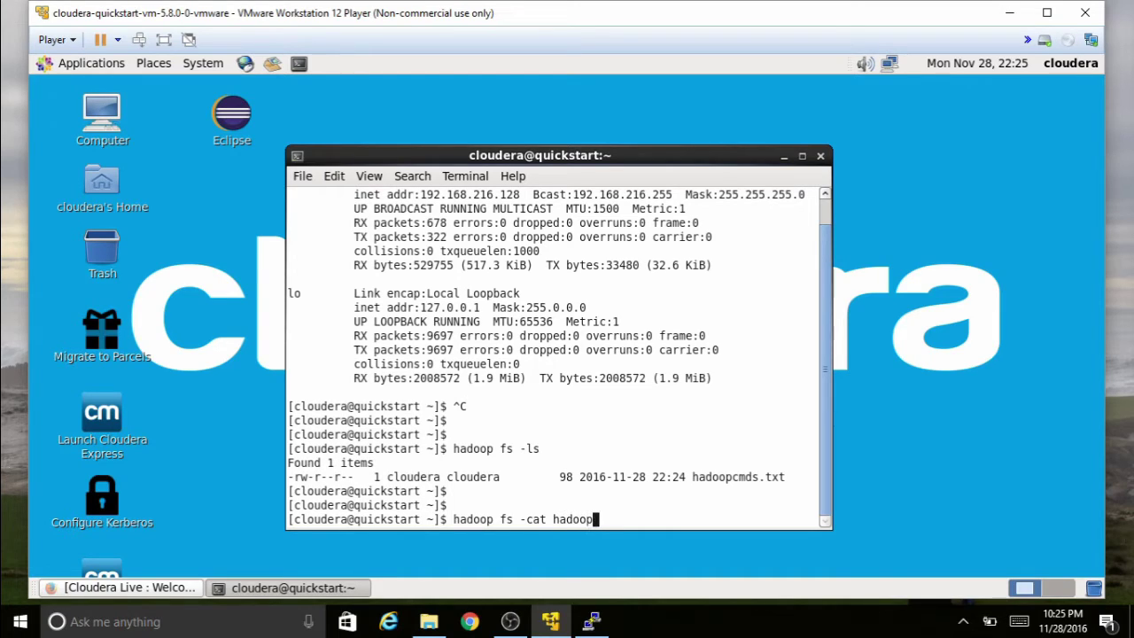
pyautogui.write('cmds.txt')
pyautogui.press('Return')
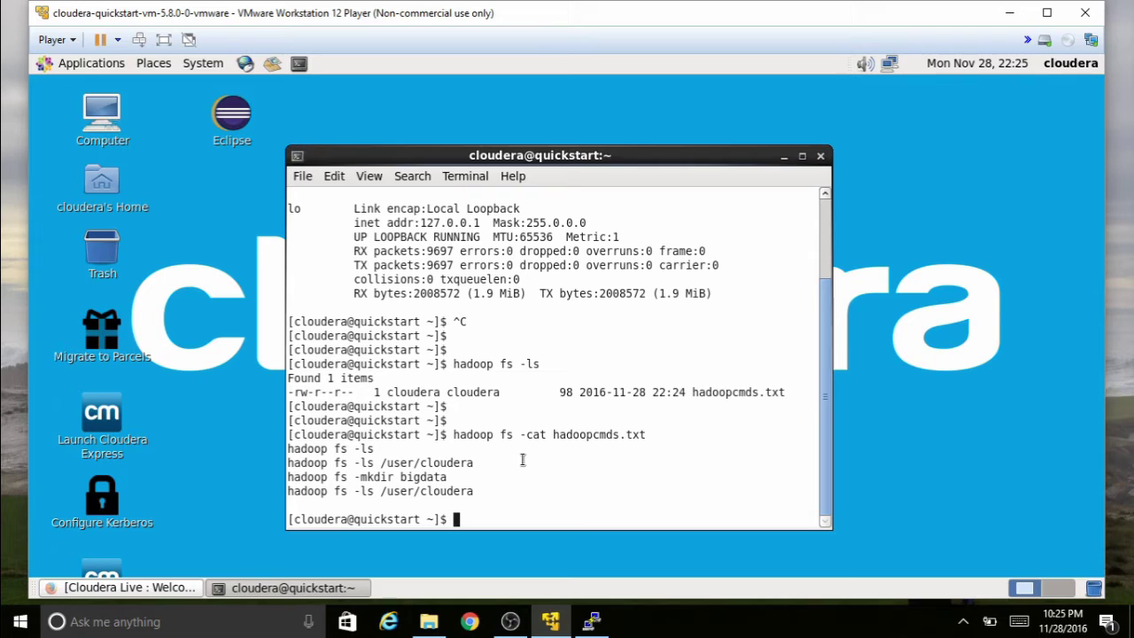
pyautogui.write('exit')
pyautogui.press('Return')
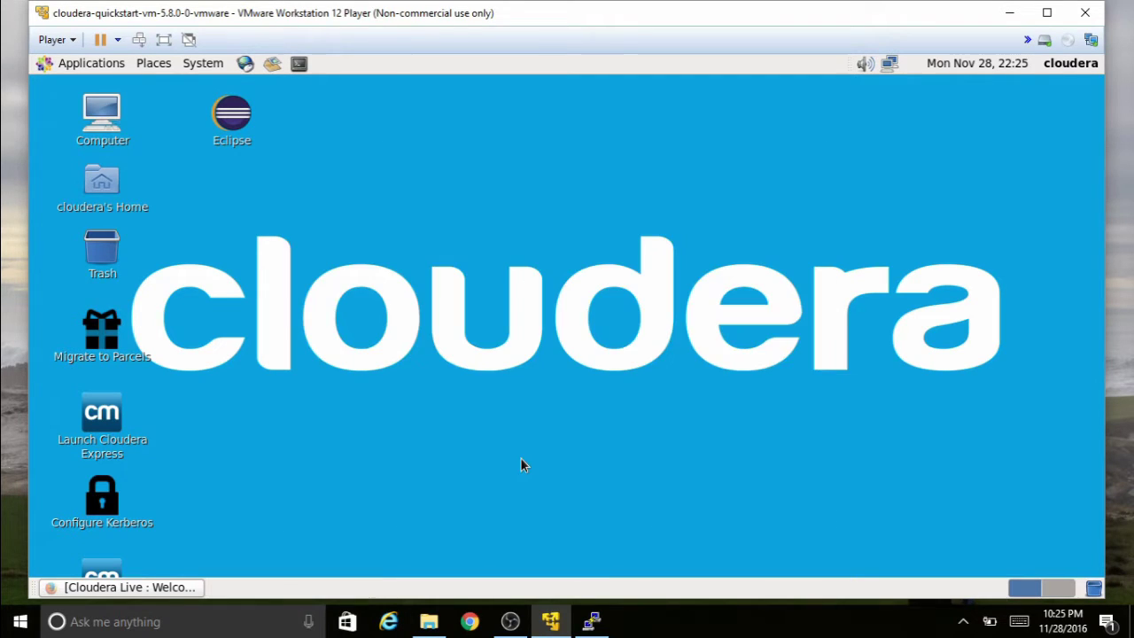
# - Minimize VMware Player and PuTTY, then search Google for 'download winscp' in Internet Explorer
pyautogui.click(1009, 14)
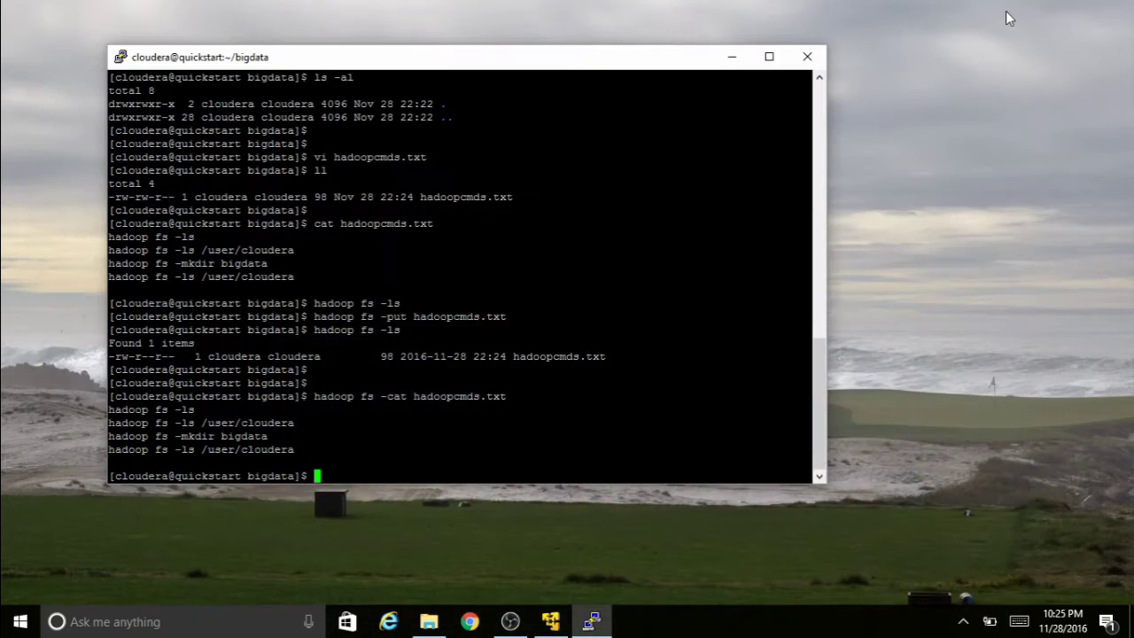
pyautogui.click(727, 59)
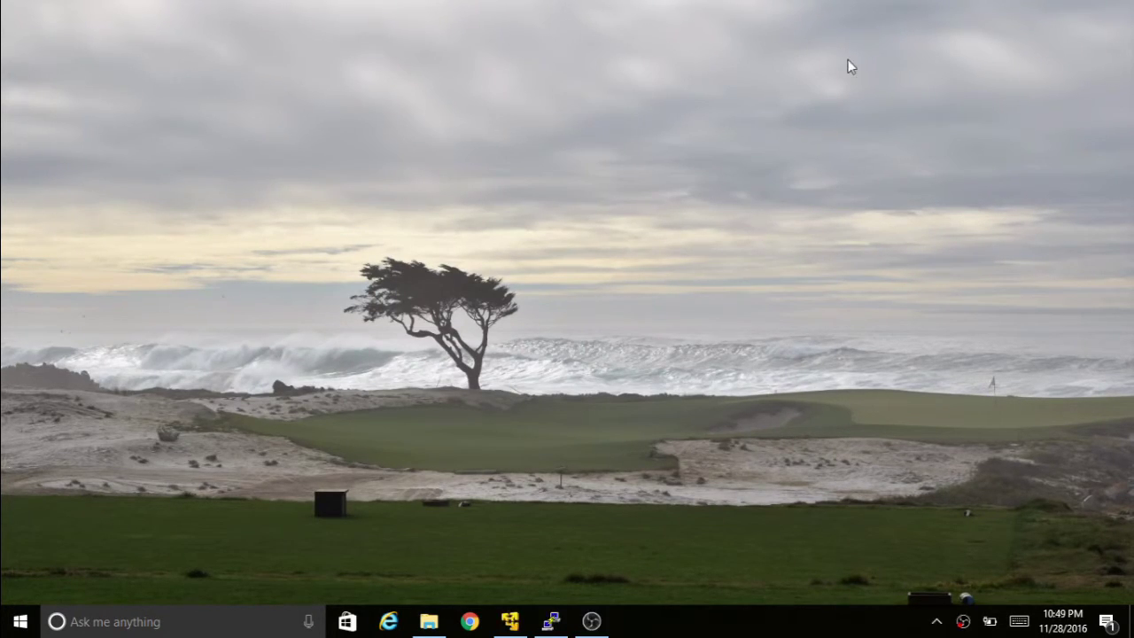
pyautogui.click(388, 621)
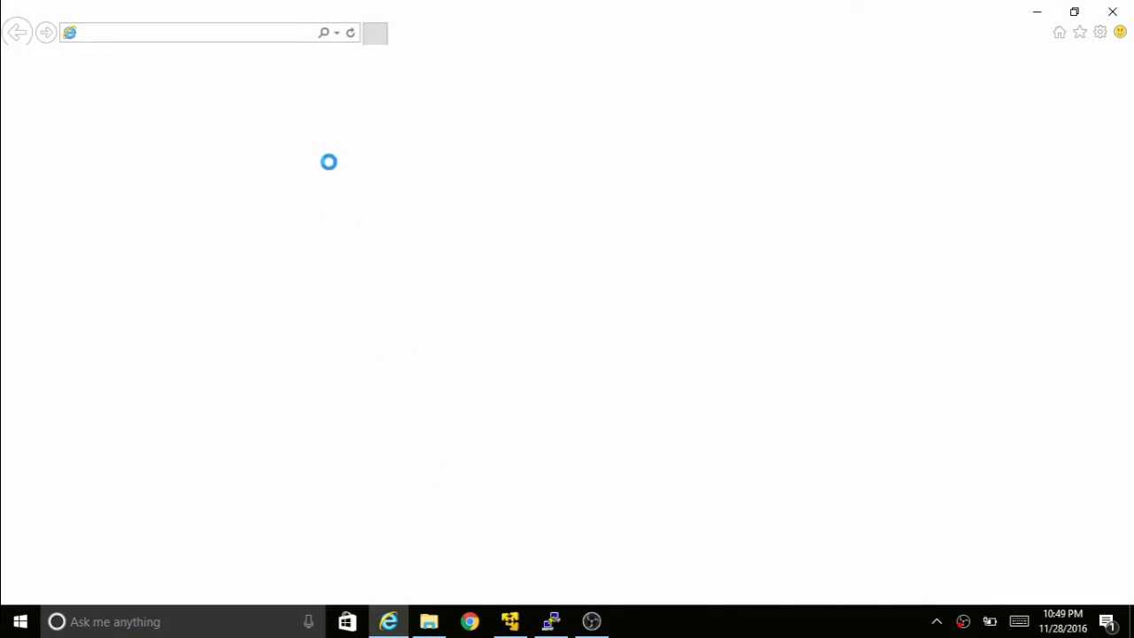
pyautogui.click(413, 278)
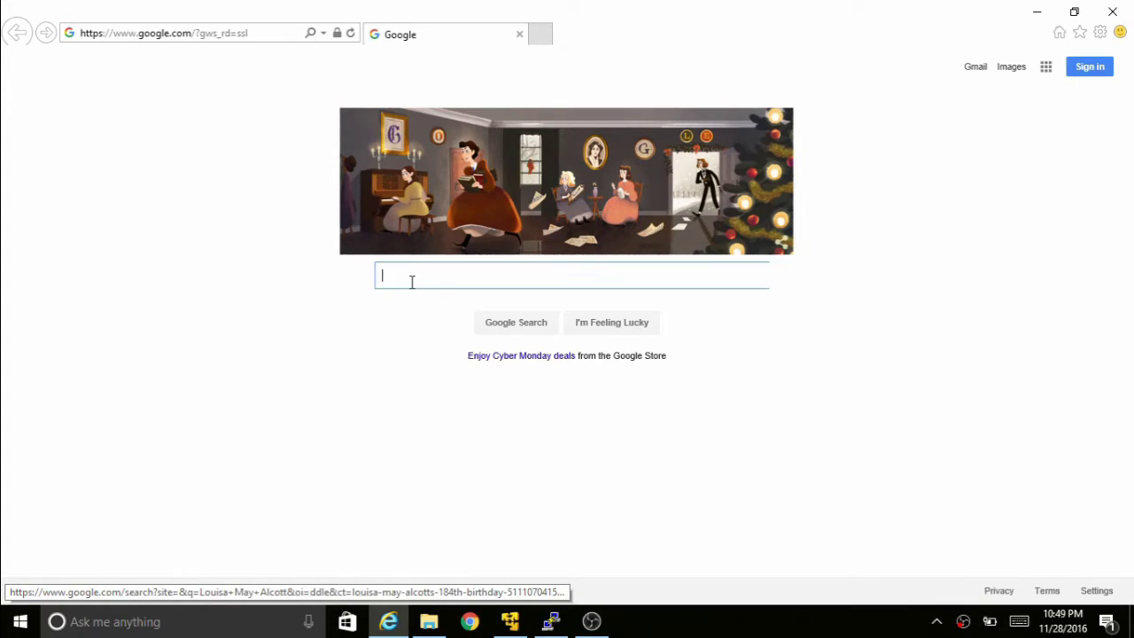
pyautogui.write('downl')
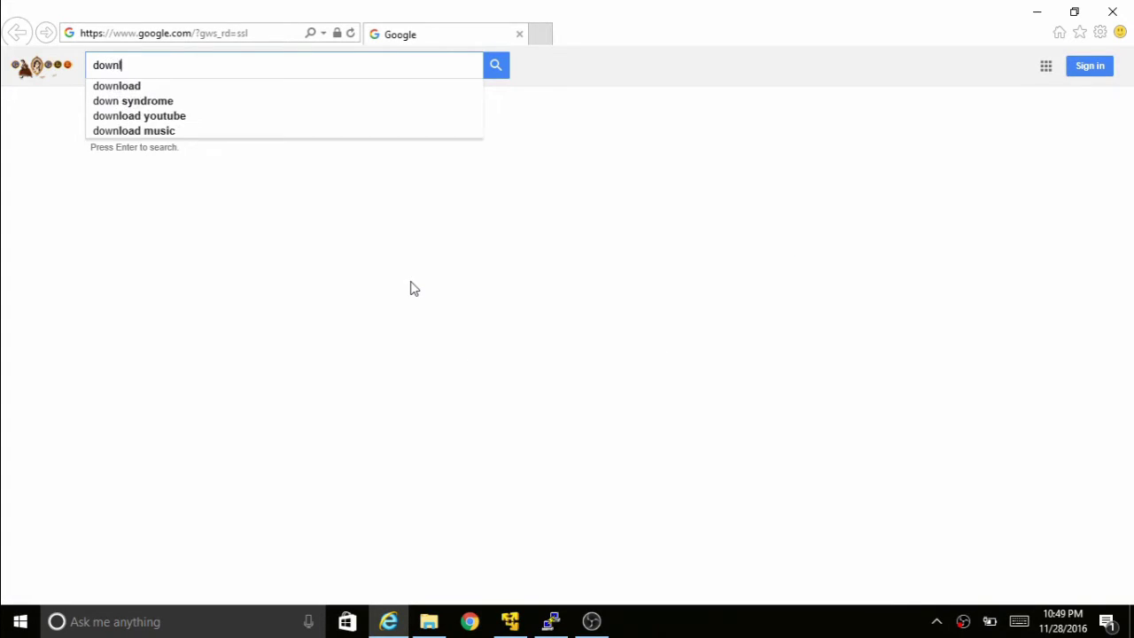
pyautogui.write('oad winscp')
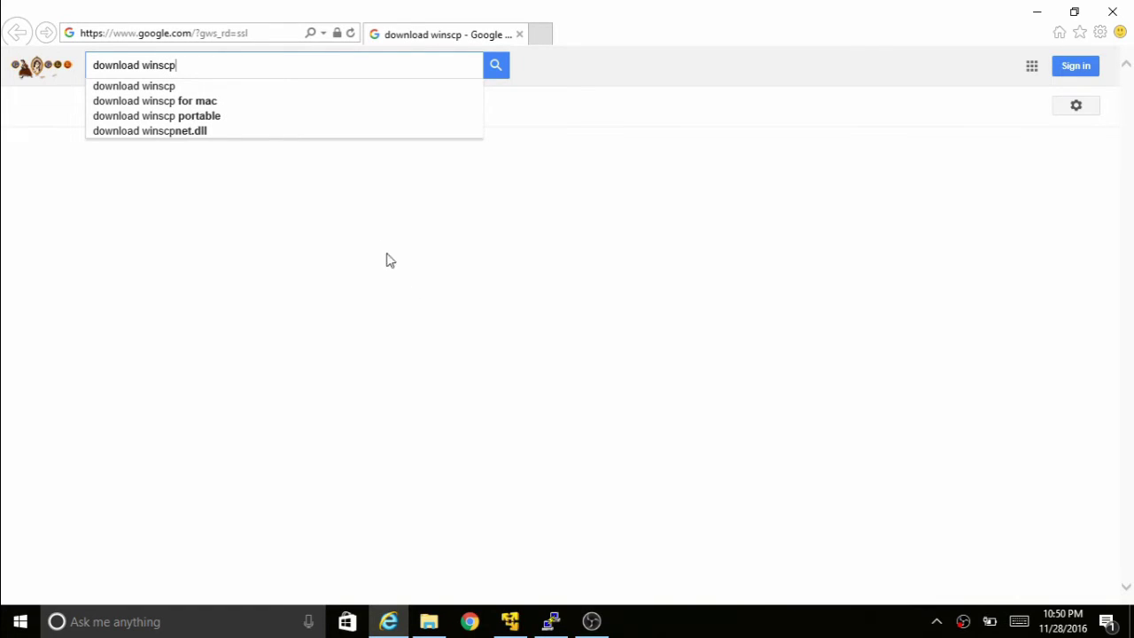
pyautogui.press('Return')
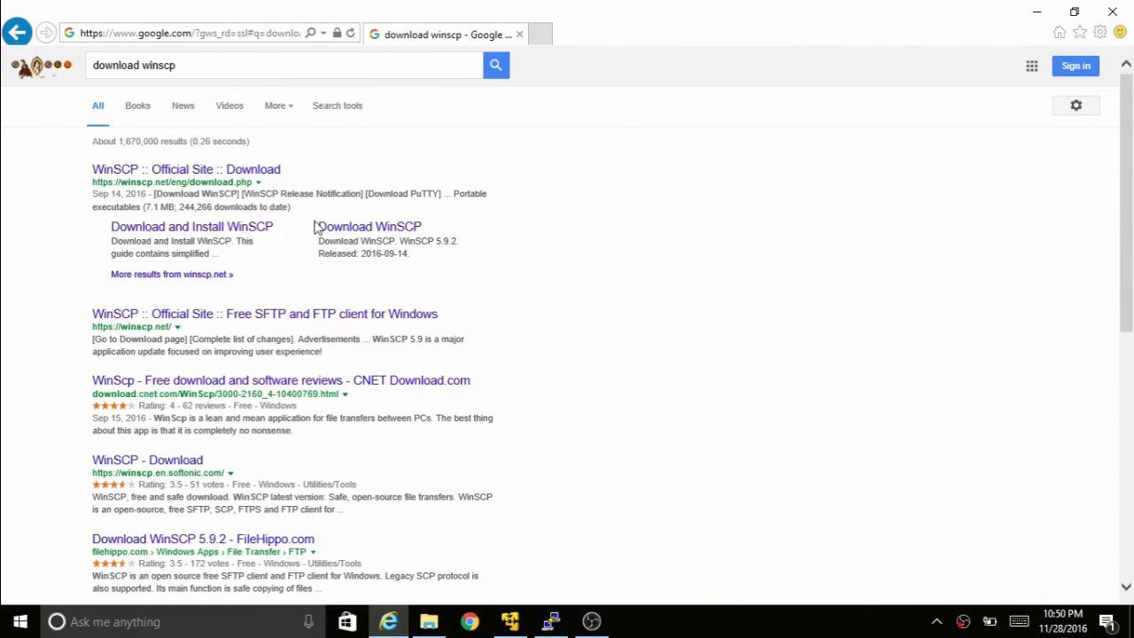
# - Download the WinSCP installation package from the official page, saving it into E:\bigdata
pyautogui.click(345, 233)
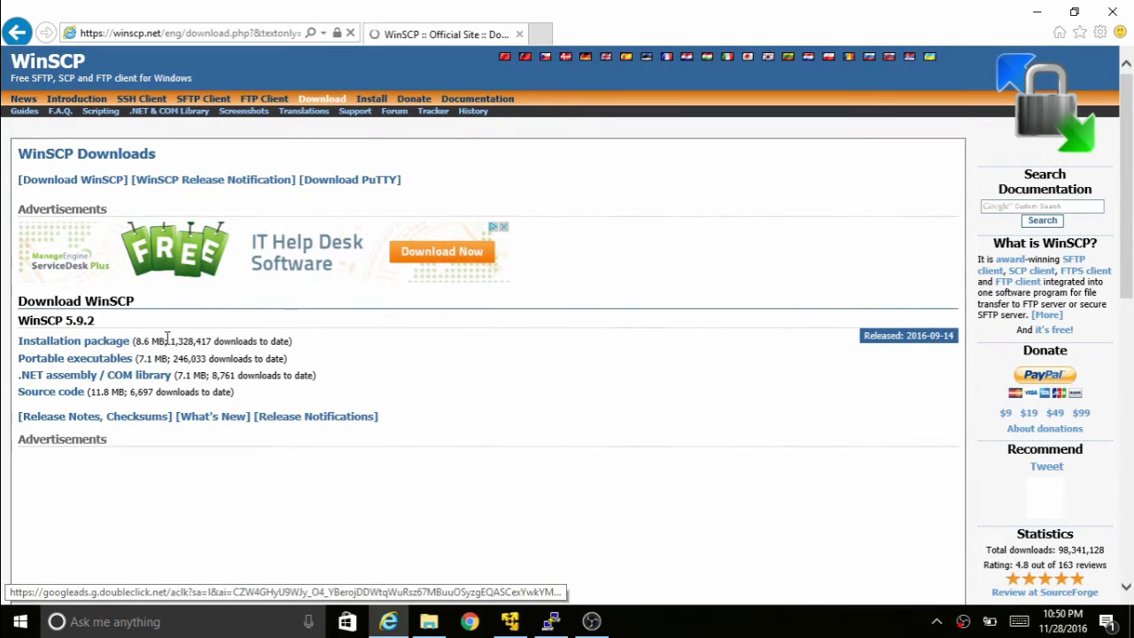
pyautogui.click(86, 344)
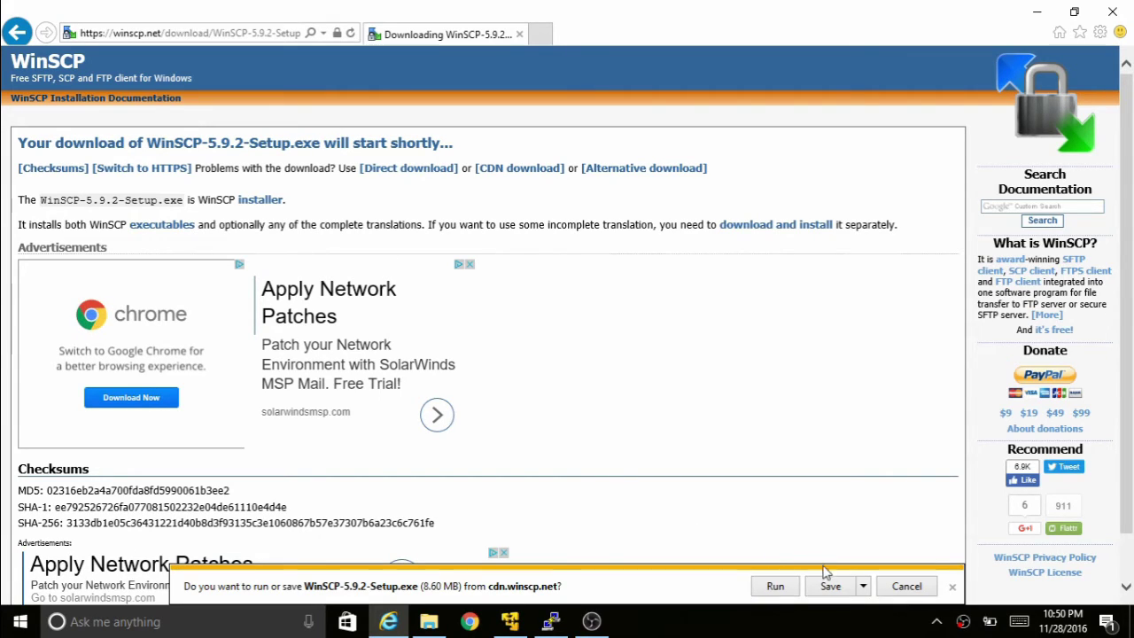
pyautogui.click(863, 586)
pyautogui.click(892, 571)
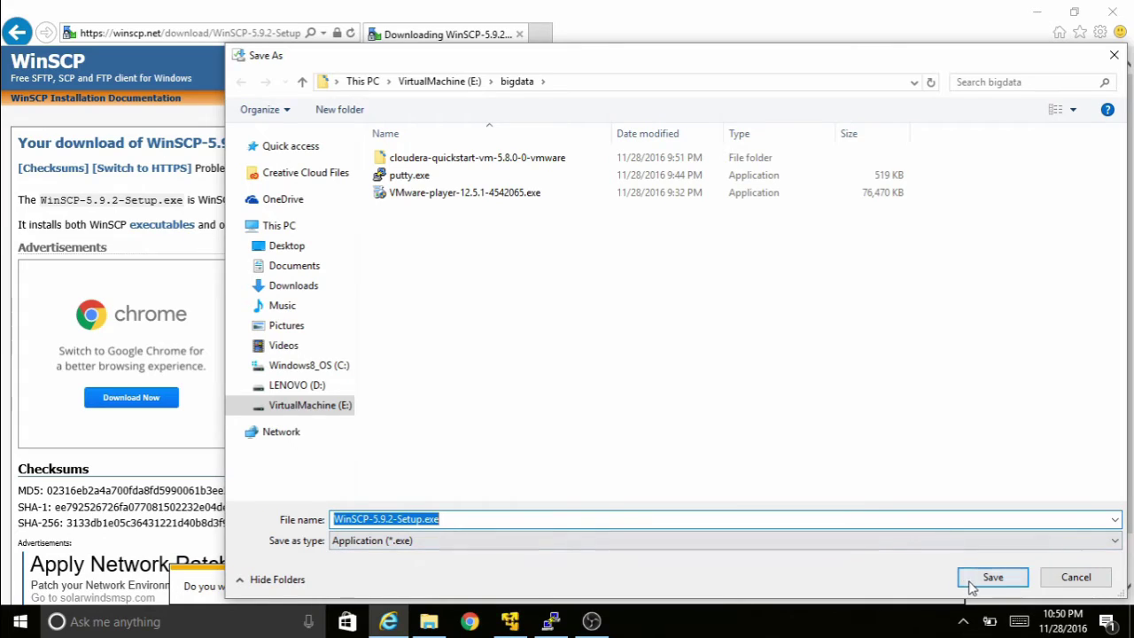
pyautogui.click(992, 577)
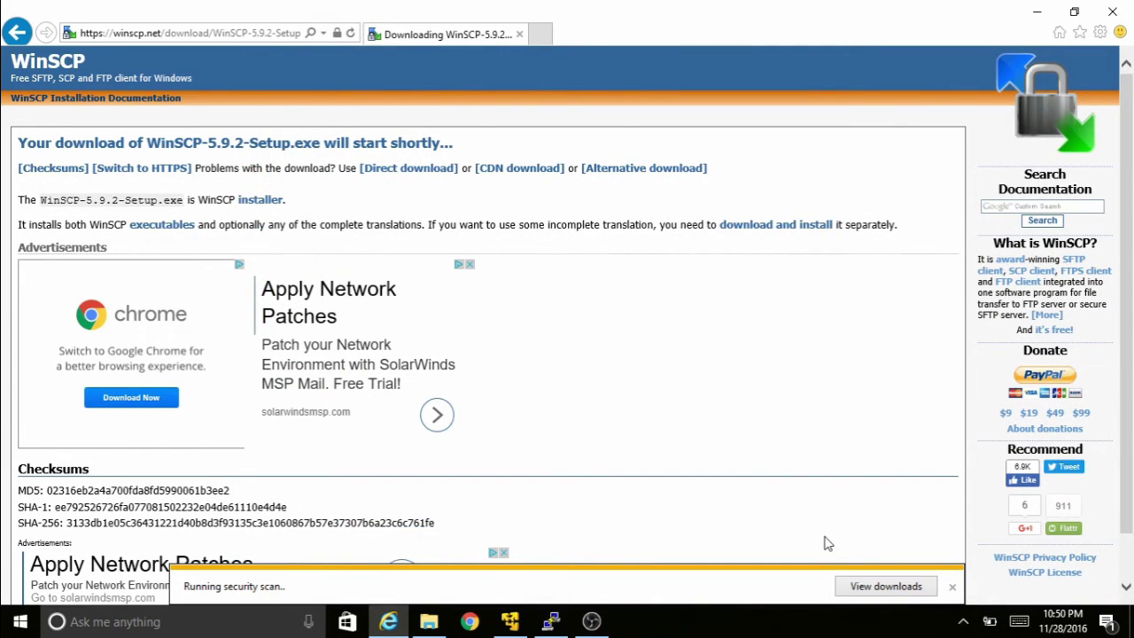
# - Show WinSCP-5.9.2-Setup.exe in the bigdata folder in File Explorer
pyautogui.click(1042, 15)
pyautogui.click(429, 620)
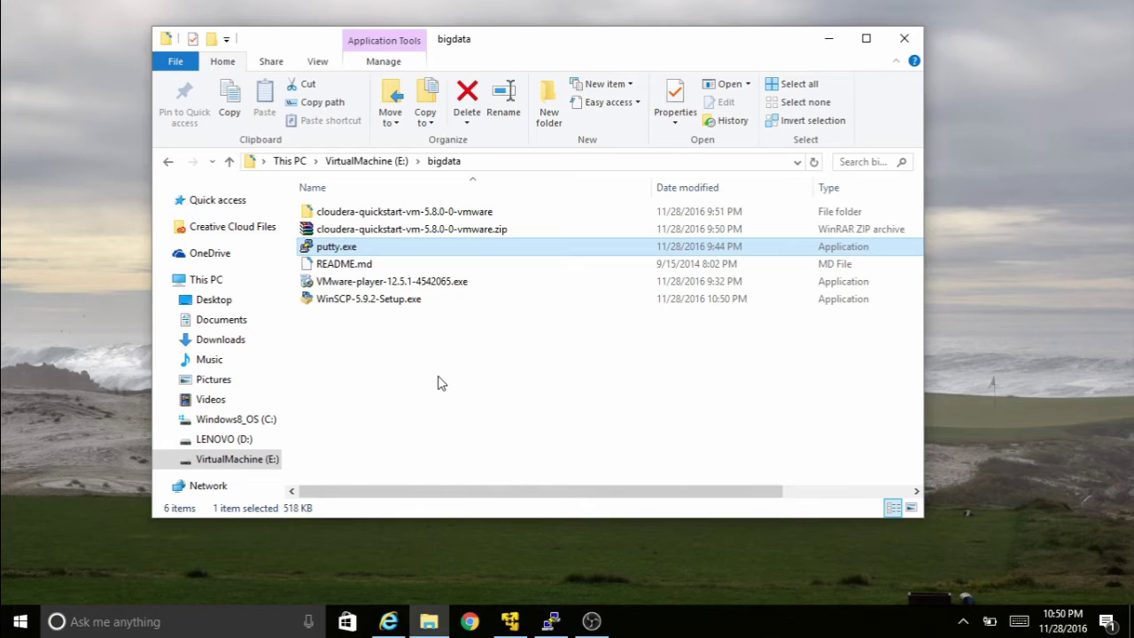
pyautogui.click(375, 342)
# - Install WinSCP with the typical installation and default user settings, then launch it
pyautogui.doubleClick(362, 302)
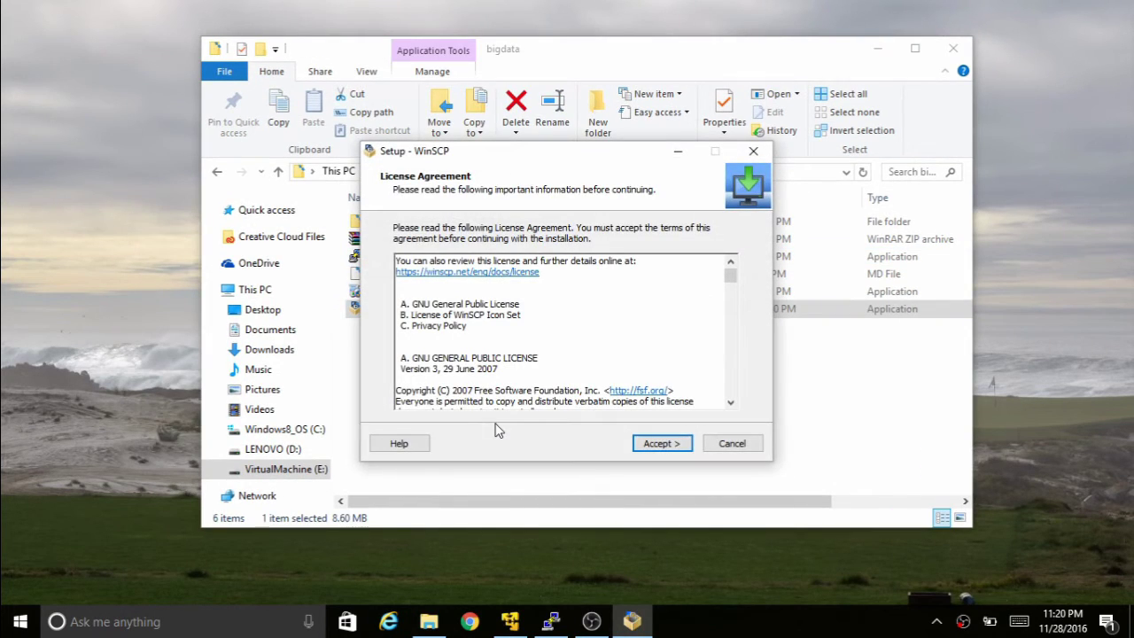
pyautogui.click(660, 446)
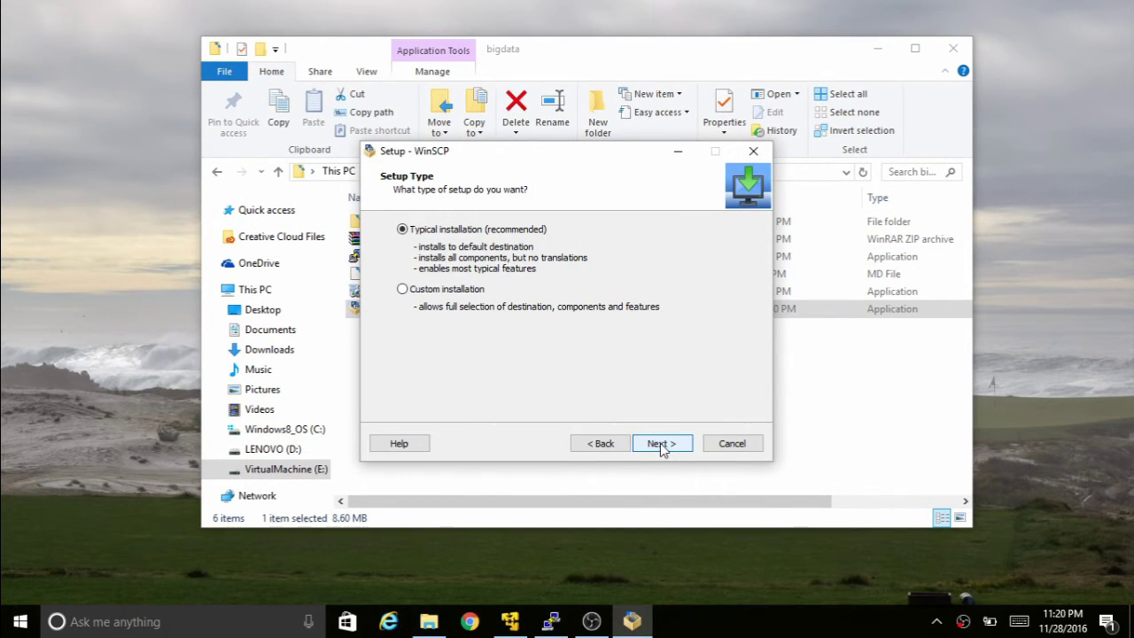
pyautogui.click(660, 444)
pyautogui.click(661, 445)
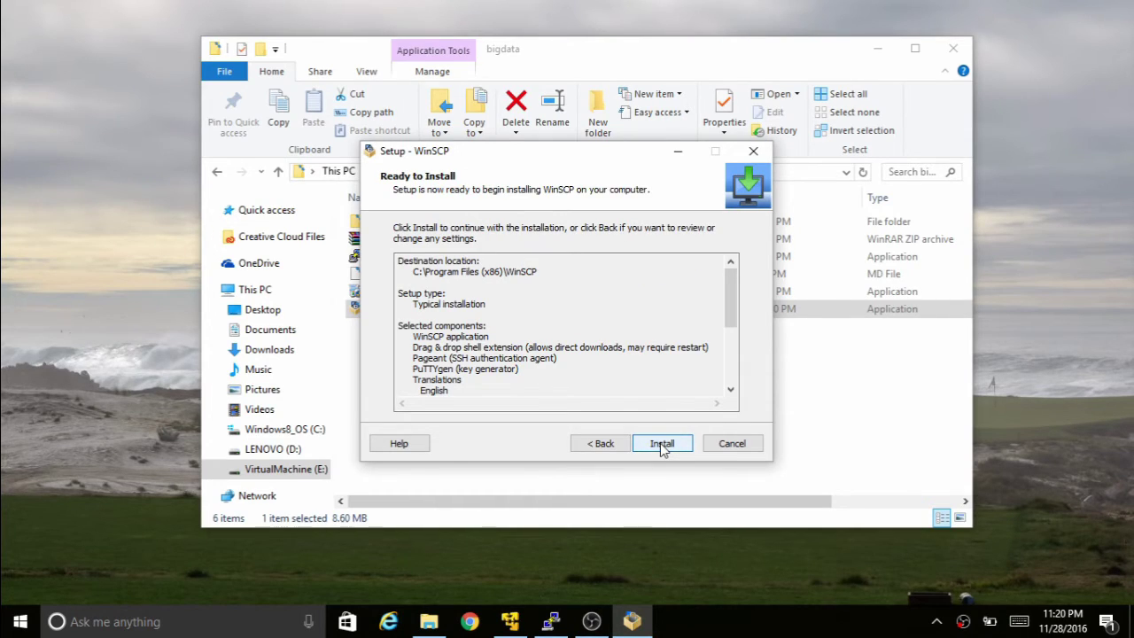
pyautogui.click(662, 446)
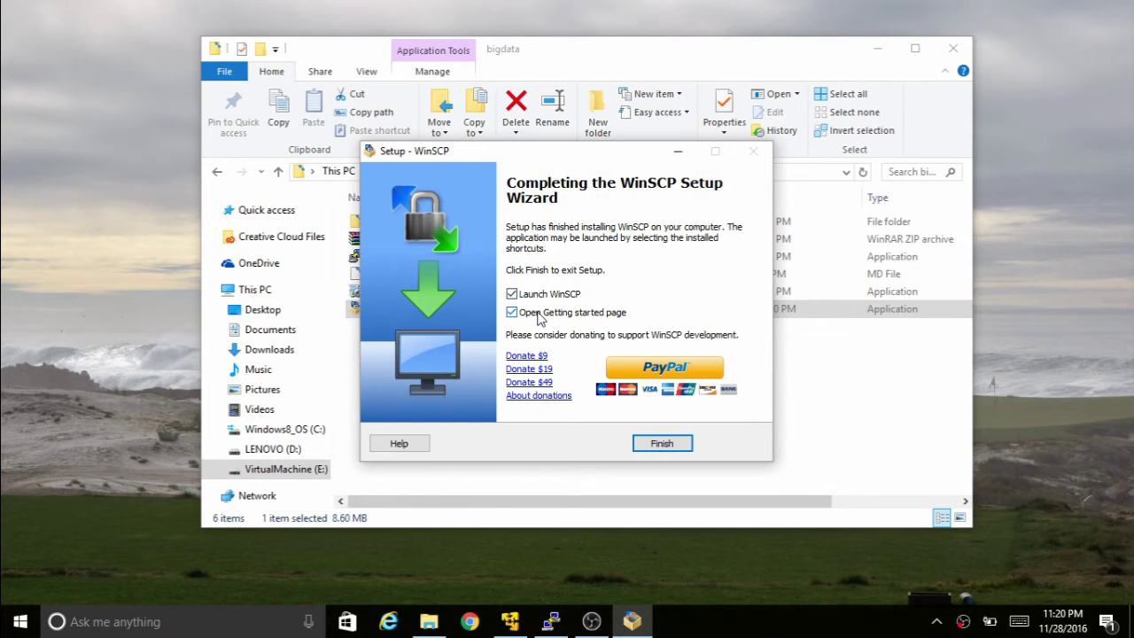
pyautogui.click(664, 445)
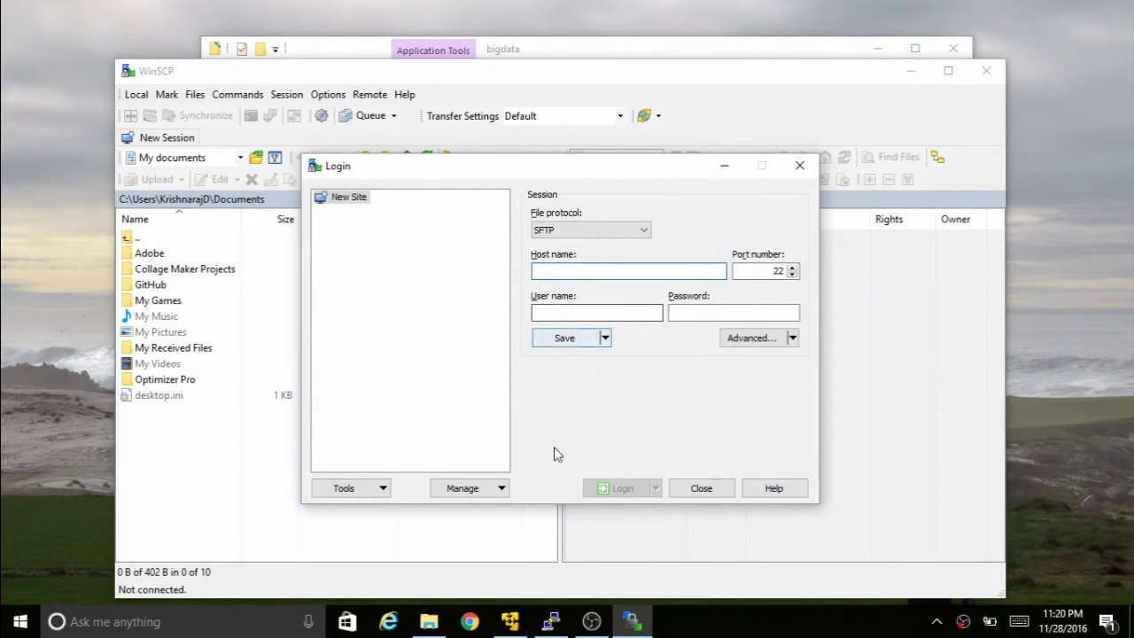
# - Run ifconfig in PuTTY and copy the VM address 192.168.216.128 for WinSCP
pyautogui.click(552, 622)
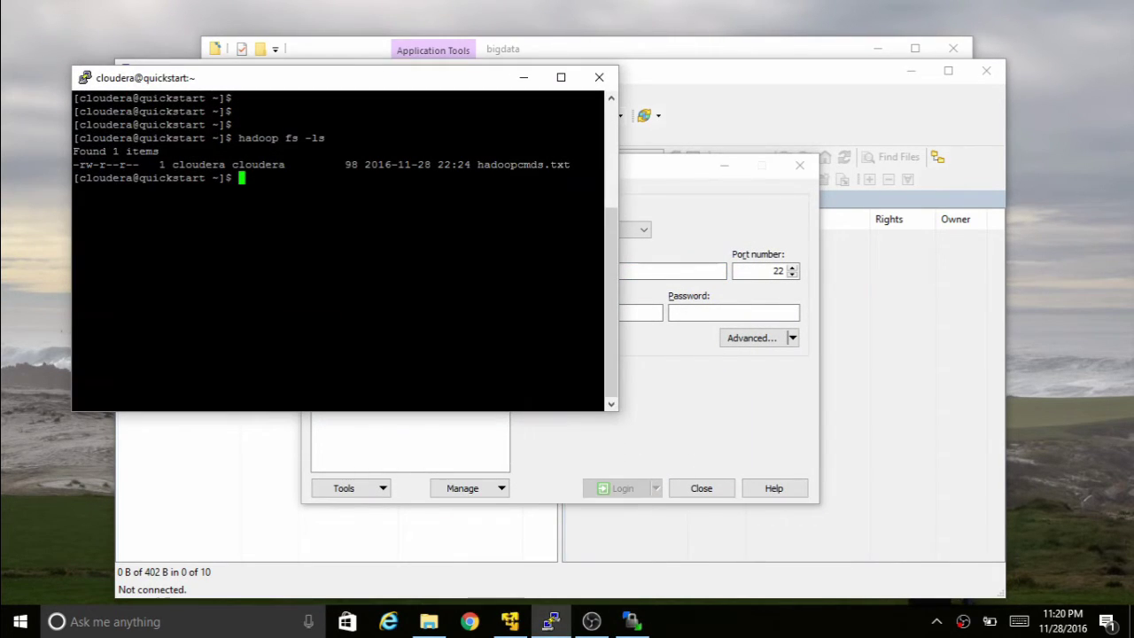
pyautogui.write('ifconfig')
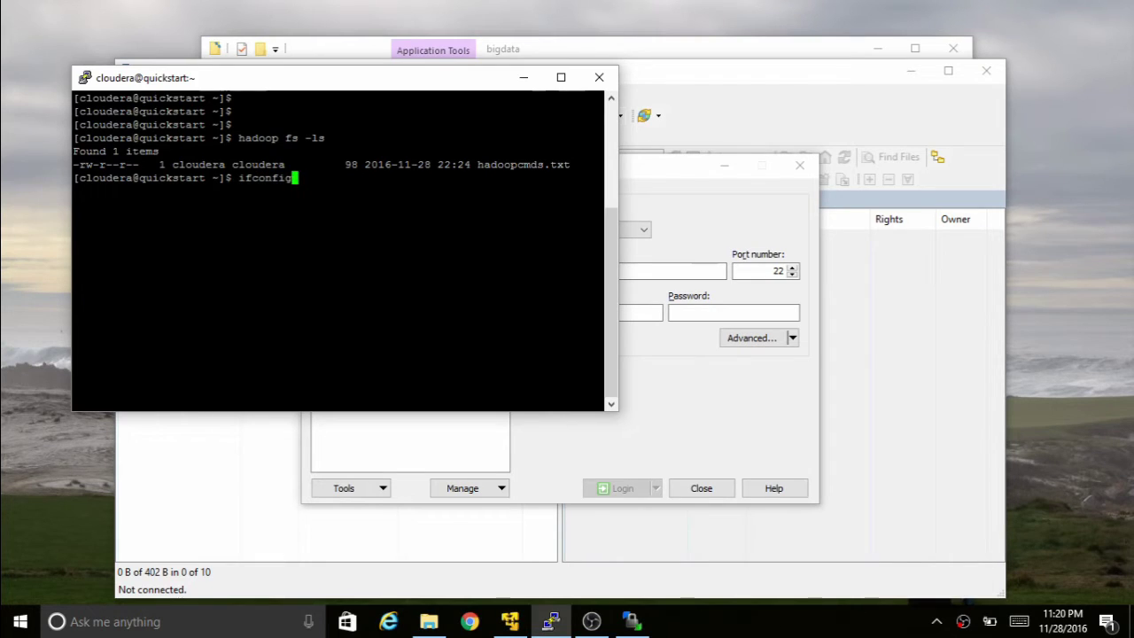
pyautogui.press('Return')
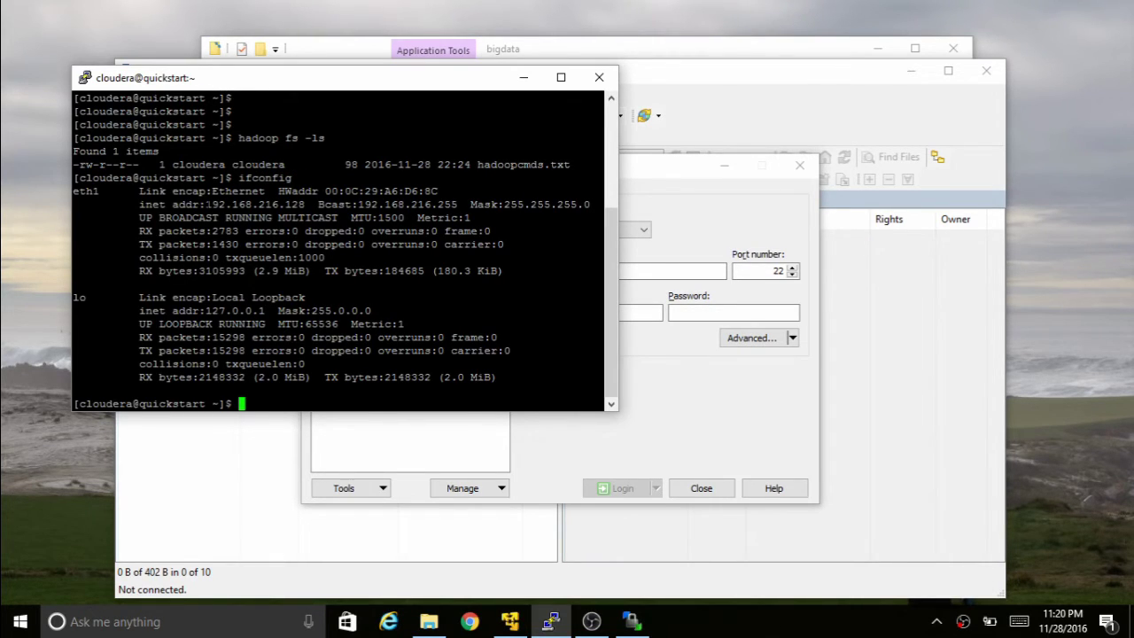
pyautogui.moveTo(205, 203); pyautogui.dragTo(310, 204)
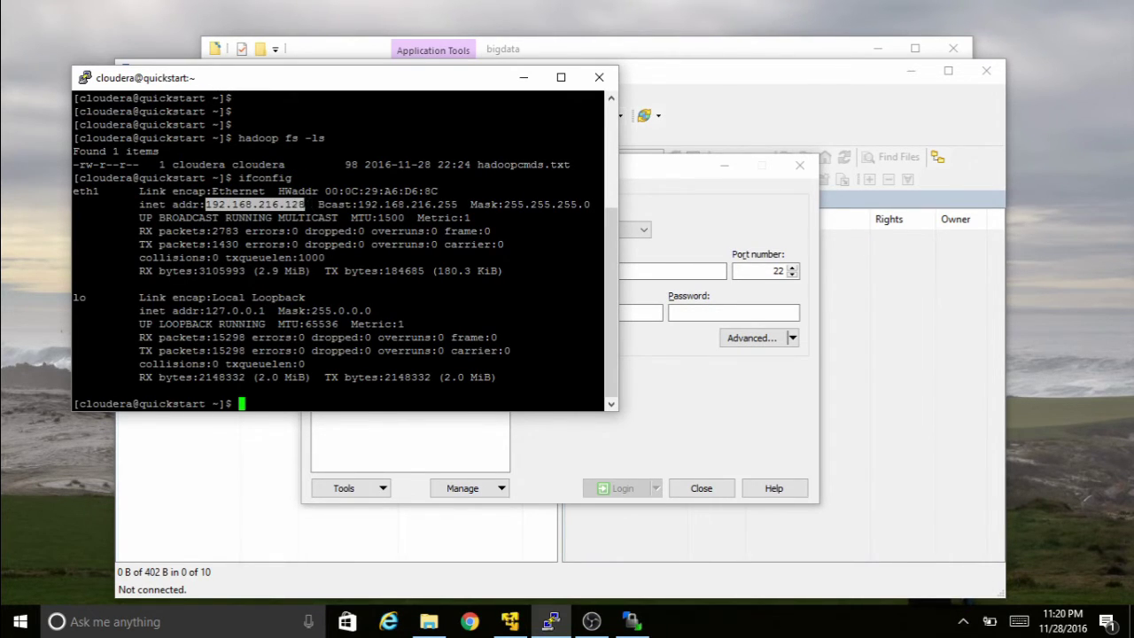
pyautogui.click(694, 203)
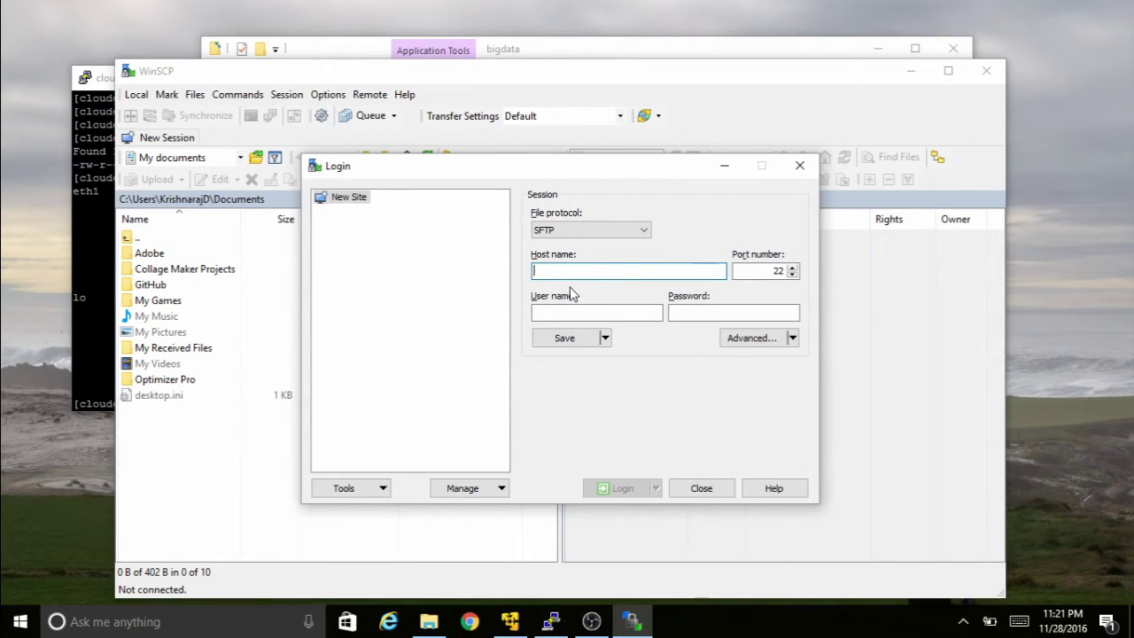
# - Enter host 192.168.216.128, user cloudera and the password, and save it as a site
pyautogui.write('192.168.216.128')
pyautogui.click(557, 310)
pyautogui.write('clo')
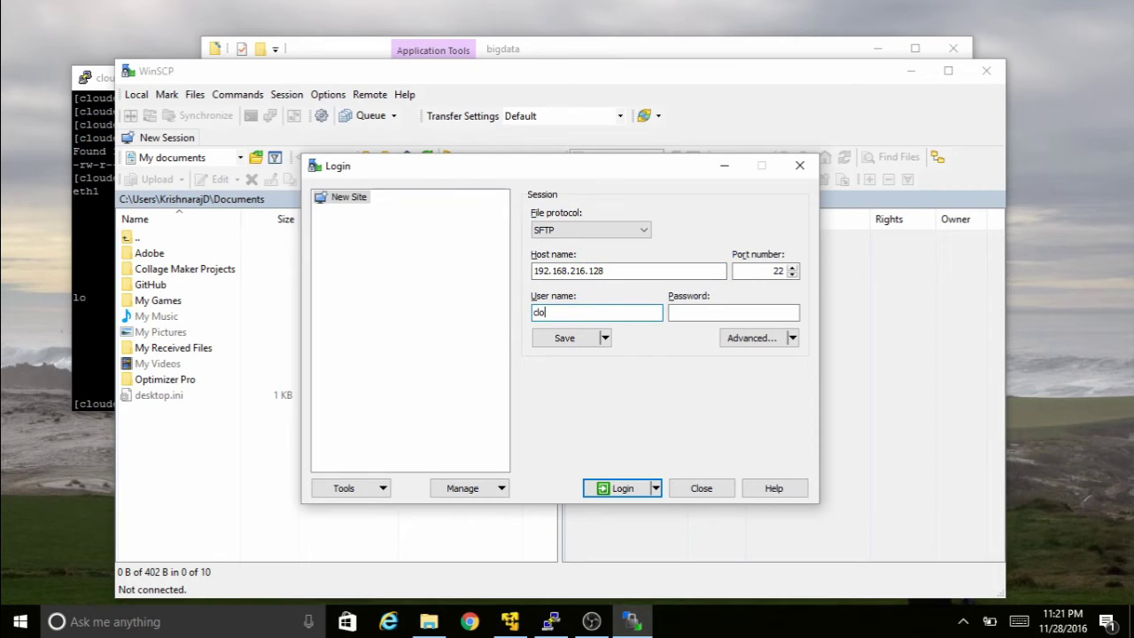
pyautogui.click(700, 311)
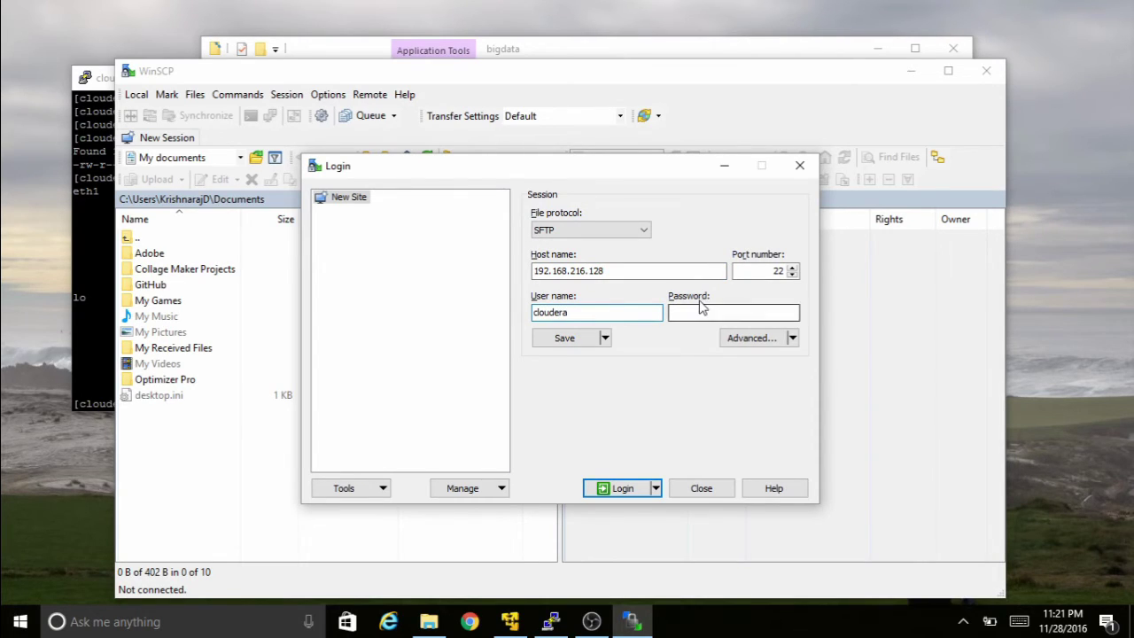
pyautogui.write('clouder')
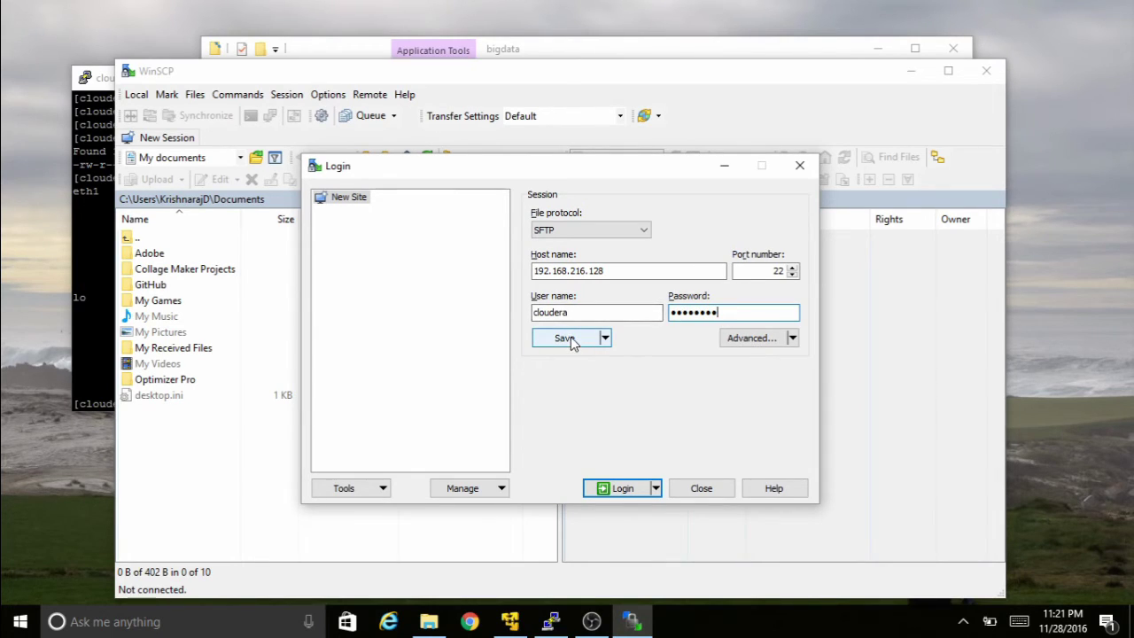
pyautogui.click(566, 339)
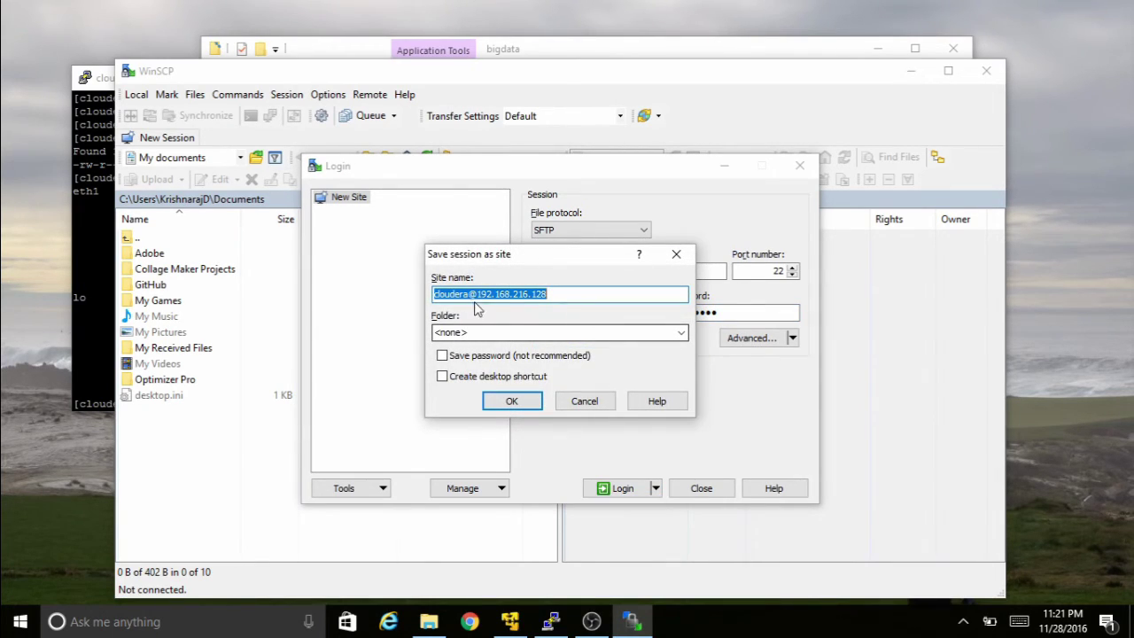
pyautogui.click(512, 404)
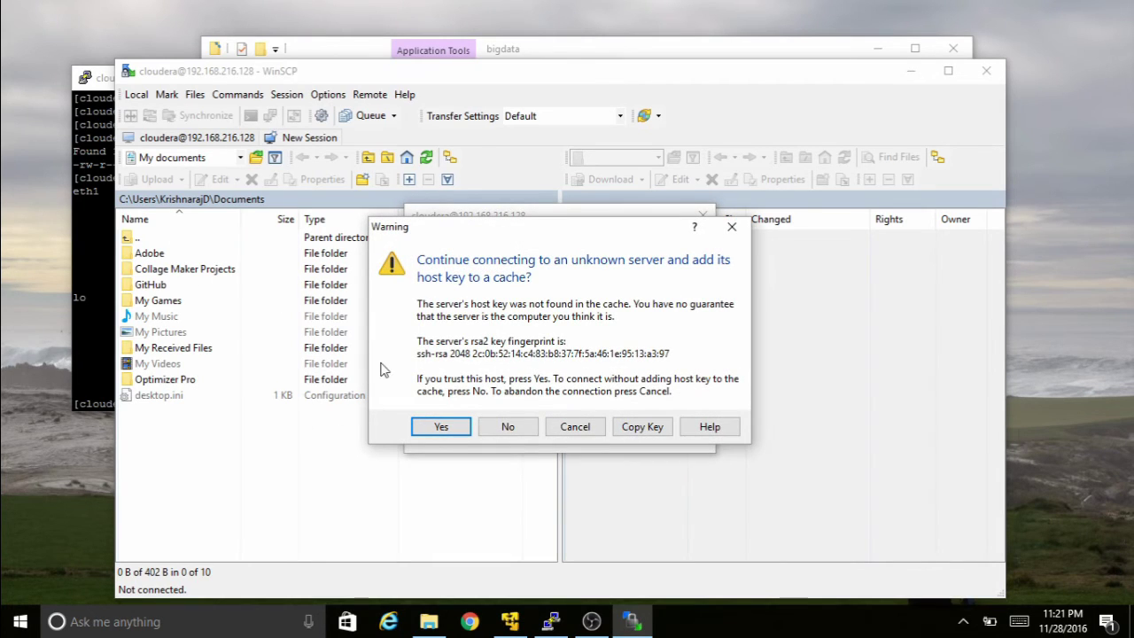
# - Log in, trusting the server's host key and remembering the password
pyautogui.click(440, 426)
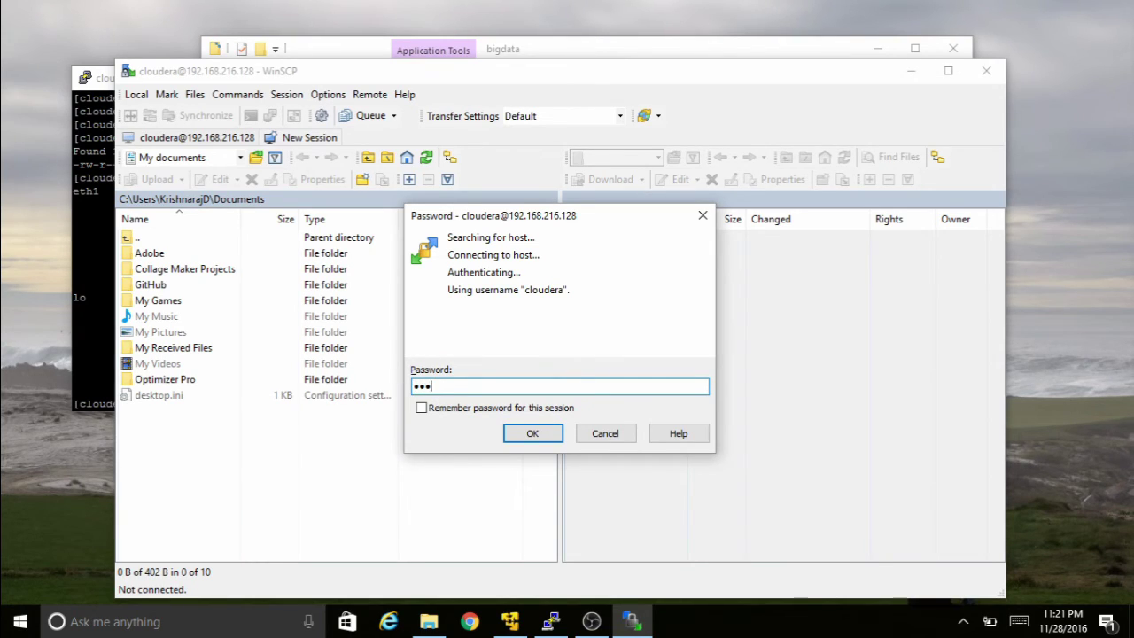
pyautogui.click(455, 411)
pyautogui.click(533, 434)
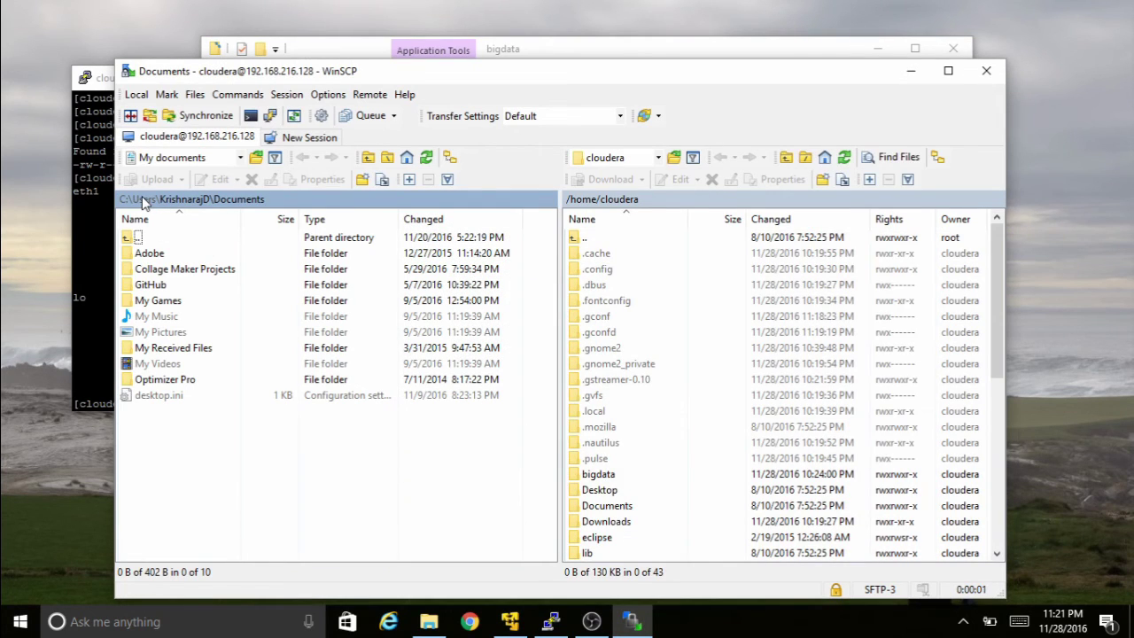
# - Point WinSCP's local panel at the bigdata folder on drive E:
pyautogui.click(145, 201)
pyautogui.click(125, 200)
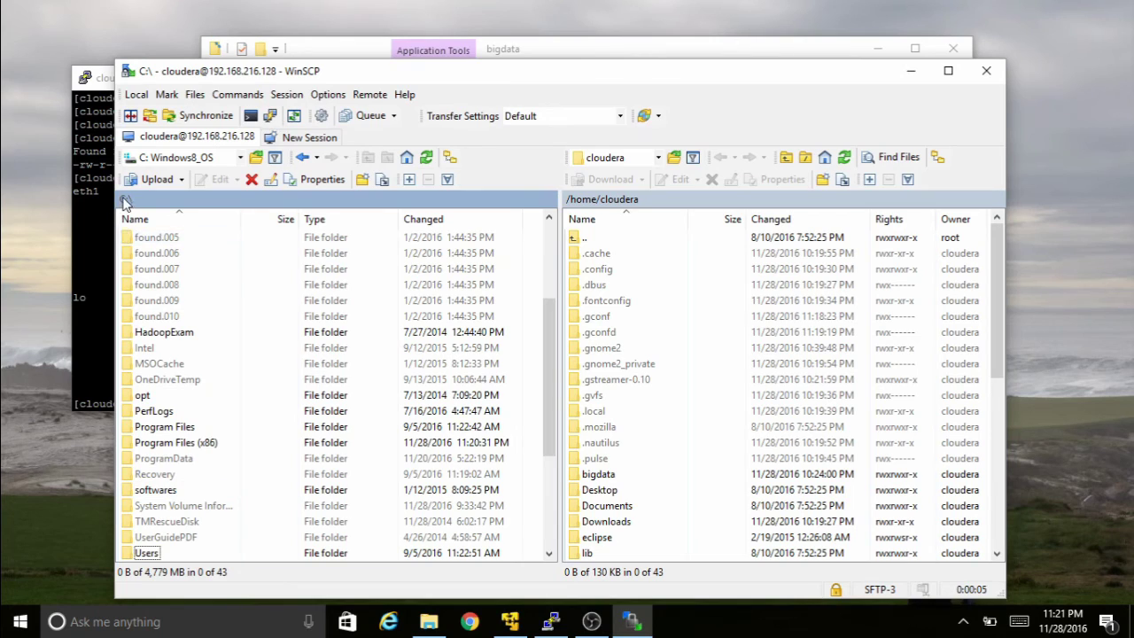
pyautogui.click(126, 200)
pyautogui.press('Escape')
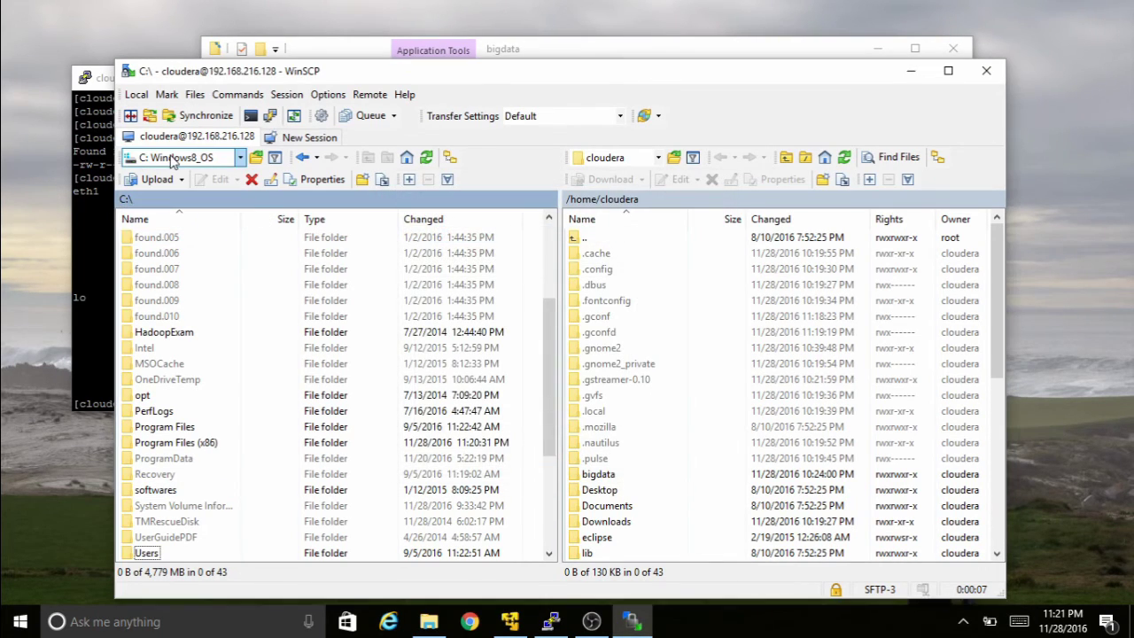
pyautogui.click(182, 158)
pyautogui.click(160, 236)
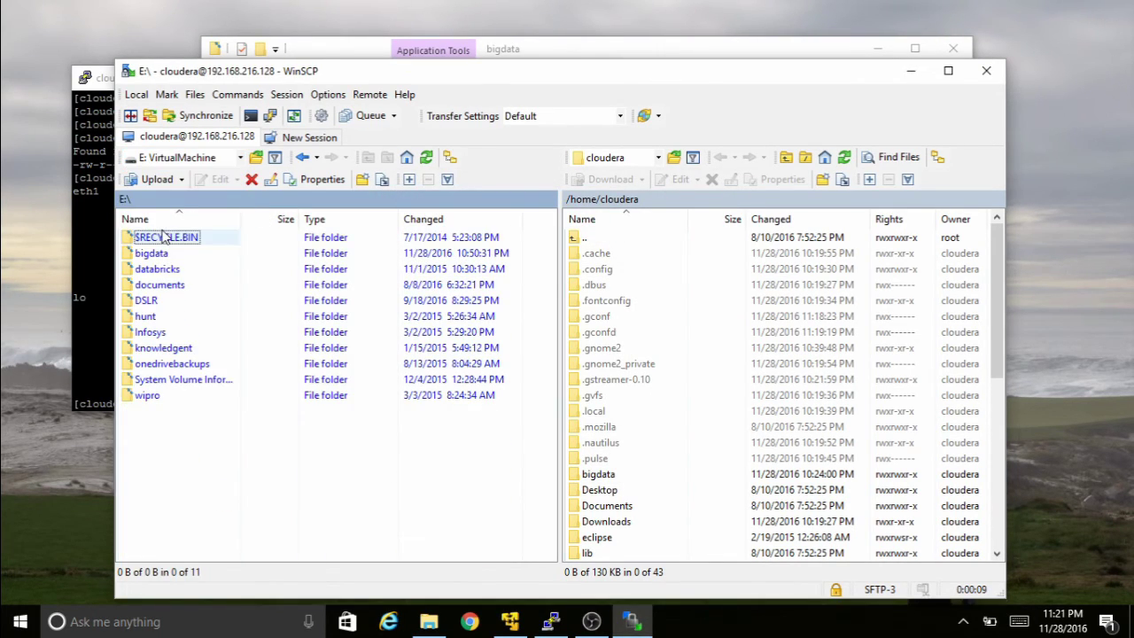
pyautogui.doubleClick(152, 255)
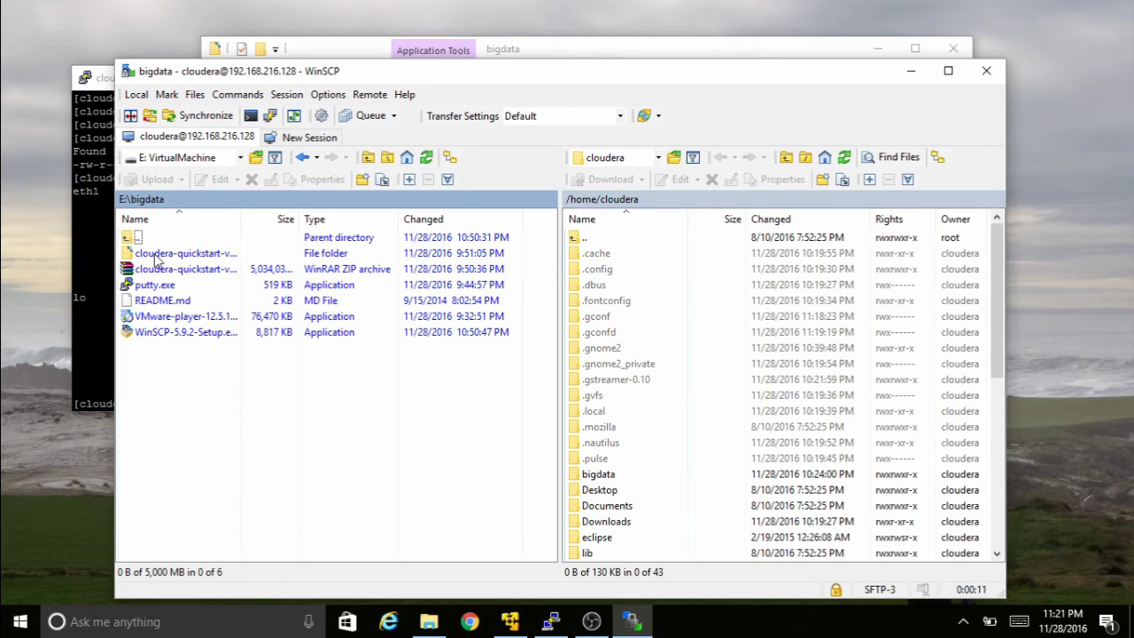
# - Upload README.md into the remote /home/cloudera/bigdata folder
pyautogui.click(158, 301)
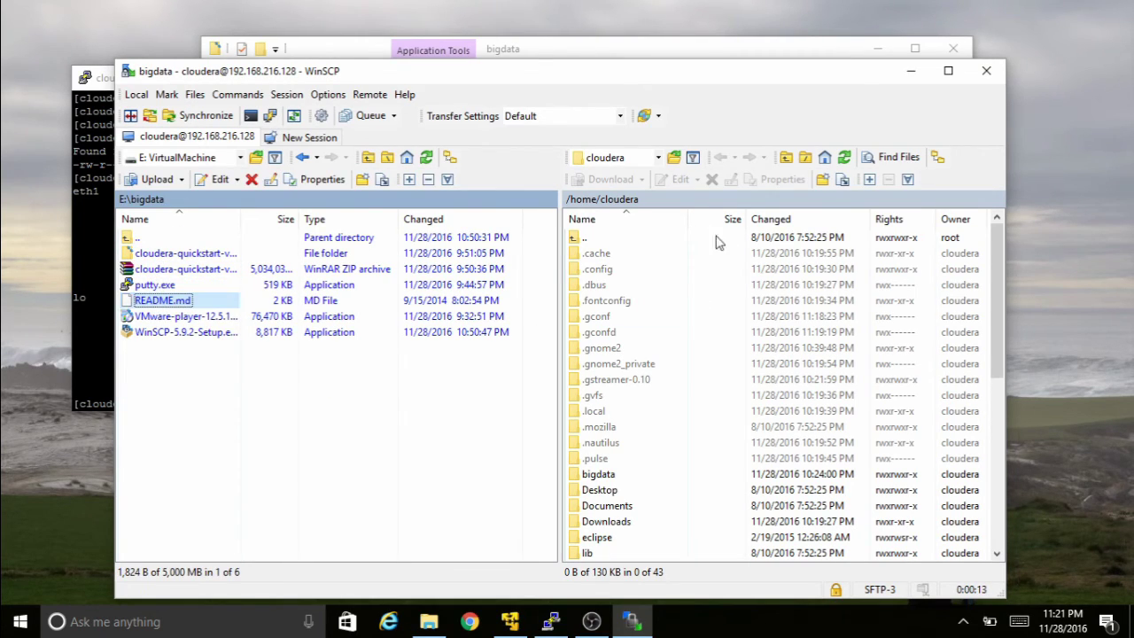
pyautogui.doubleClick(608, 474)
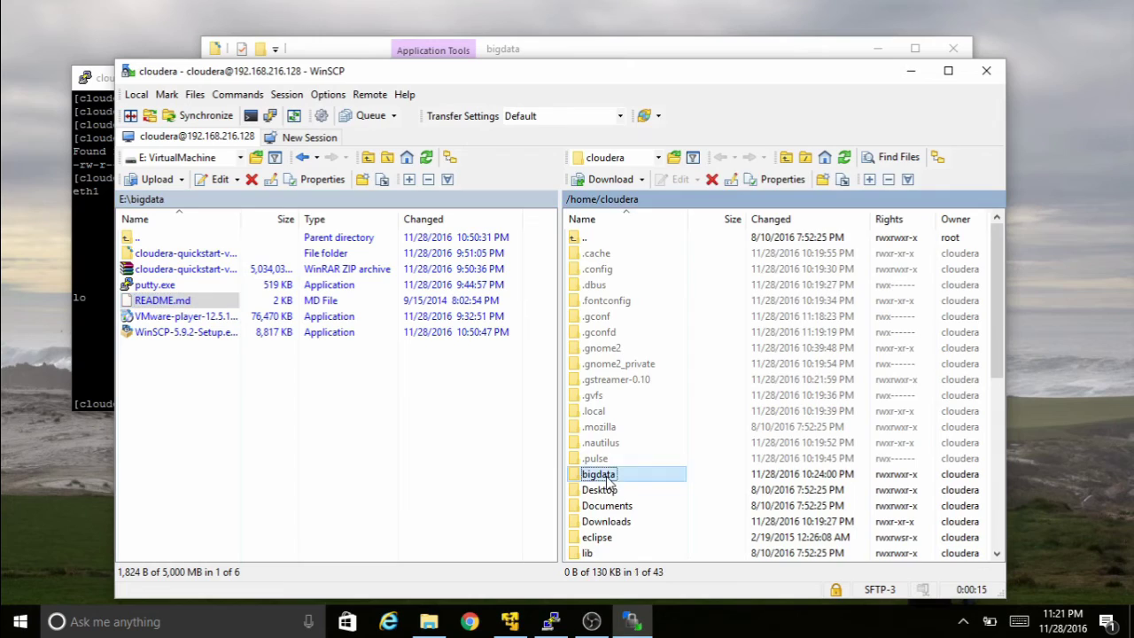
pyautogui.click(156, 303)
pyautogui.moveTo(156, 303); pyautogui.dragTo(619, 339)
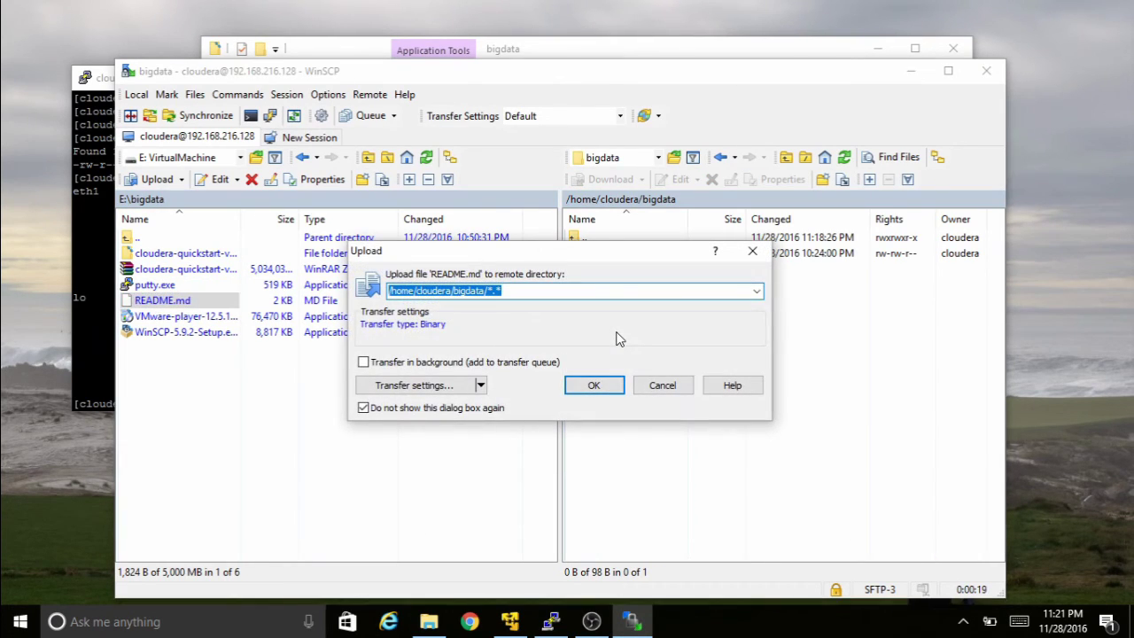
pyautogui.click(601, 387)
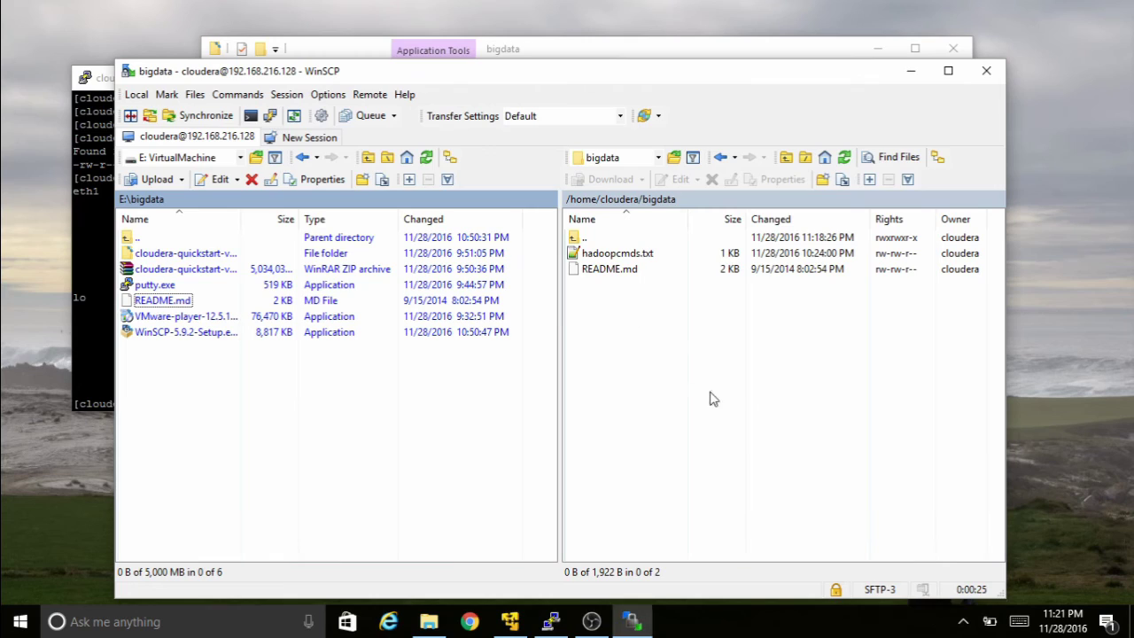
# - In PuTTY, list the home directory and change into bigdata/
pyautogui.click(553, 623)
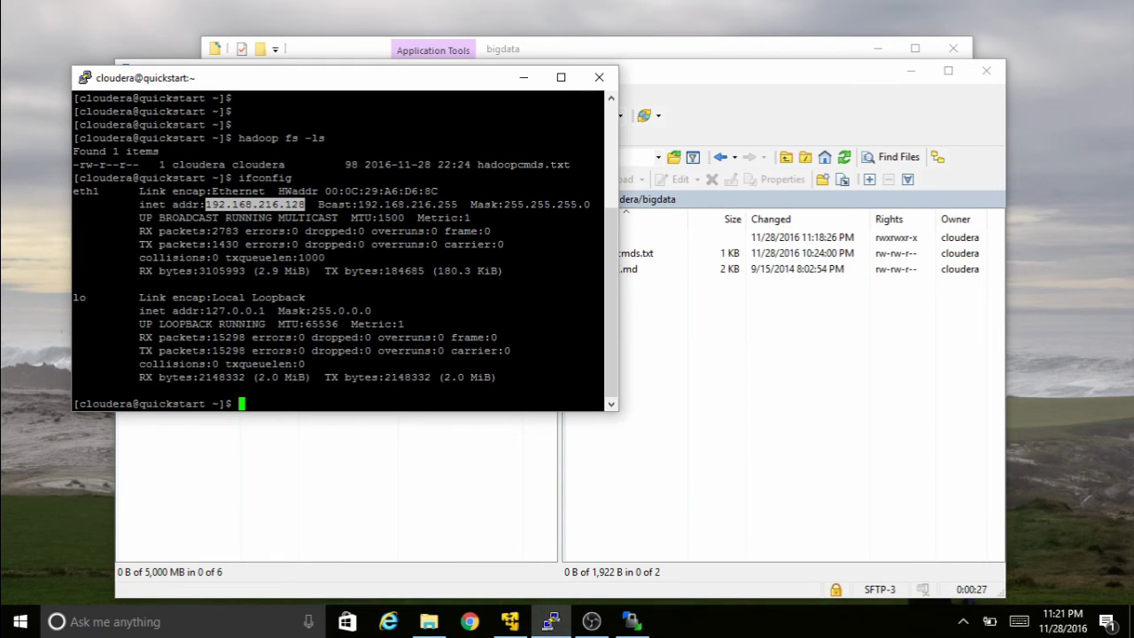
pyautogui.write('ls')
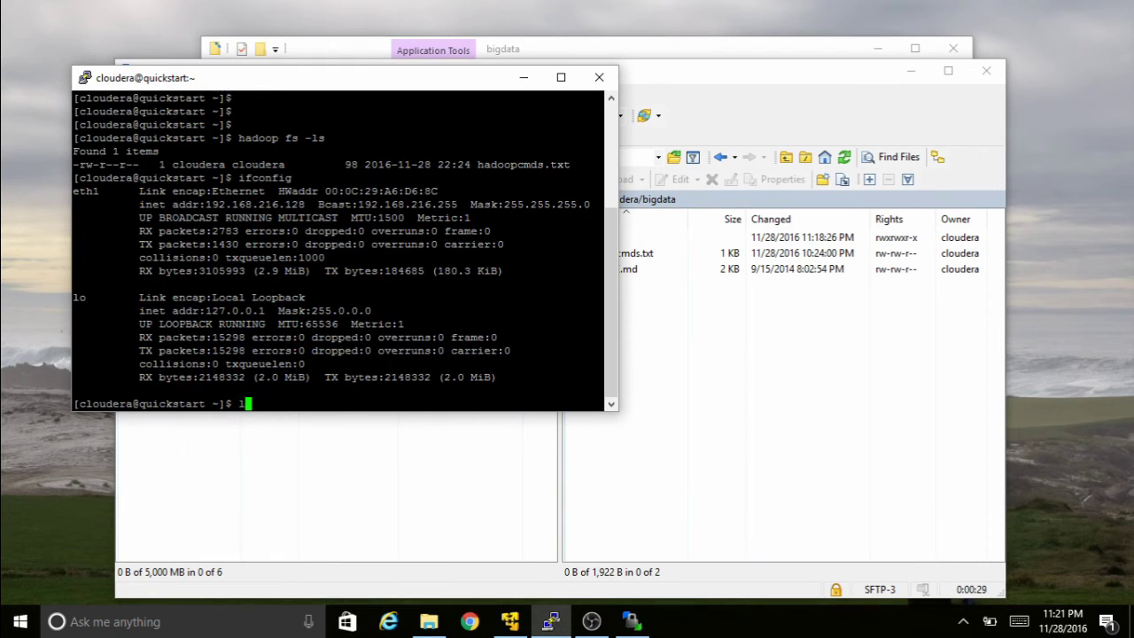
pyautogui.press('Return')
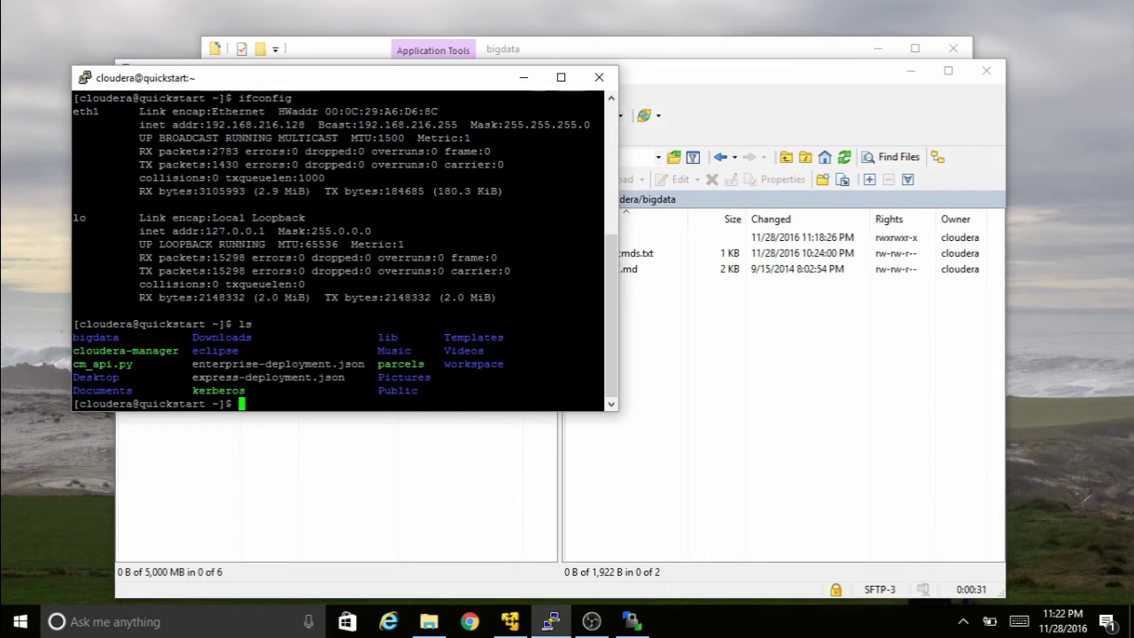
pyautogui.press('Return')
pyautogui.press('Return')
pyautogui.write('cd ')
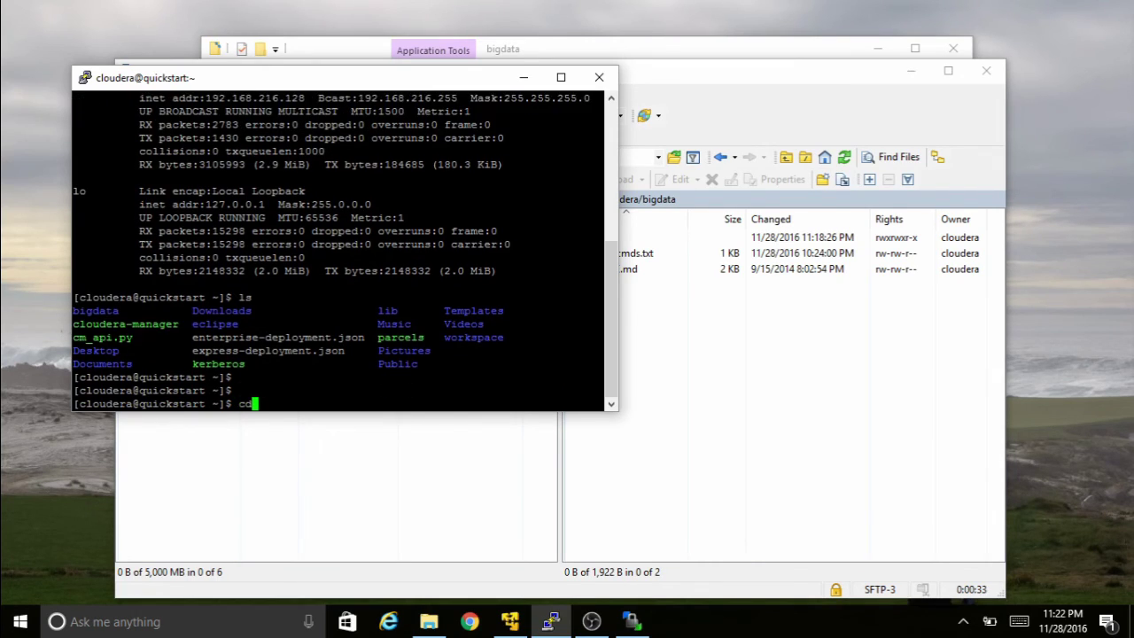
pyautogui.write('bigdata/')
pyautogui.press('Return')
# - Clear the terminal and run ls -al, highlighting README.md (1824 bytes)
pyautogui.press('Return')
pyautogui.press('Return')
pyautogui.press('Return')
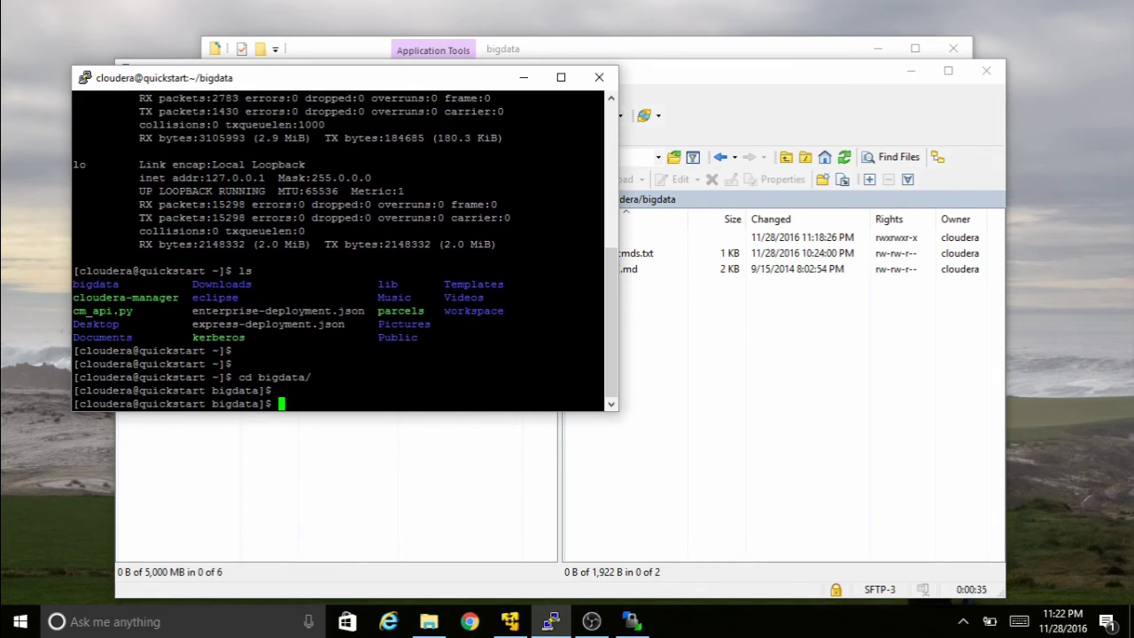
pyautogui.write('ls')
pyautogui.press('Return')
pyautogui.press('Return')
pyautogui.press('Return')
pyautogui.write('lear')
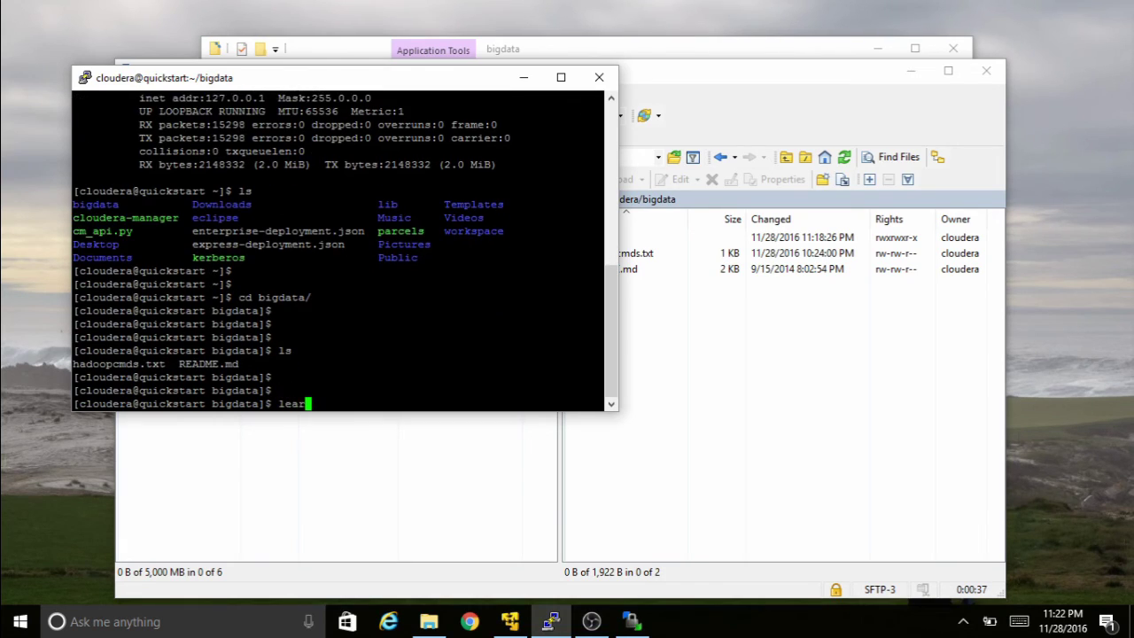
pyautogui.press('Return')
pyautogui.write('clear')
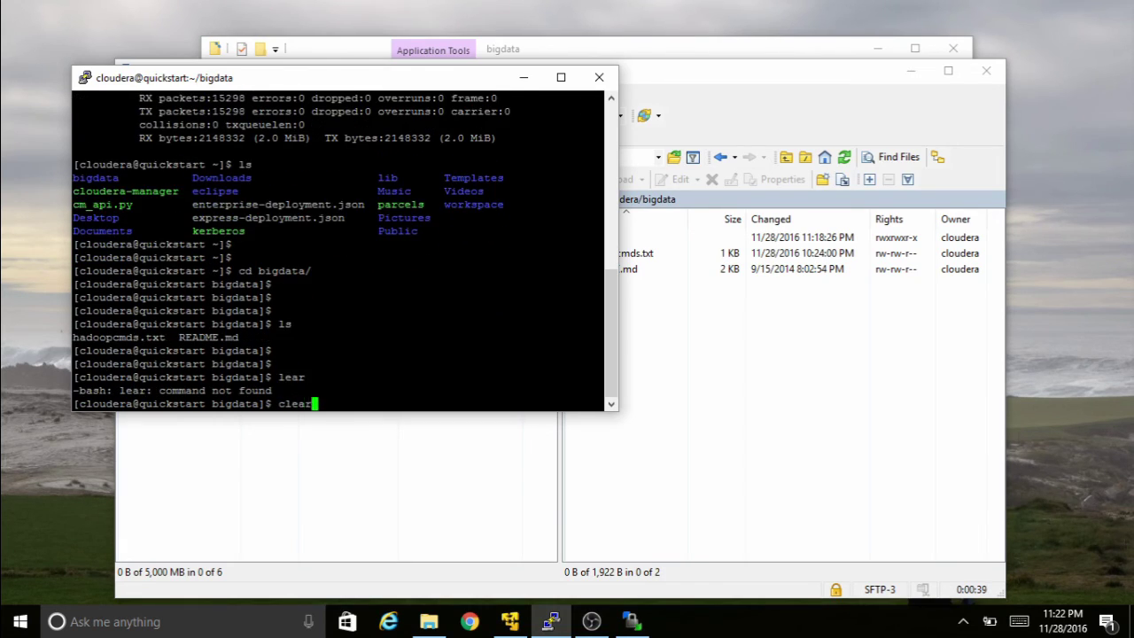
pyautogui.press('Return')
pyautogui.press('Return')
pyautogui.press('Return')
pyautogui.write('ls -al')
pyautogui.press('Return')
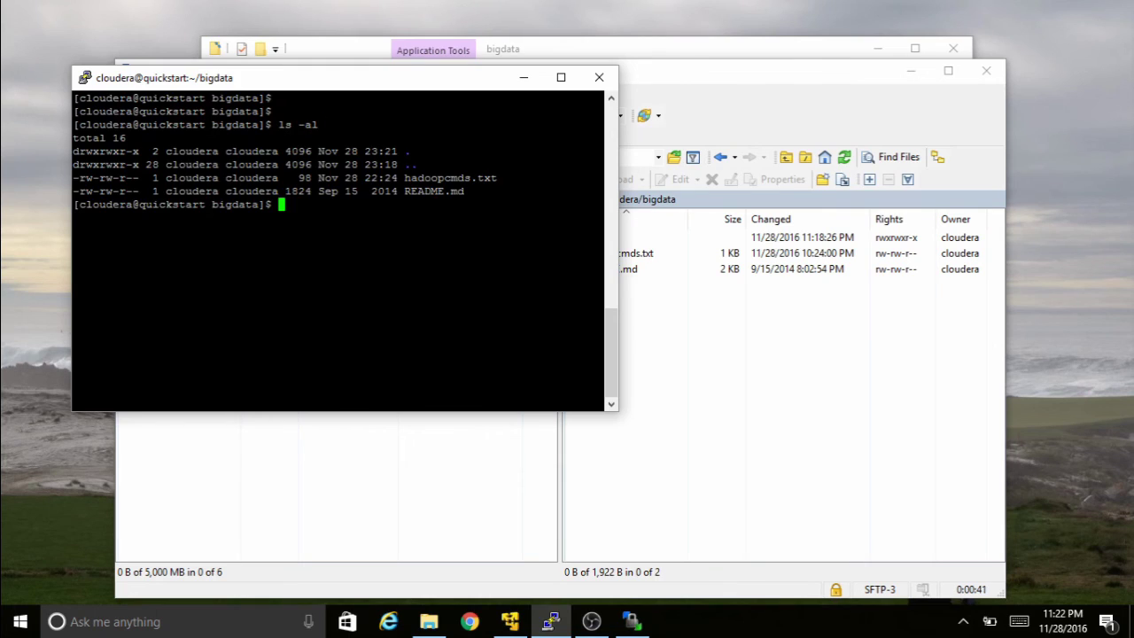
pyautogui.doubleClick(435, 191)
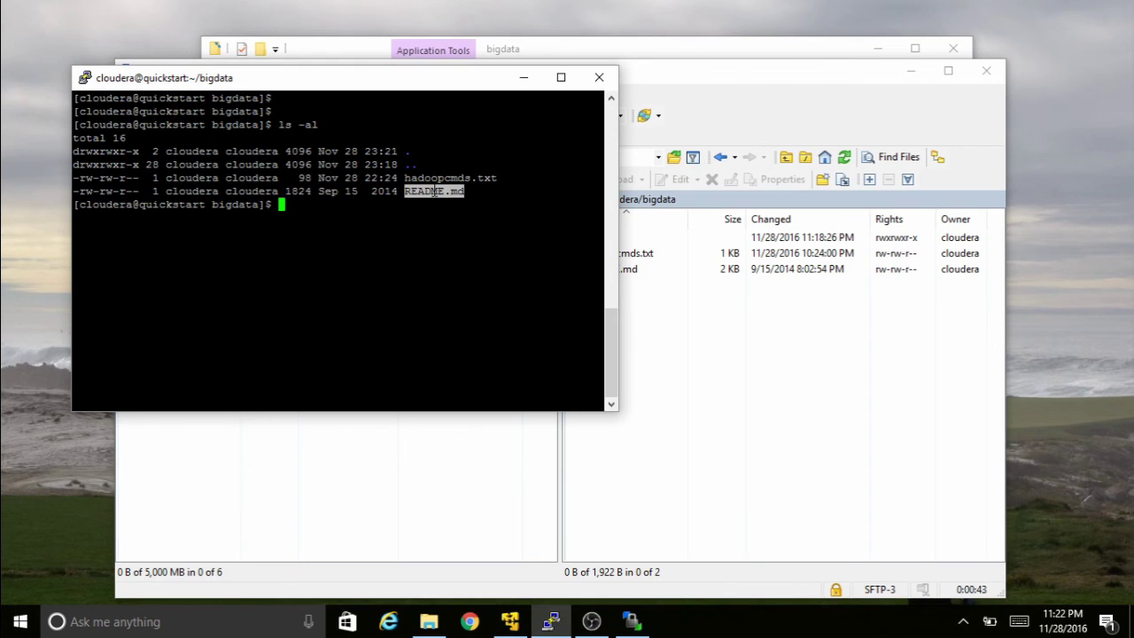